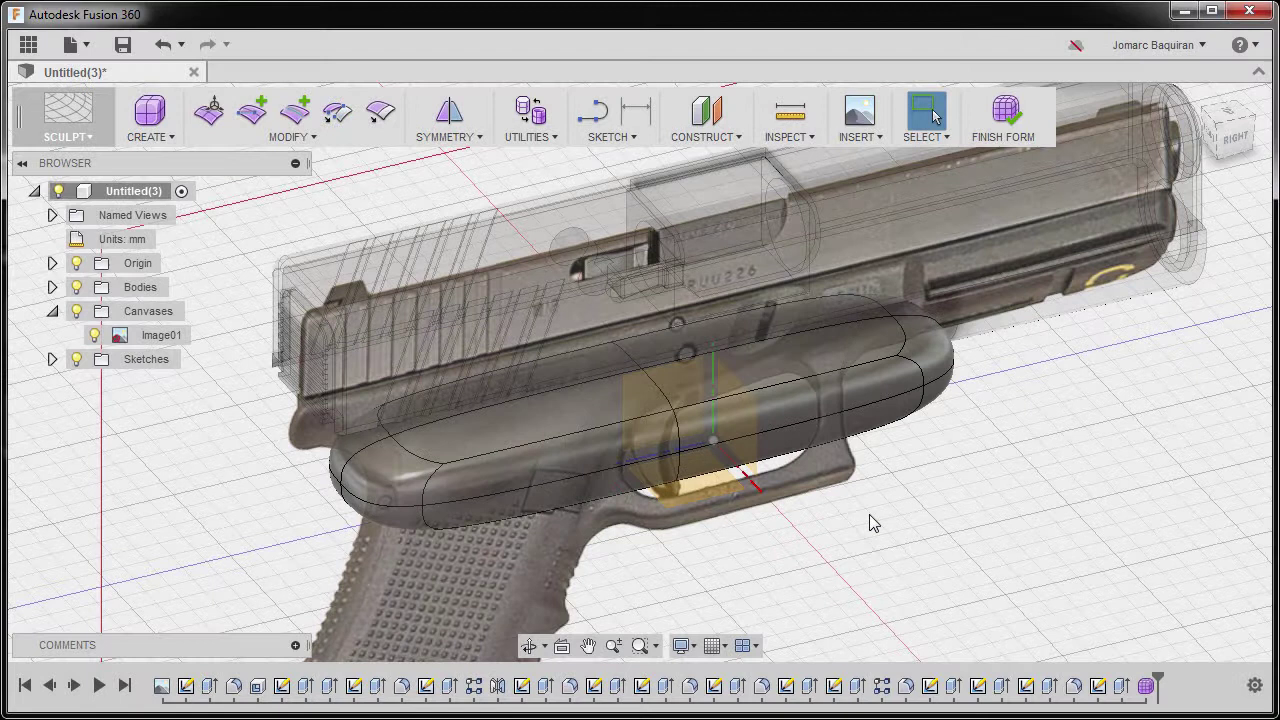
Step: Show the T-Spline body in box display mode from the right side view over the pistol image
left_click(1237, 140)
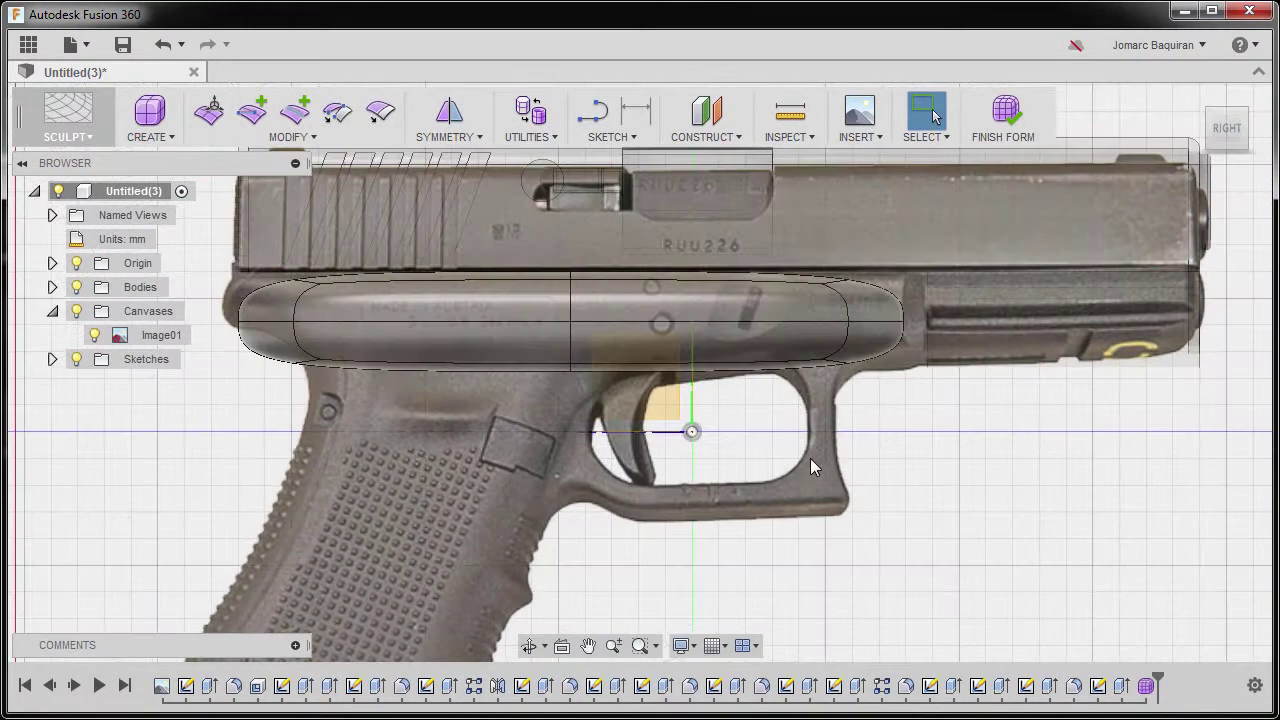
key("ctrl+1")
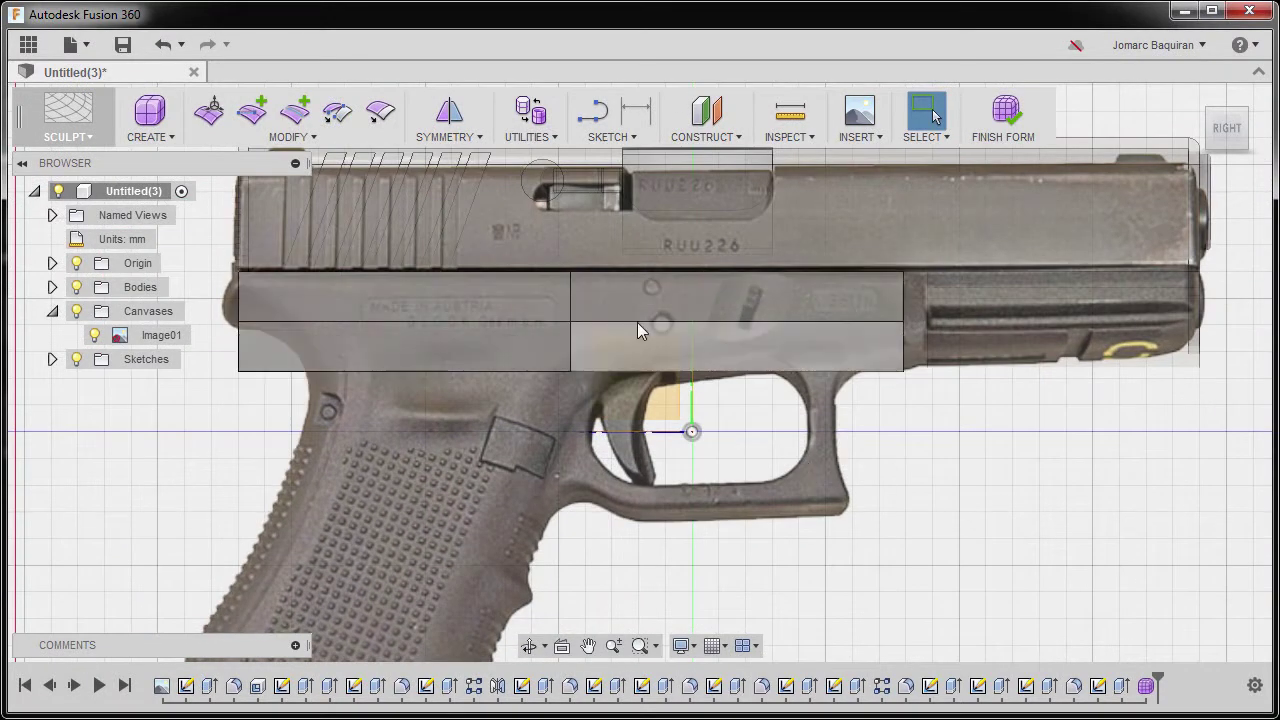
middle_click_drag(633, 338, 690, 313)
middle_click_drag(585, 366, 658, 323)
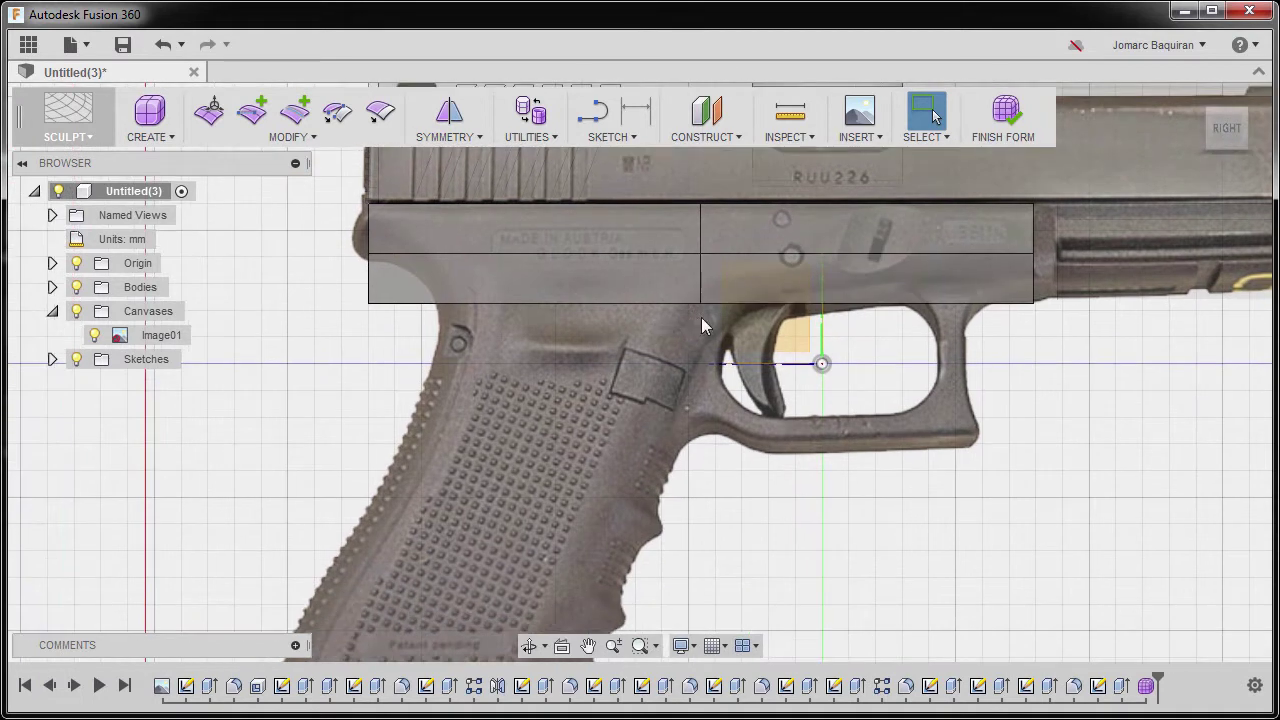
Step: Check the selection filters for the Select Through option
left_click(946, 139)
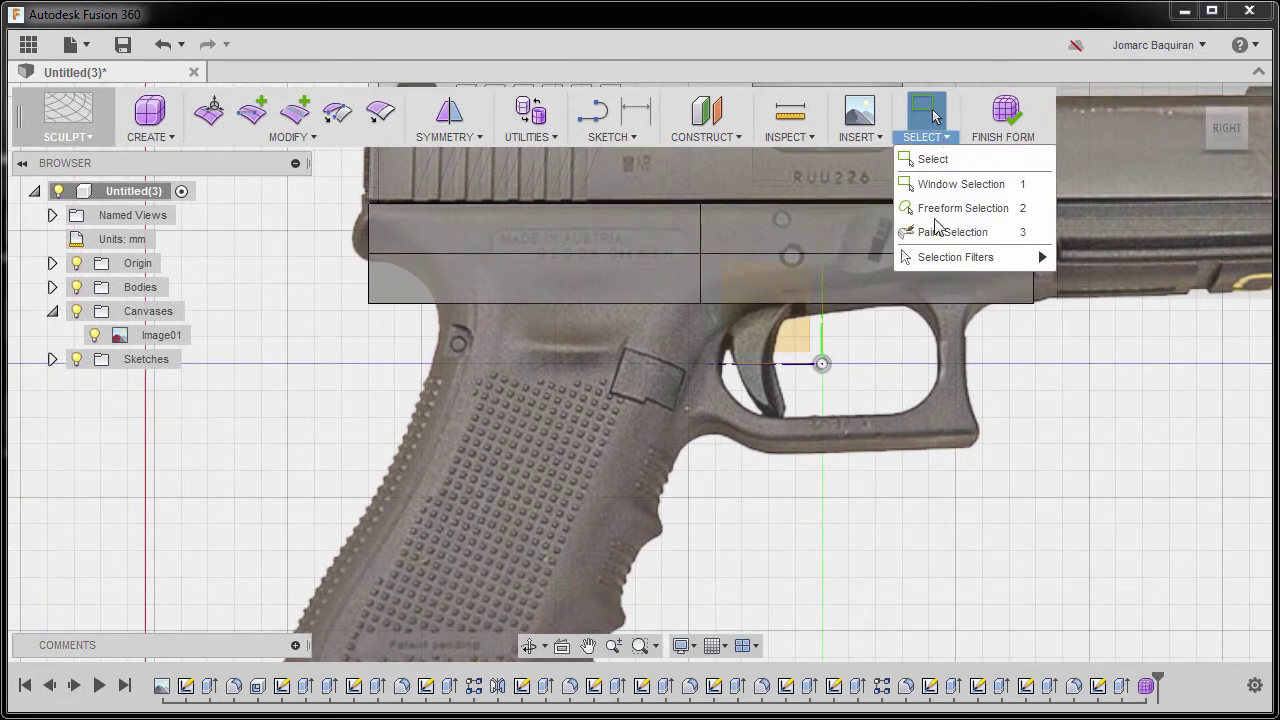
mouse_move(937, 260)
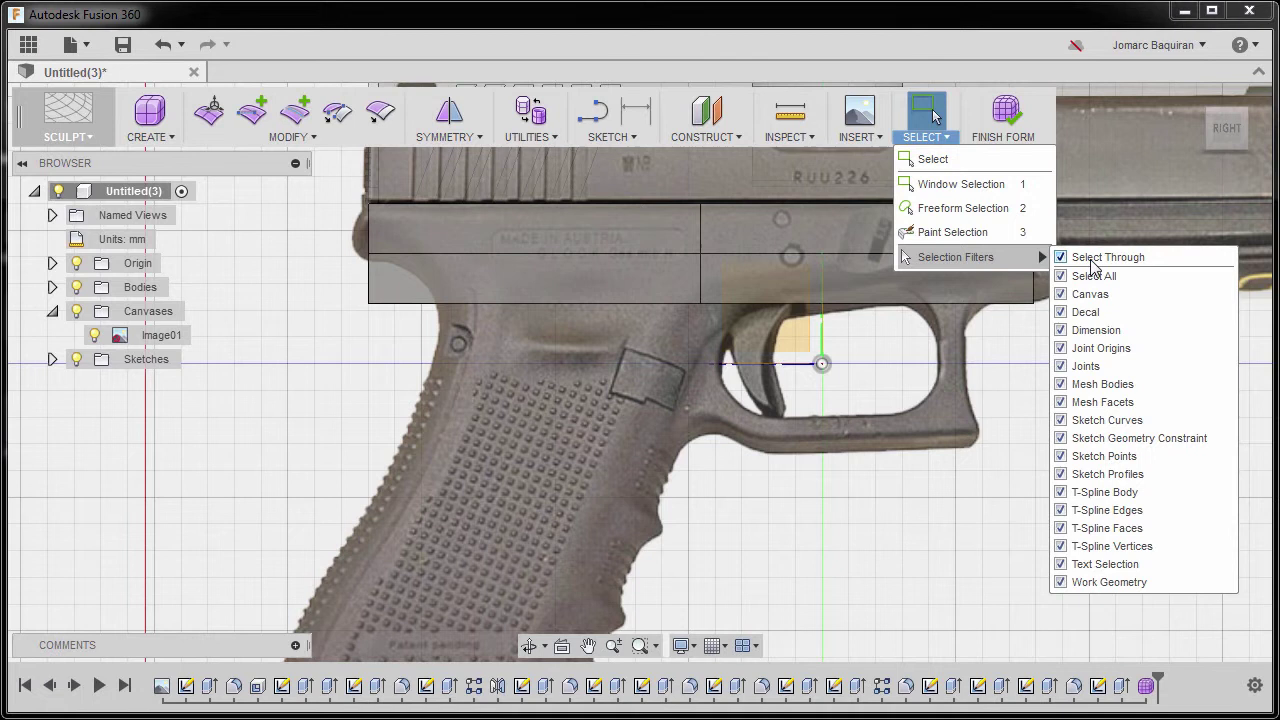
left_click(1024, 357)
Step: Move the two top cross edges at the body's middle about 8.6 mm toward the muzzle with Edit Form
middle_click_drag(659, 309, 637, 396)
scroll(656, 357, "up", 2)
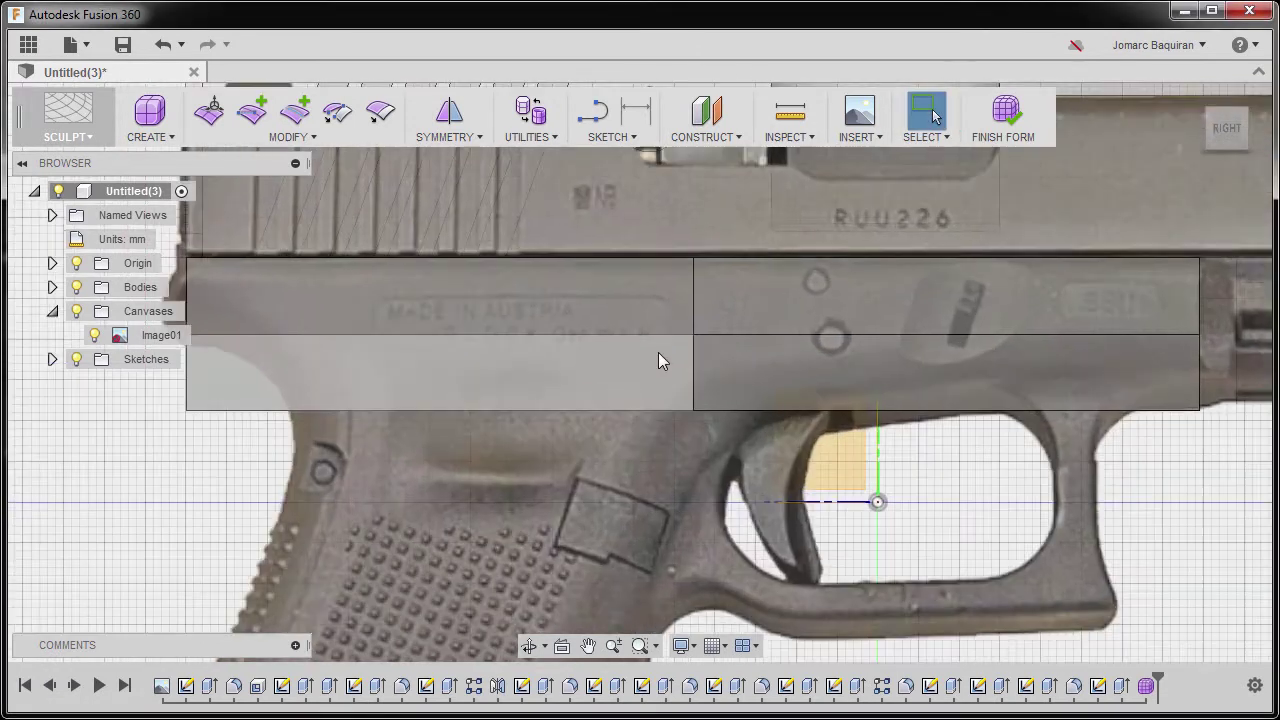
middle_click_drag(659, 326, 655, 359)
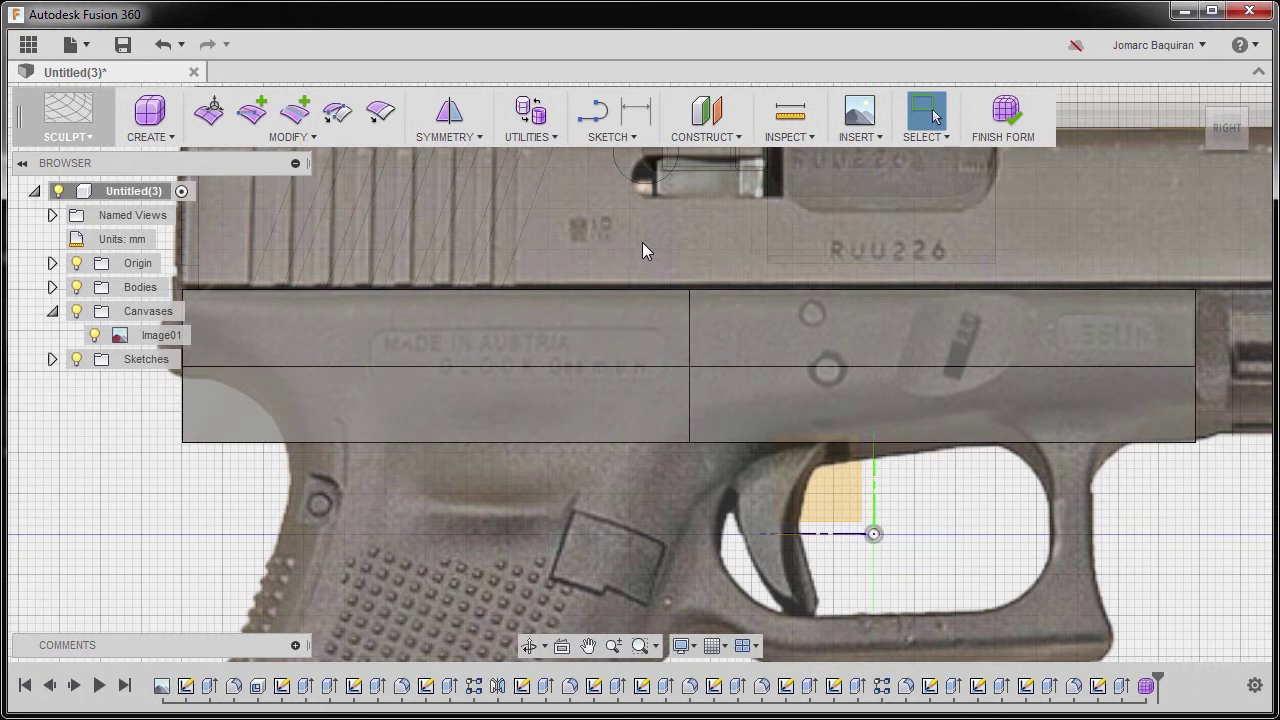
left_click_drag(647, 250, 738, 317)
middle_click_drag(728, 319, 677, 286, "shift")
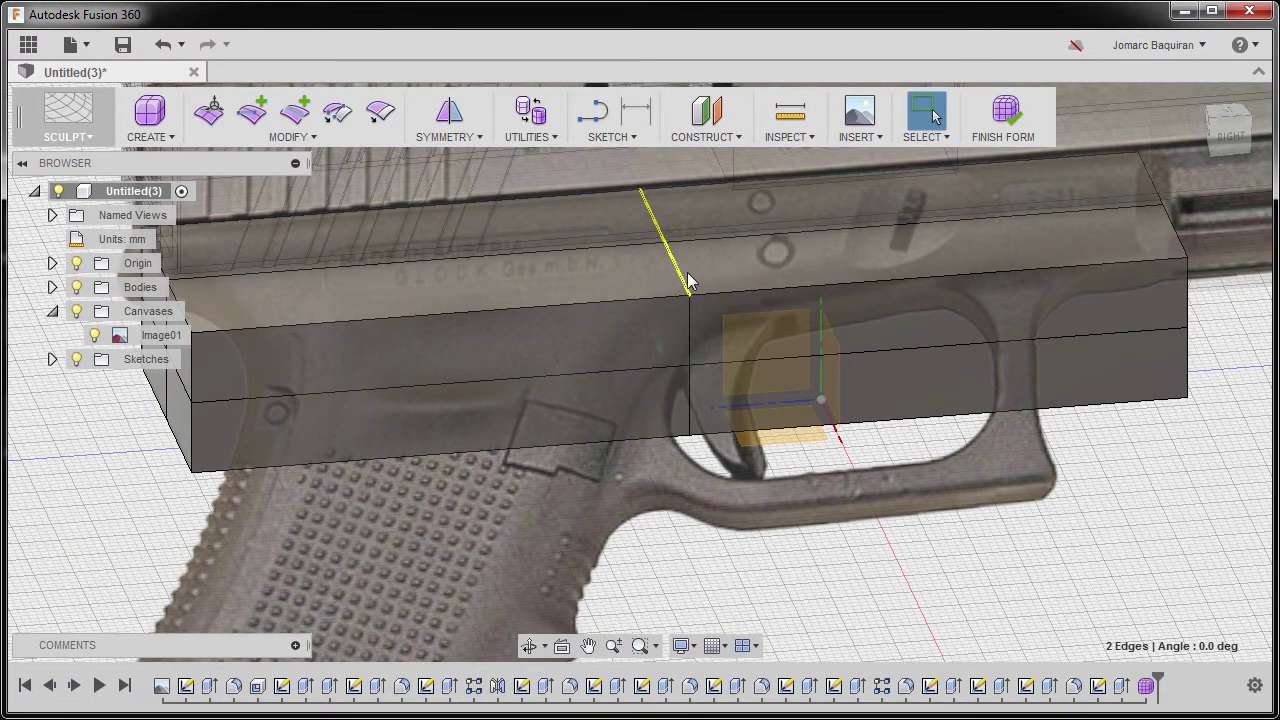
left_click(1228, 133)
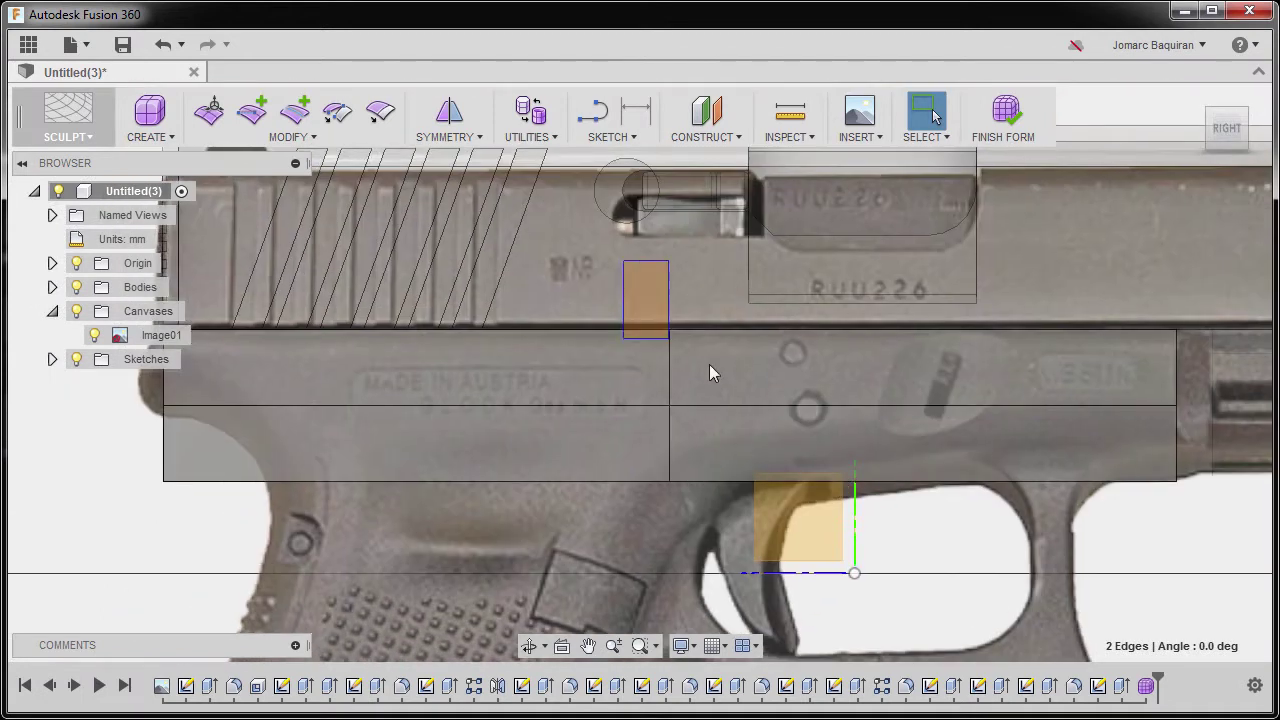
right_click(763, 278)
left_click(820, 246)
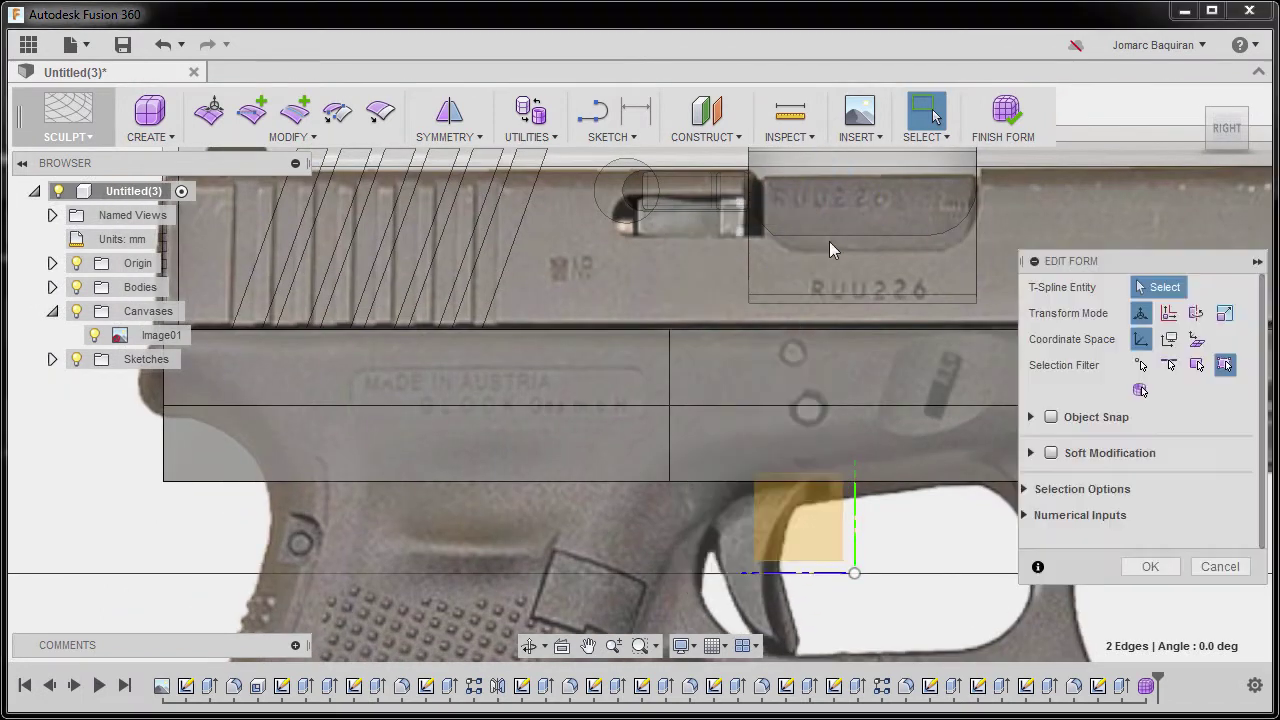
scroll(660, 335, "down", 2)
scroll(577, 488, "down", 3)
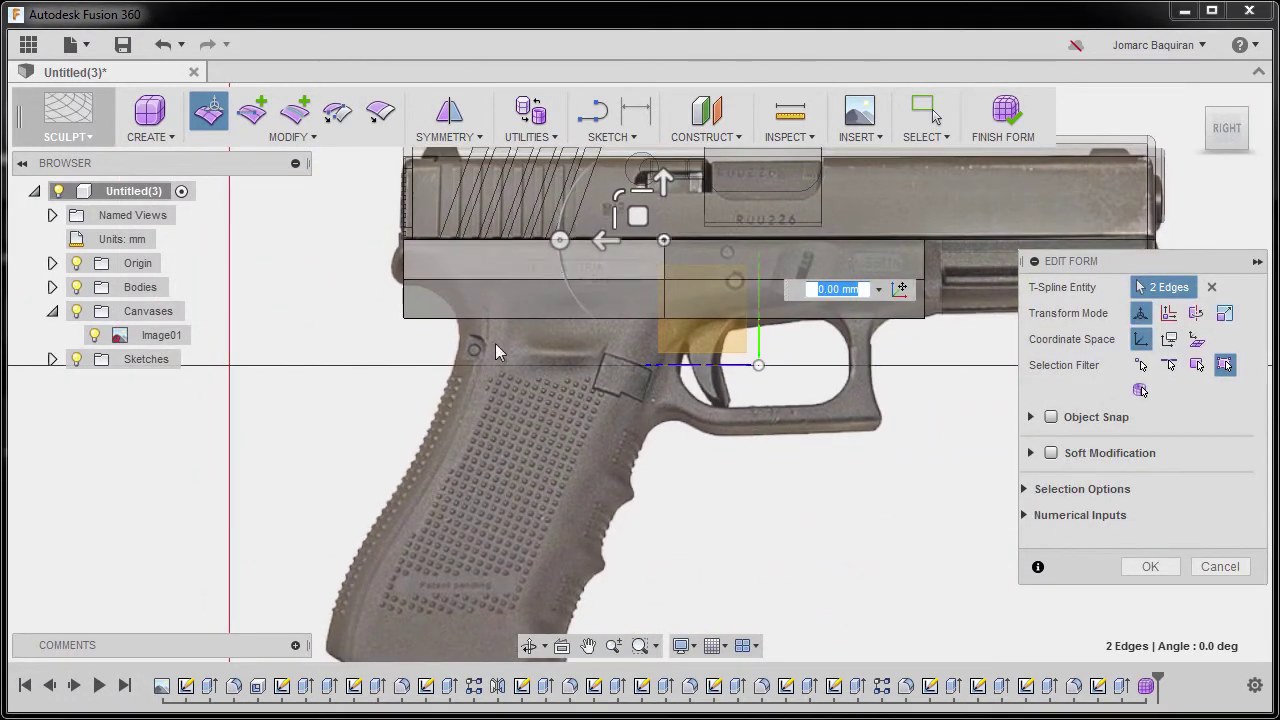
scroll(670, 305, "up", 3)
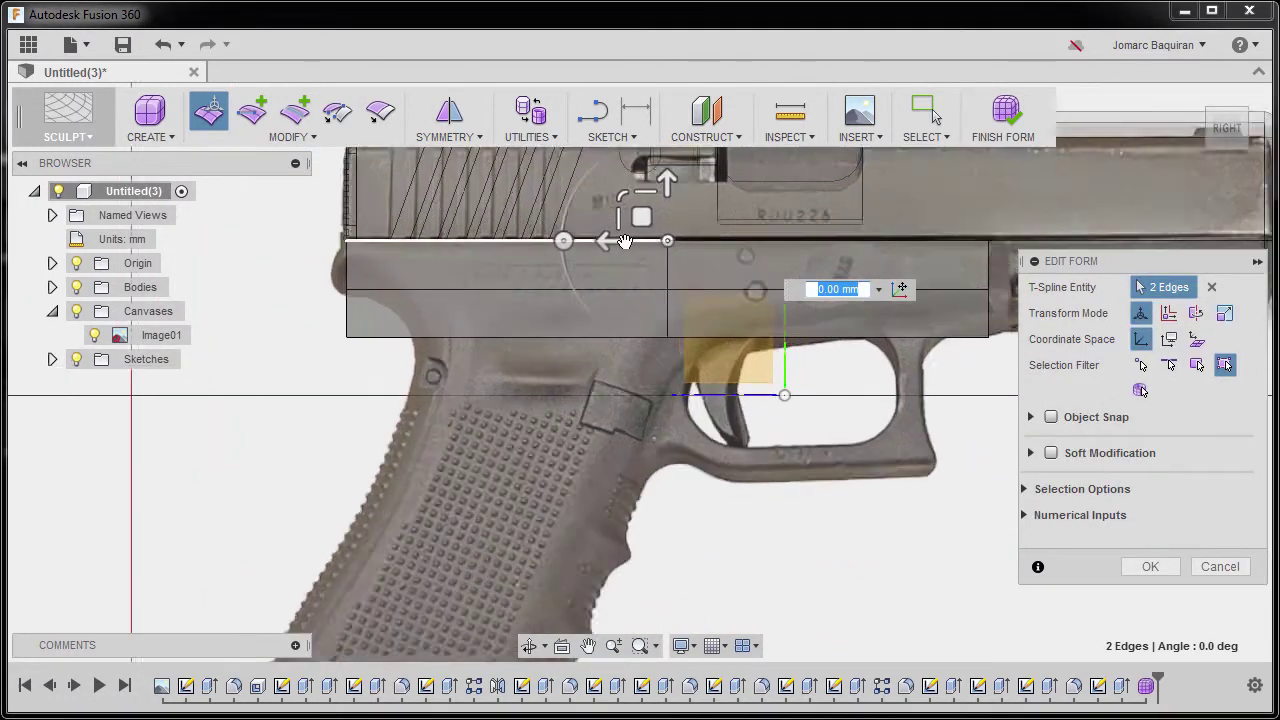
left_click_drag(622, 296, 692, 295)
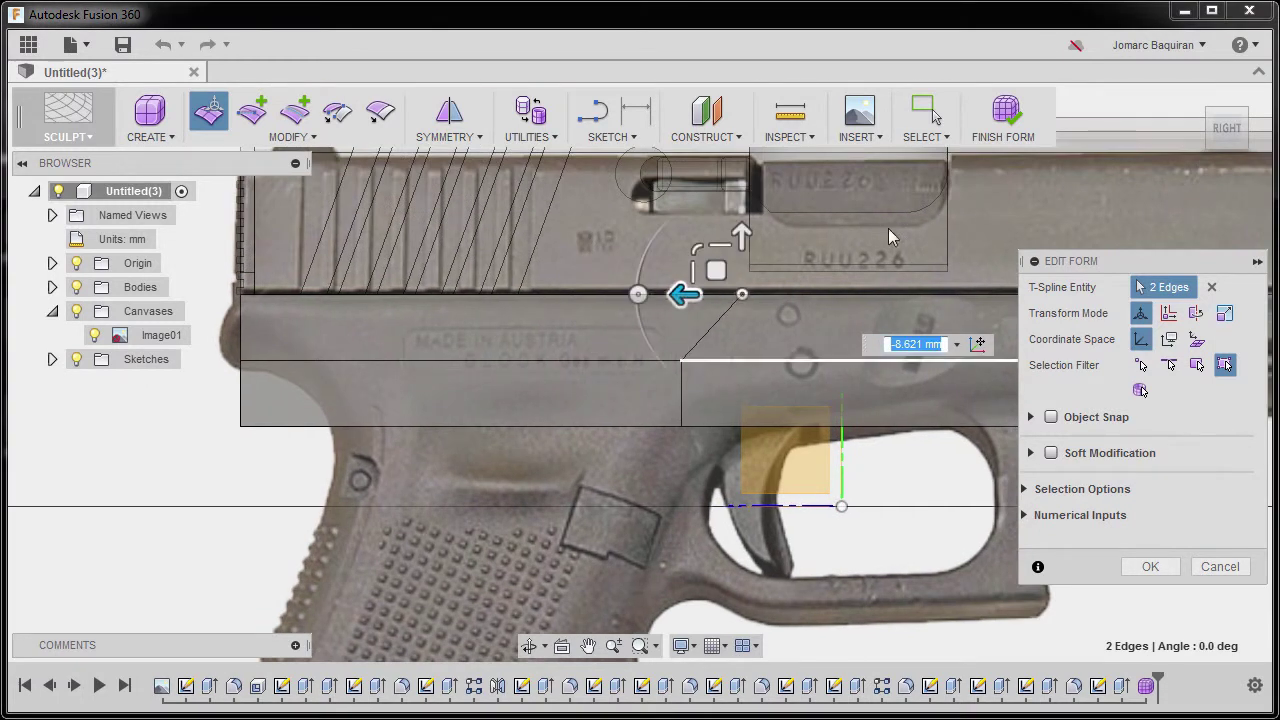
Step: Restrict Edit Form to vertices and shift the mid-height vertices of the middle edge loop toward the muzzle to slant it
left_click(1142, 367)
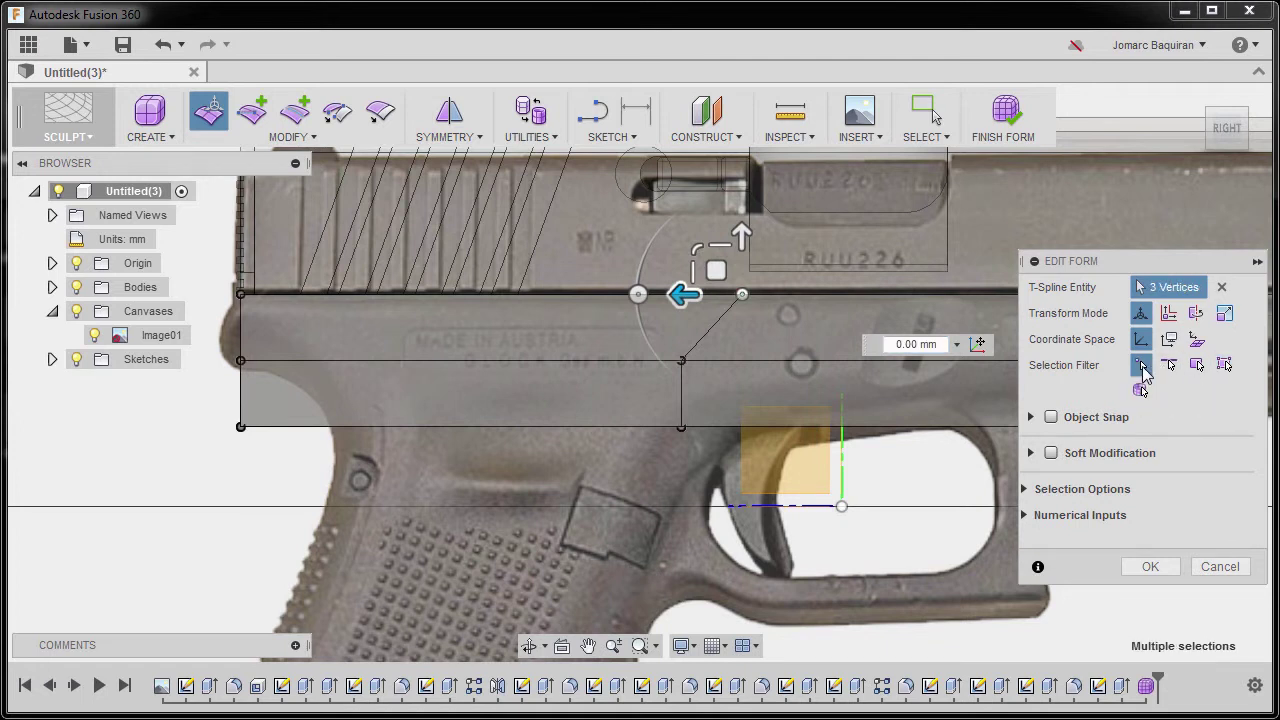
left_click(638, 364)
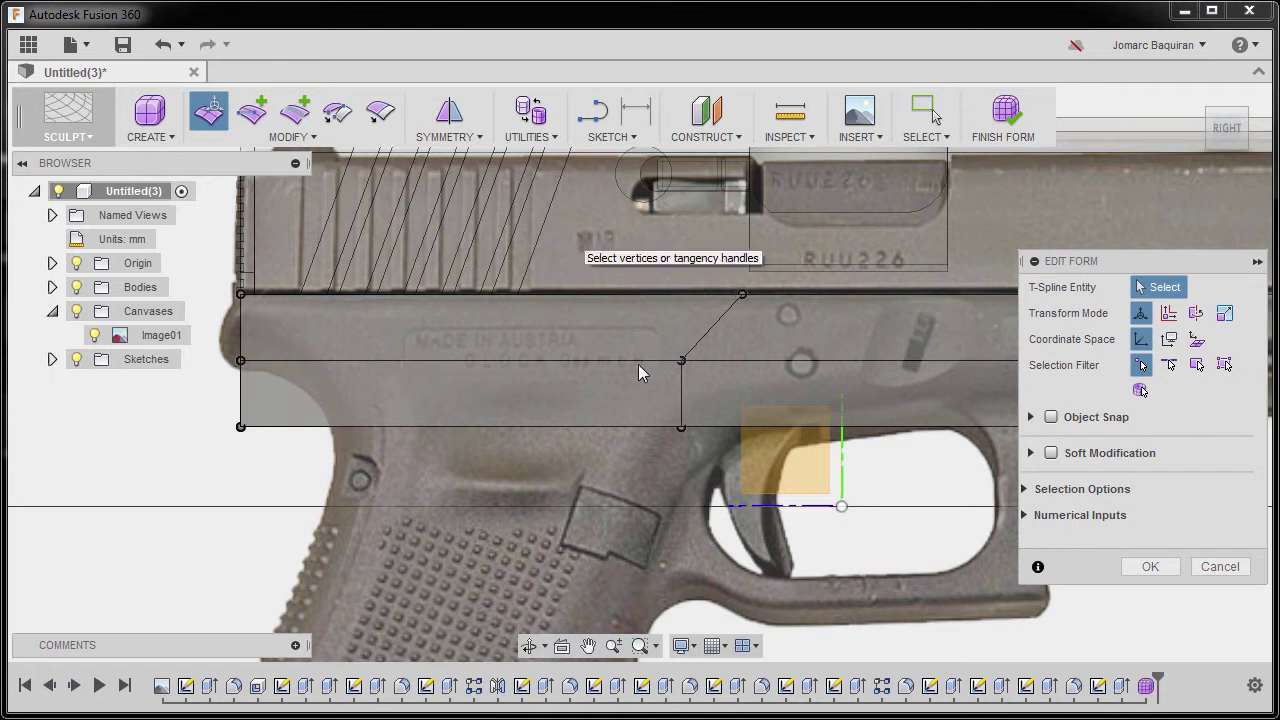
left_click_drag(640, 327, 729, 392)
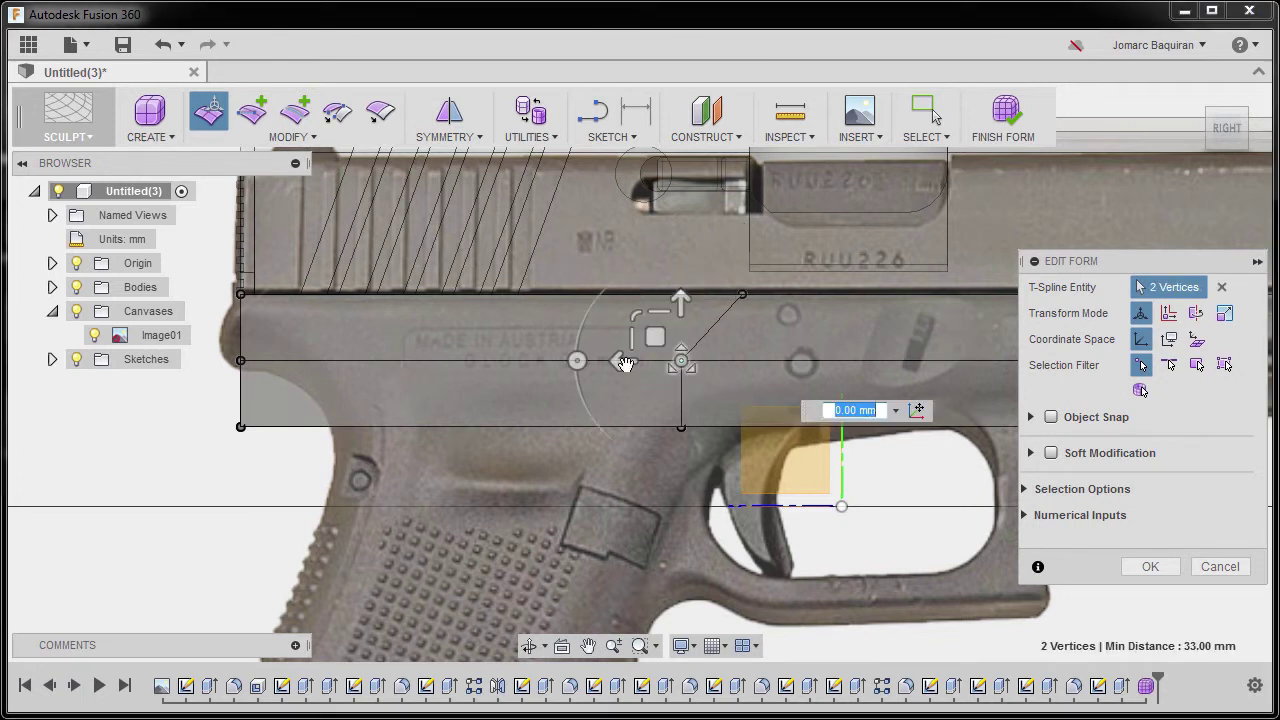
left_click_drag(580, 362, 658, 362)
middle_click_drag(650, 448, 656, 371)
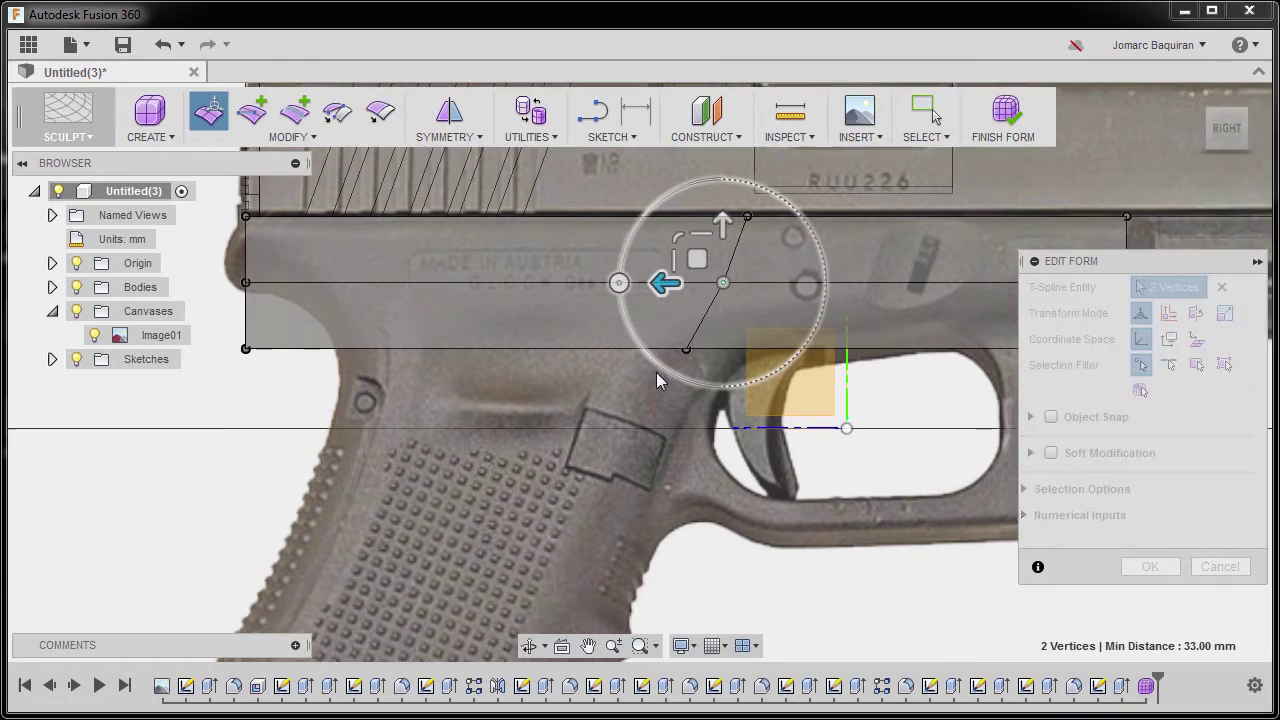
Step: Move the bottom vertices of the middle edge loop about 1.4 mm toward the muzzle and finish the form edit
left_click_drag(664, 317, 740, 398)
left_click_drag(623, 349, 633, 348)
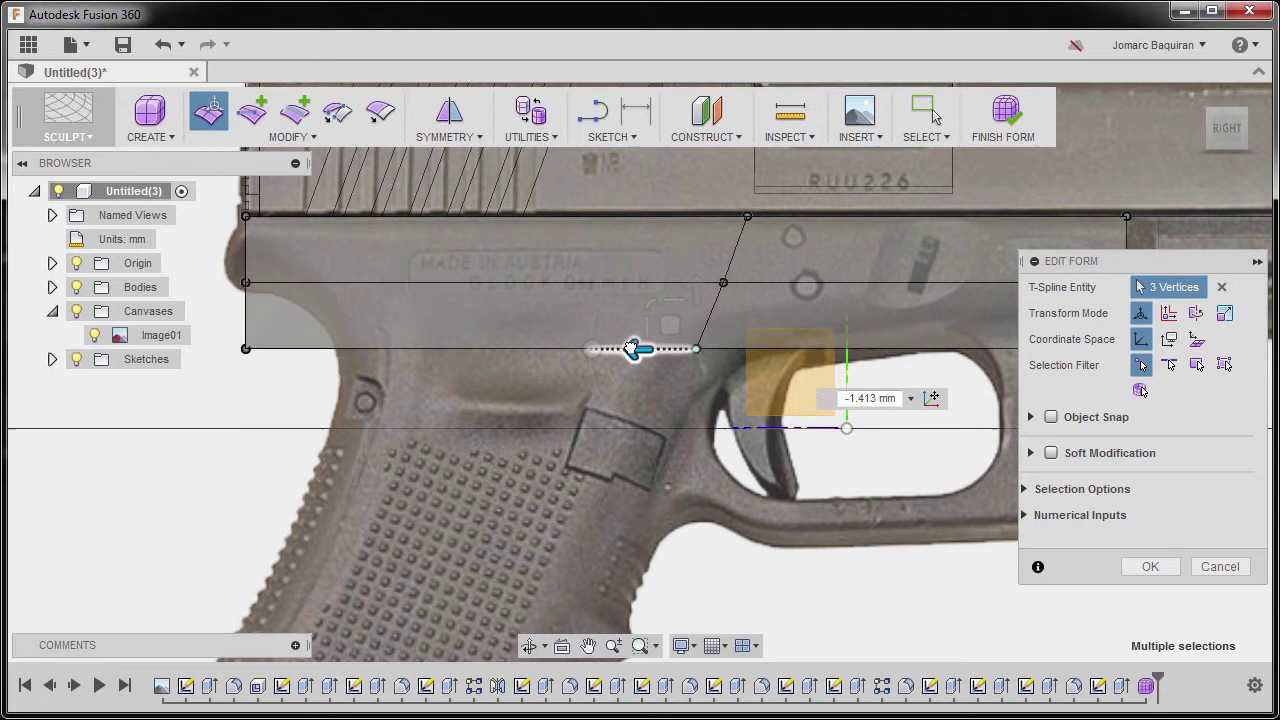
scroll(633, 348, "down", 2)
left_click(1150, 566)
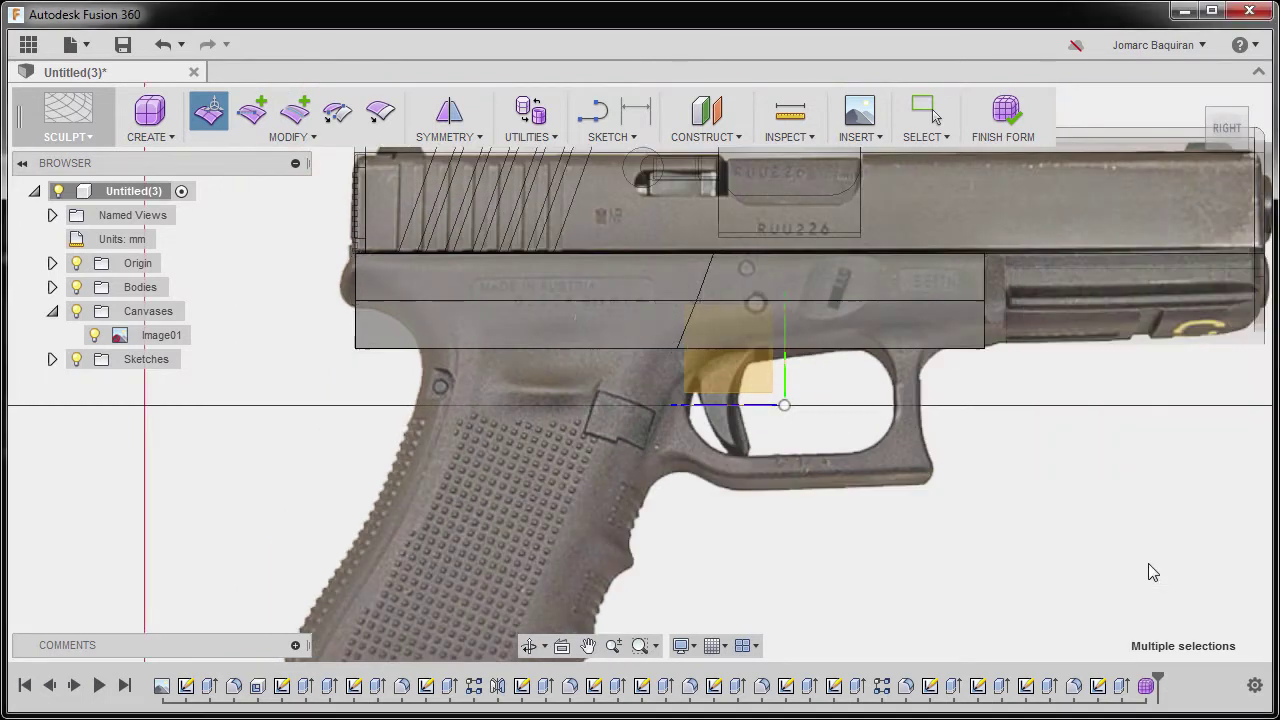
Step: Insert a single-sided edge loop from the slanted middle loop at location -0.768, near the back of the grip
scroll(700, 317, "up", 2)
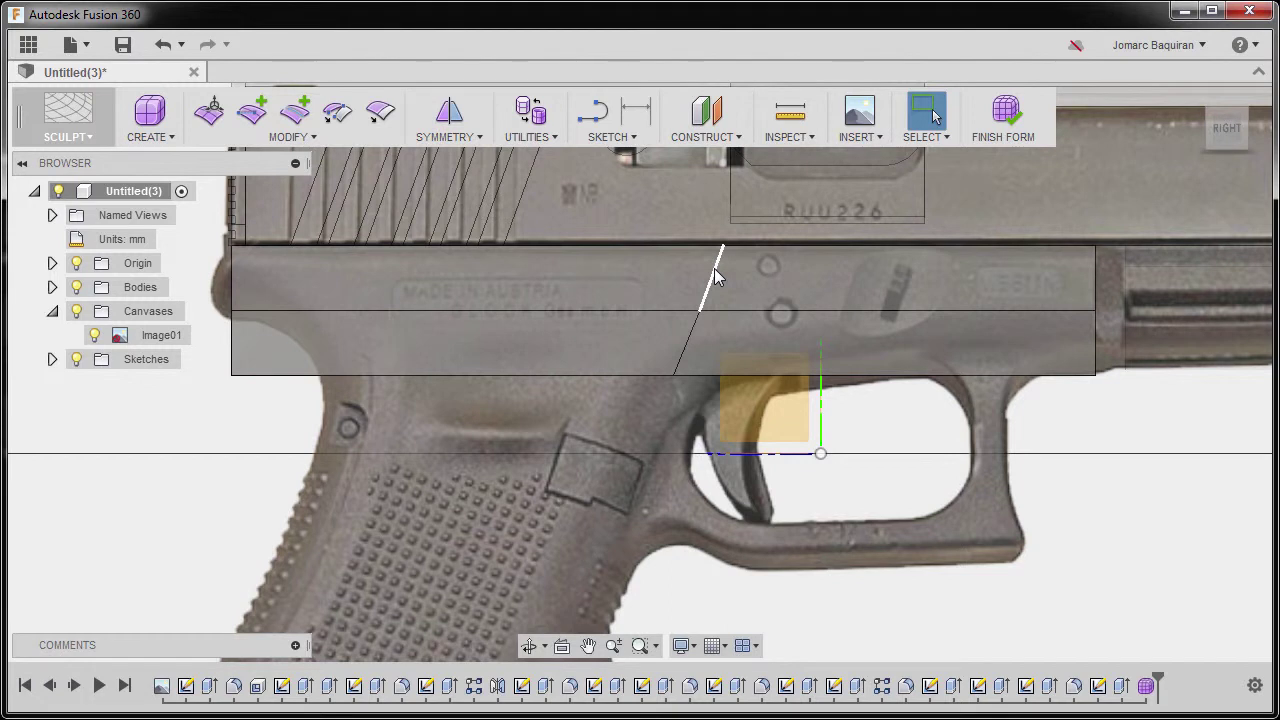
double_click(716, 276)
middle_click_drag(702, 335, 737, 366, "shift")
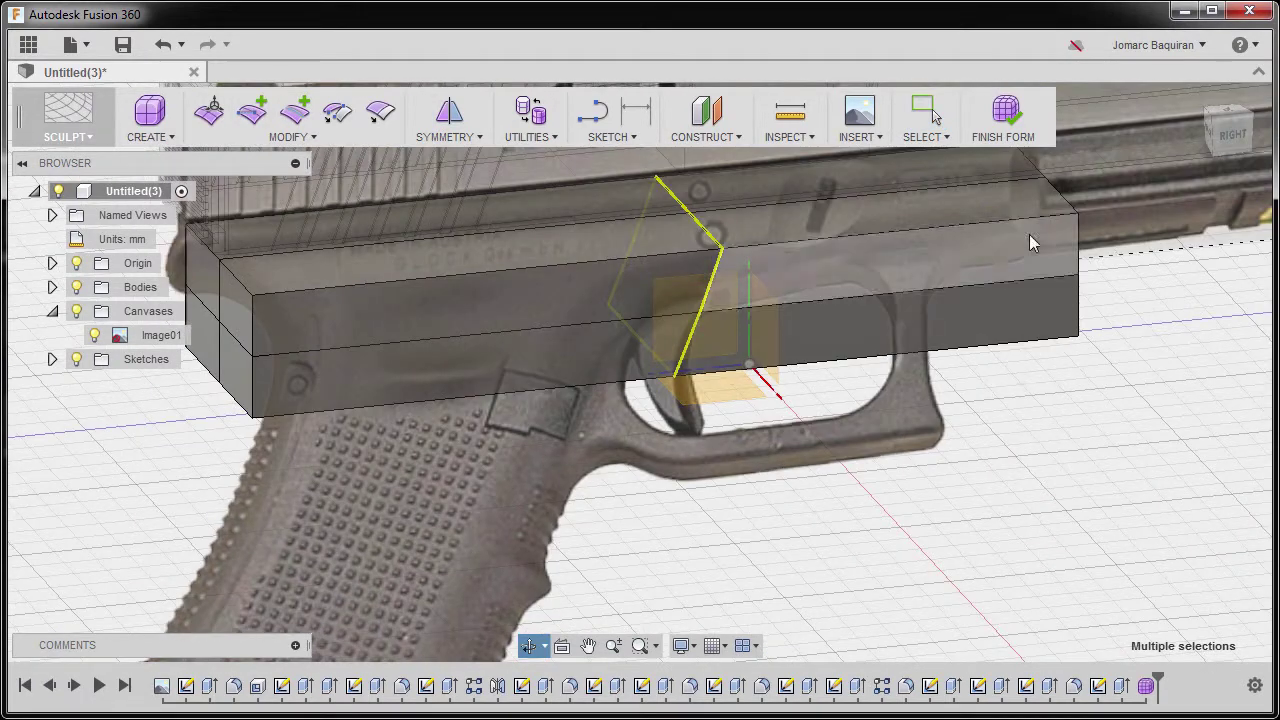
left_click(1228, 140)
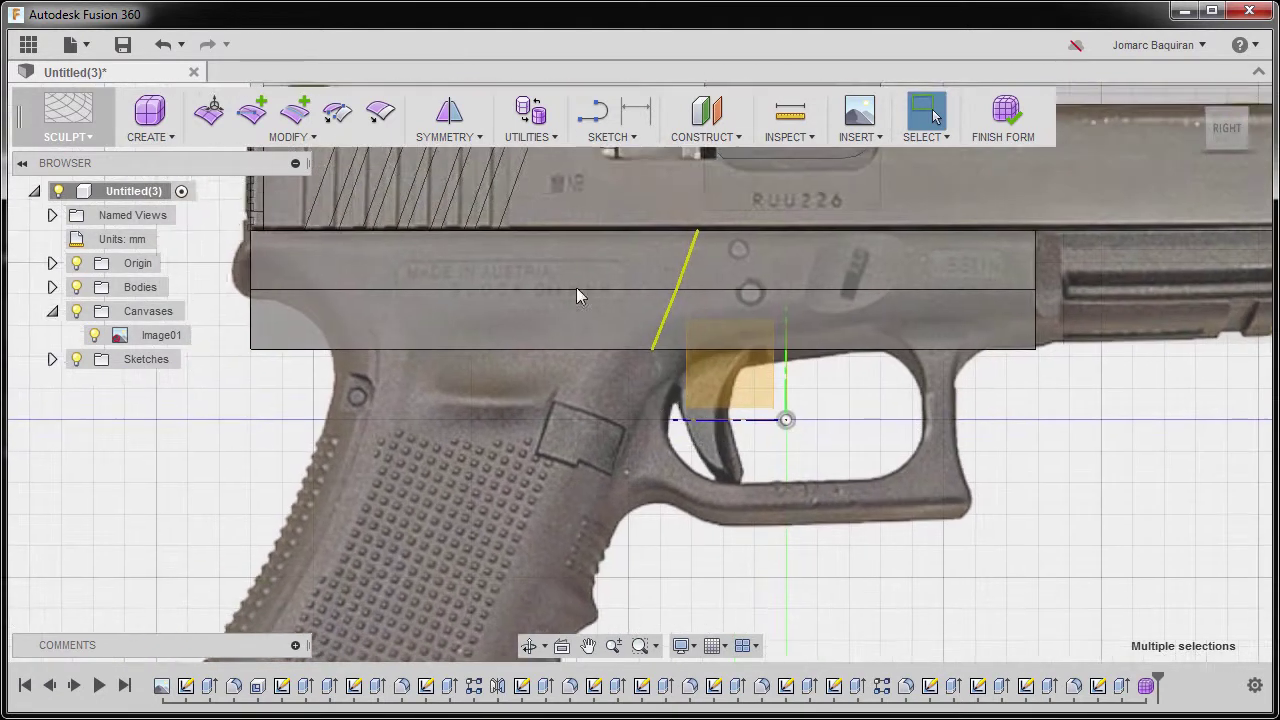
right_click(587, 276)
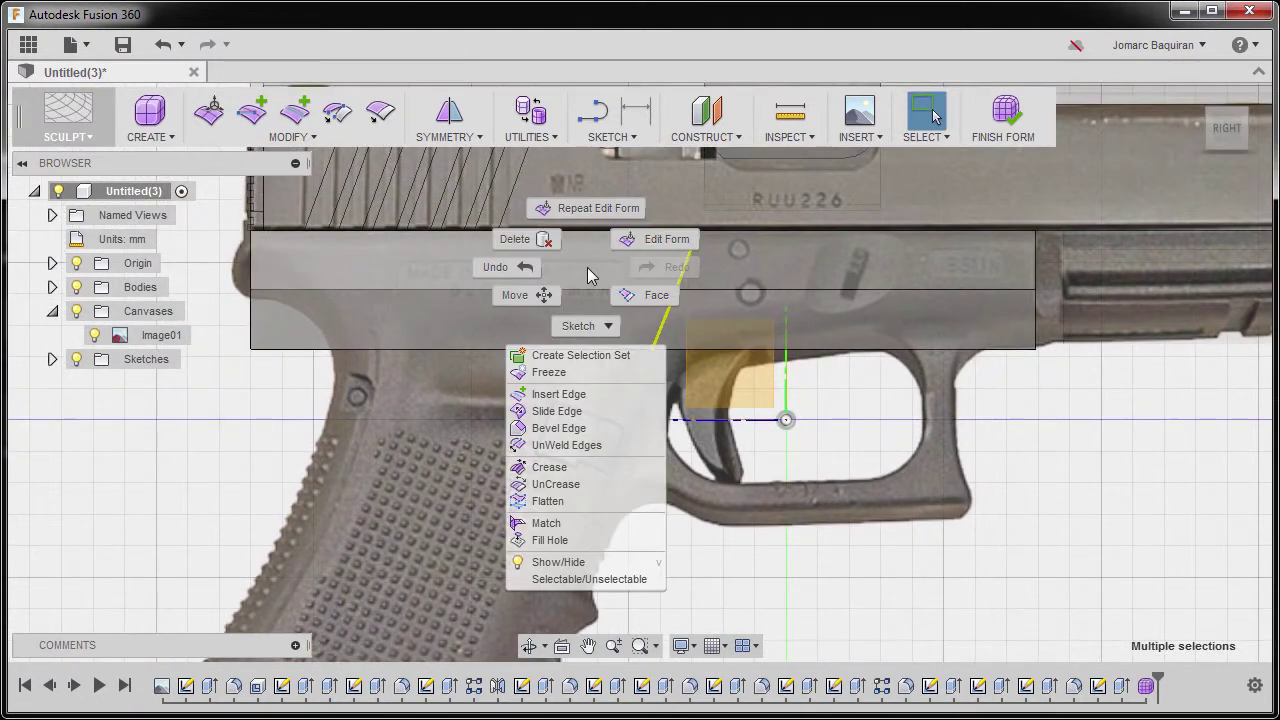
left_click(582, 396)
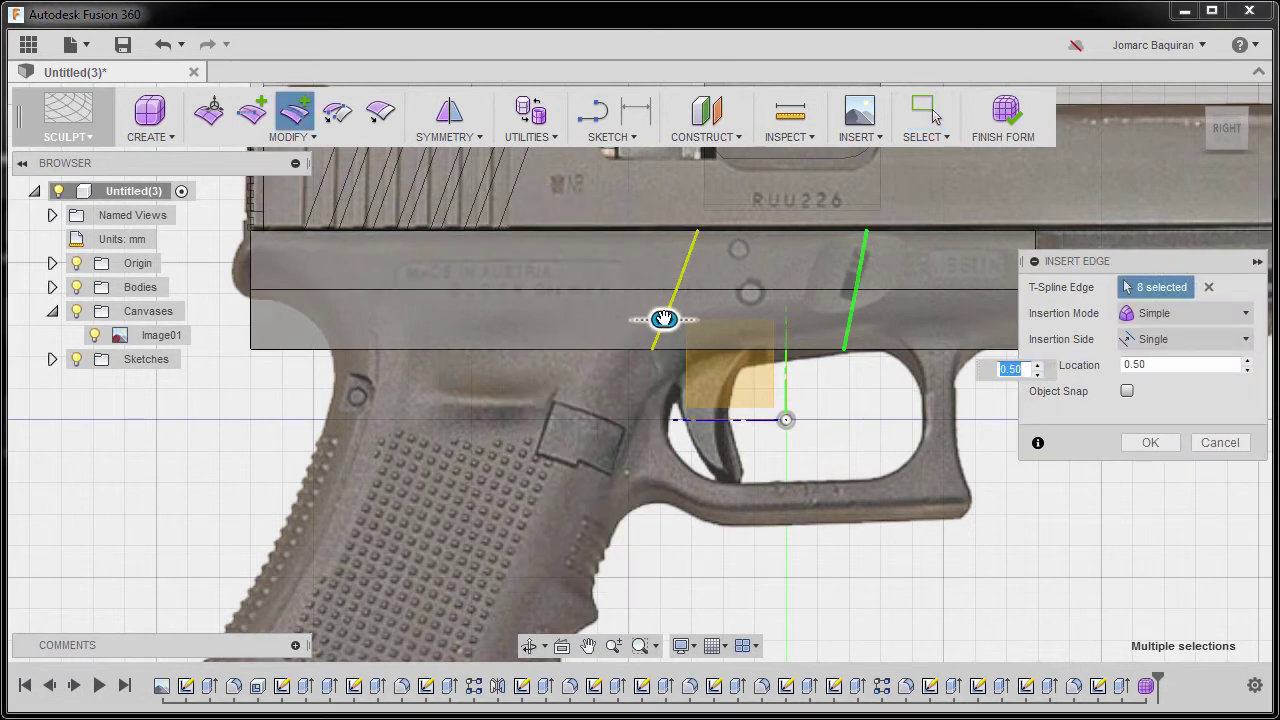
left_click_drag(664, 319, 131, 290)
scroll(411, 314, "down", 2)
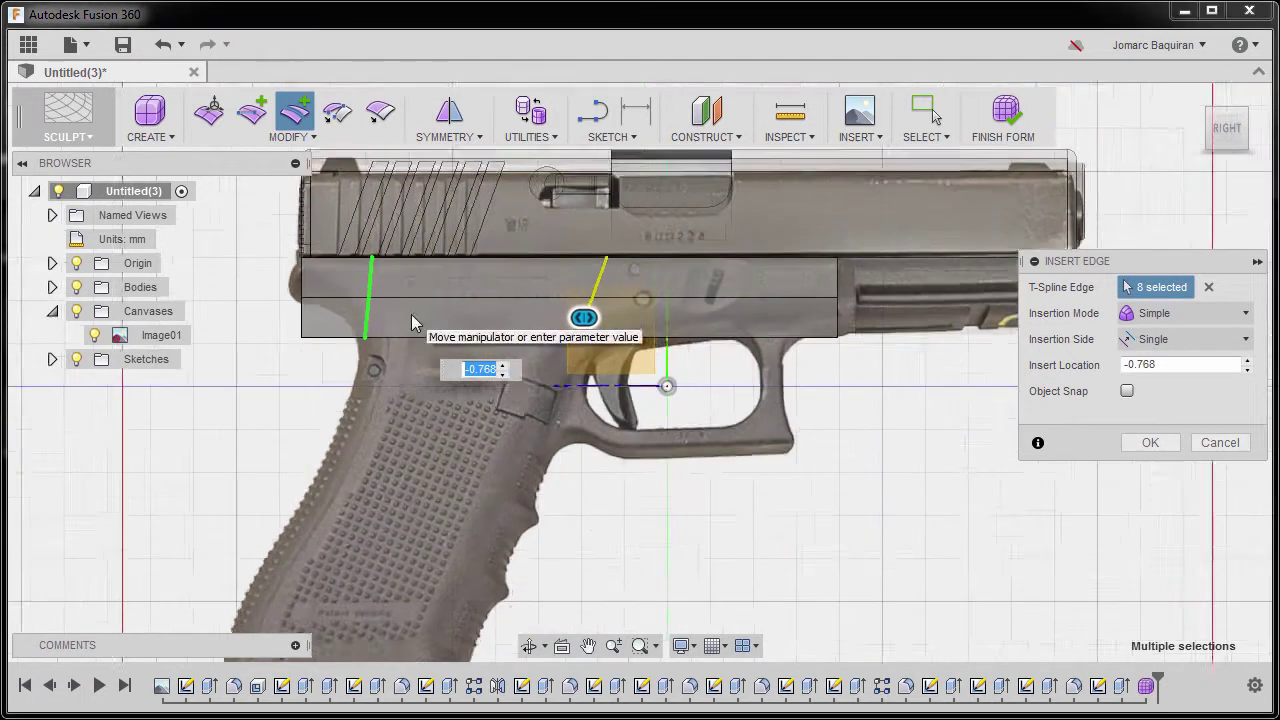
middle_click_drag(539, 508, 623, 451)
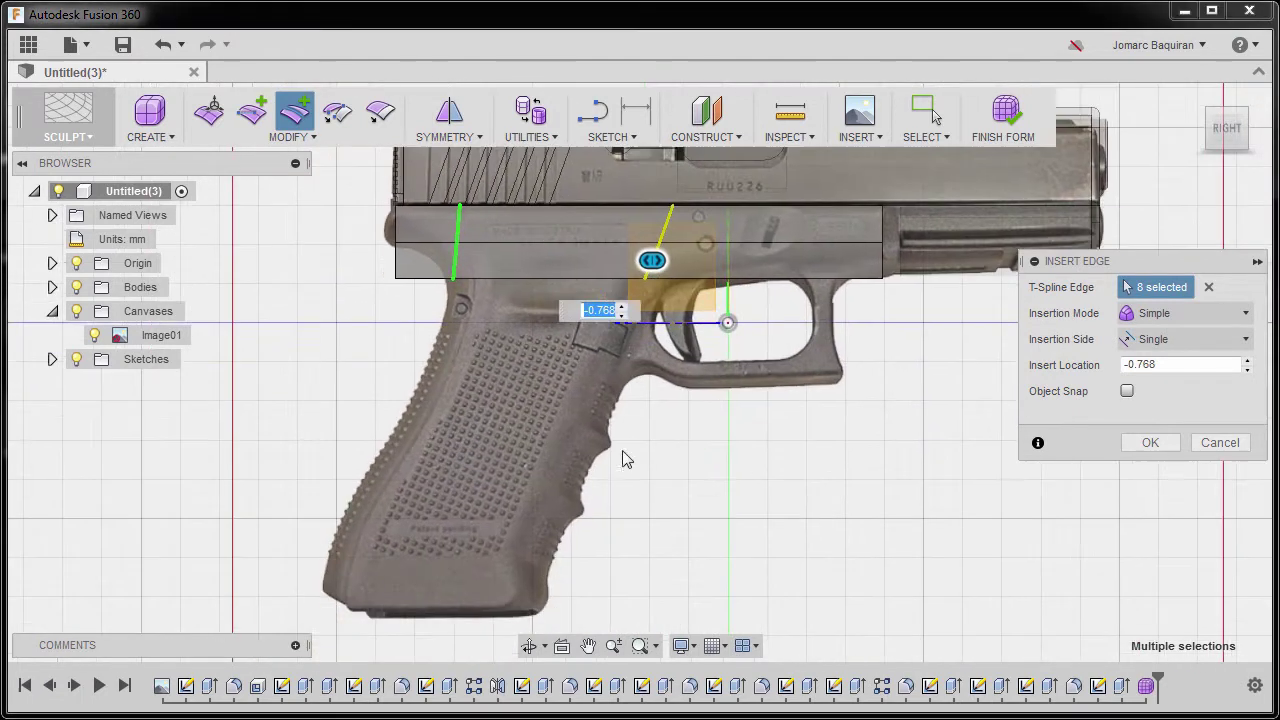
left_click(1150, 444)
scroll(586, 332, "up", 5)
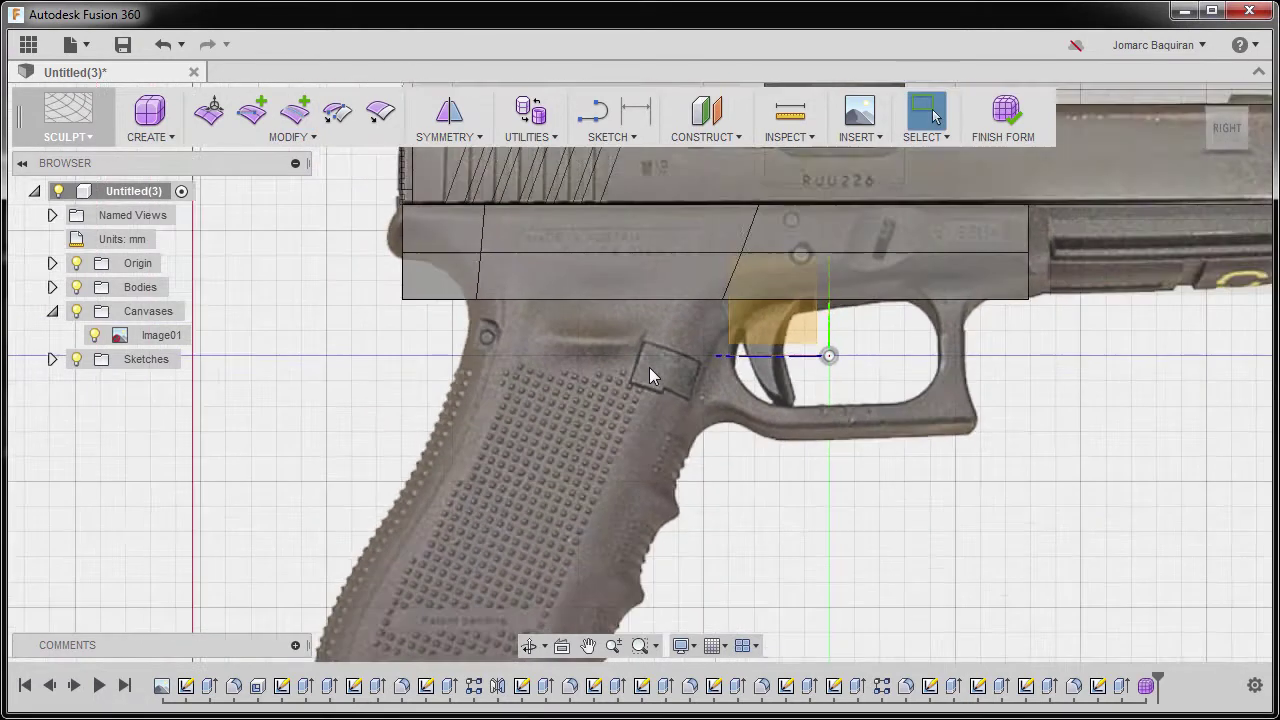
Step: Apply Mirror - Internal symmetry along the body's length using the two top faces ahead of the slanted edge loop
middle_click_drag(630, 371, 654, 423, "shift")
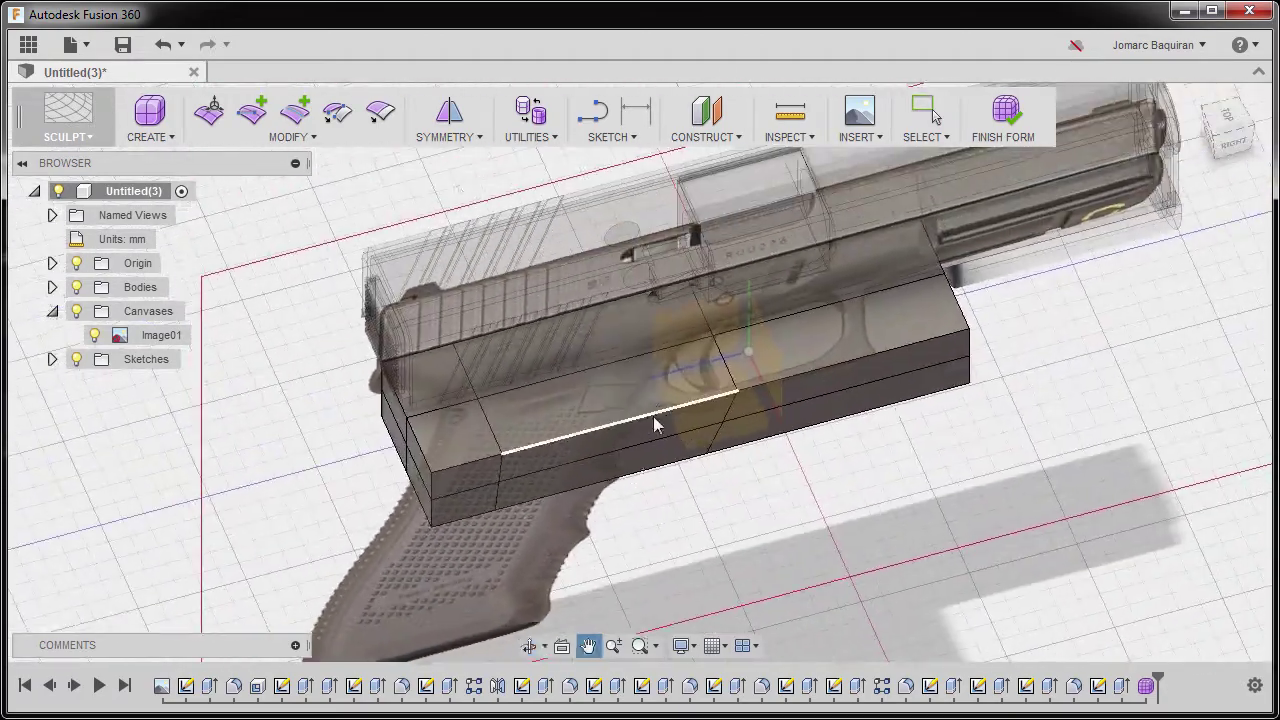
left_click(457, 145)
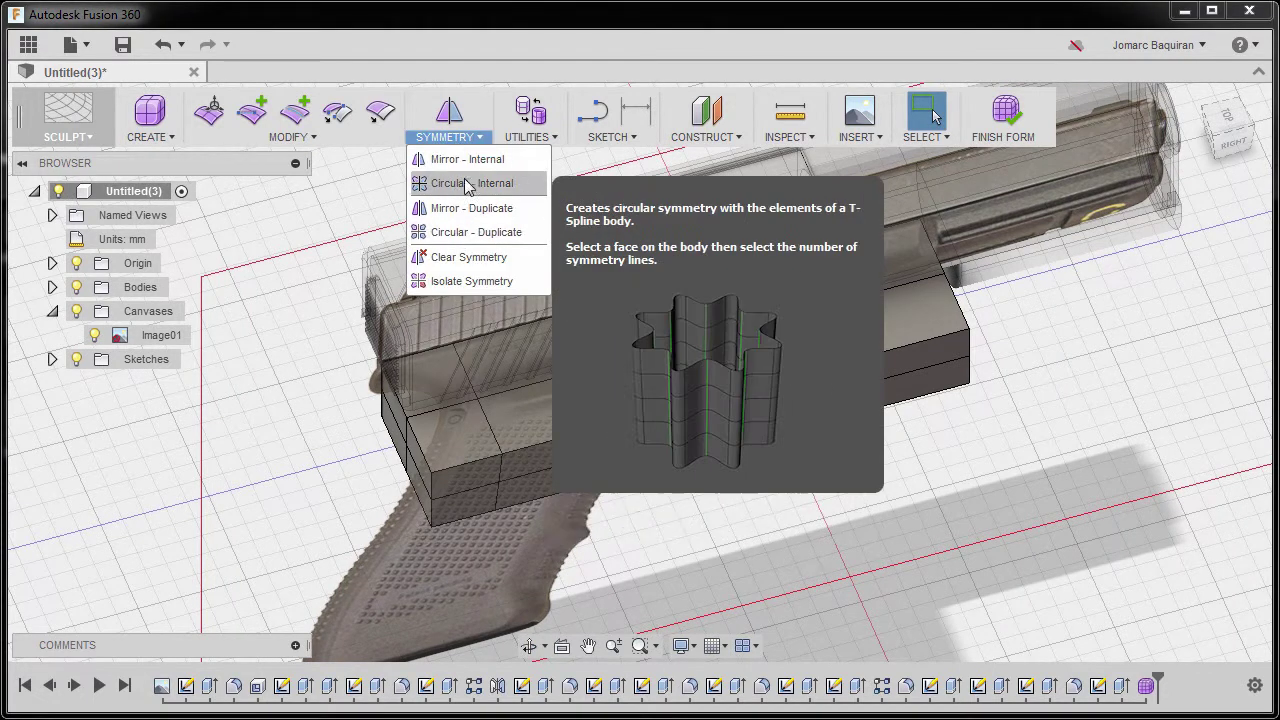
left_click(476, 164)
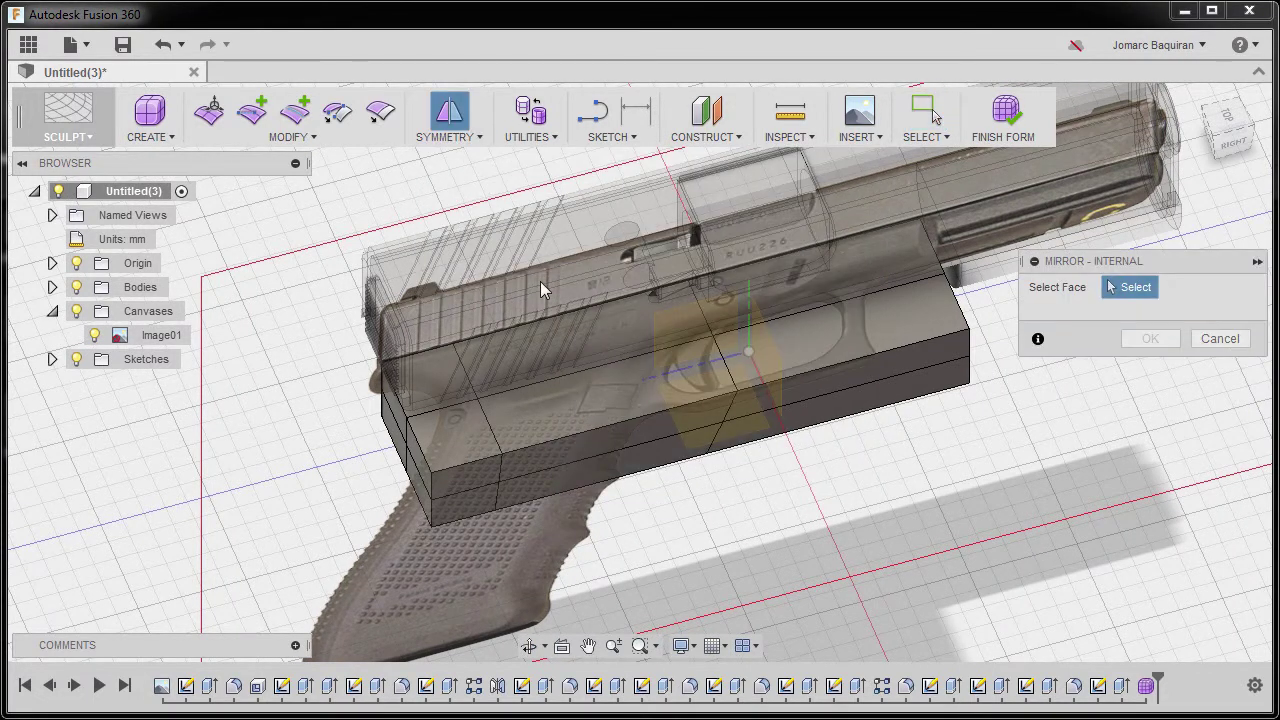
left_click(580, 347)
left_click(586, 404)
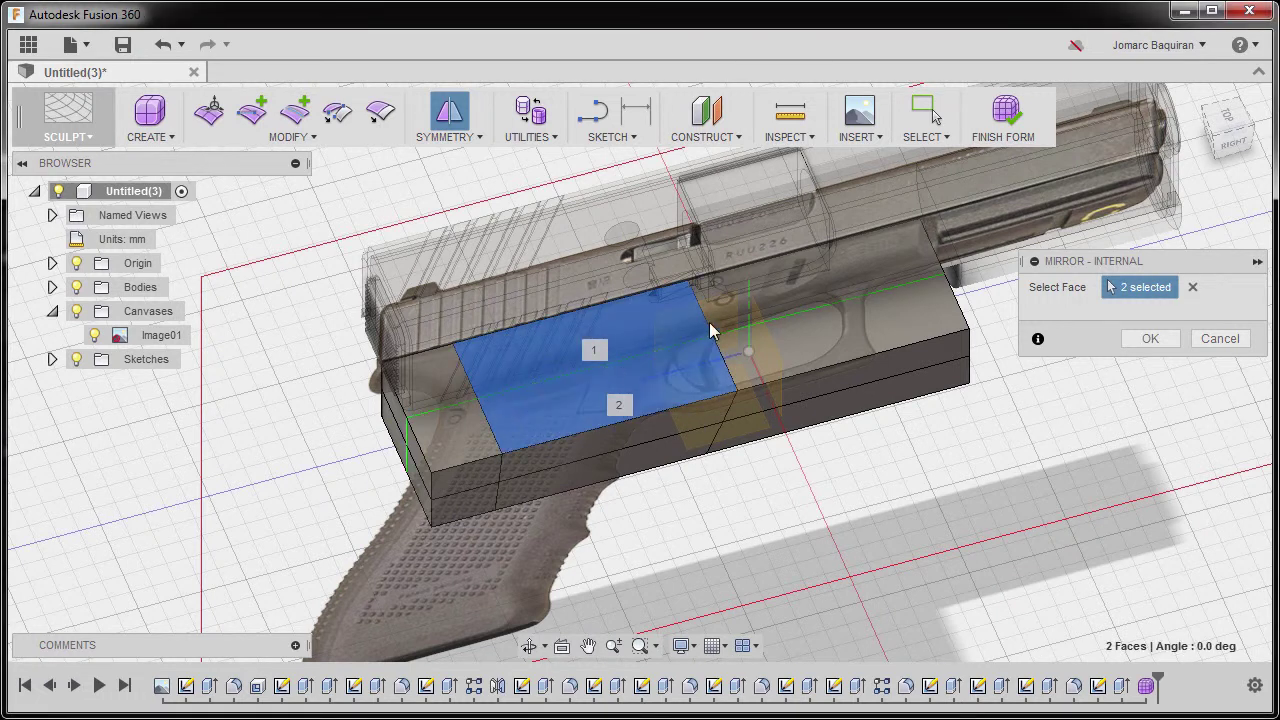
middle_click_drag(646, 427, 681, 371, "shift")
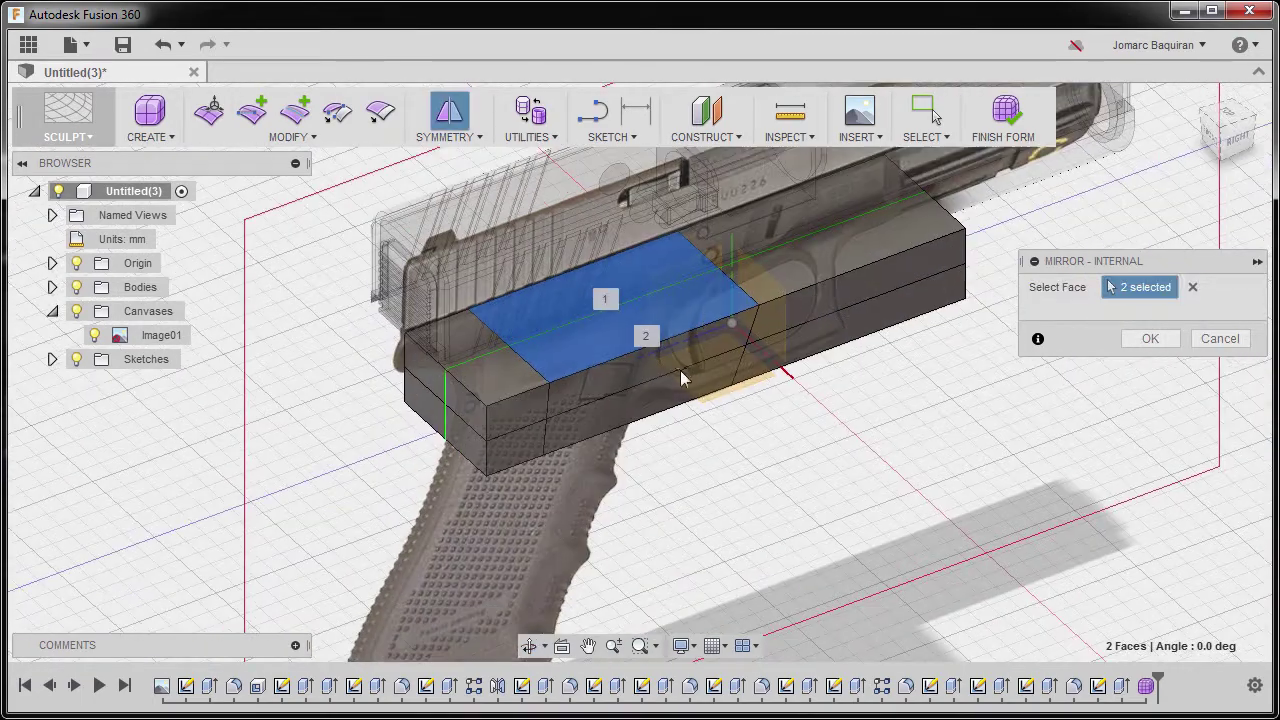
left_click(1193, 288)
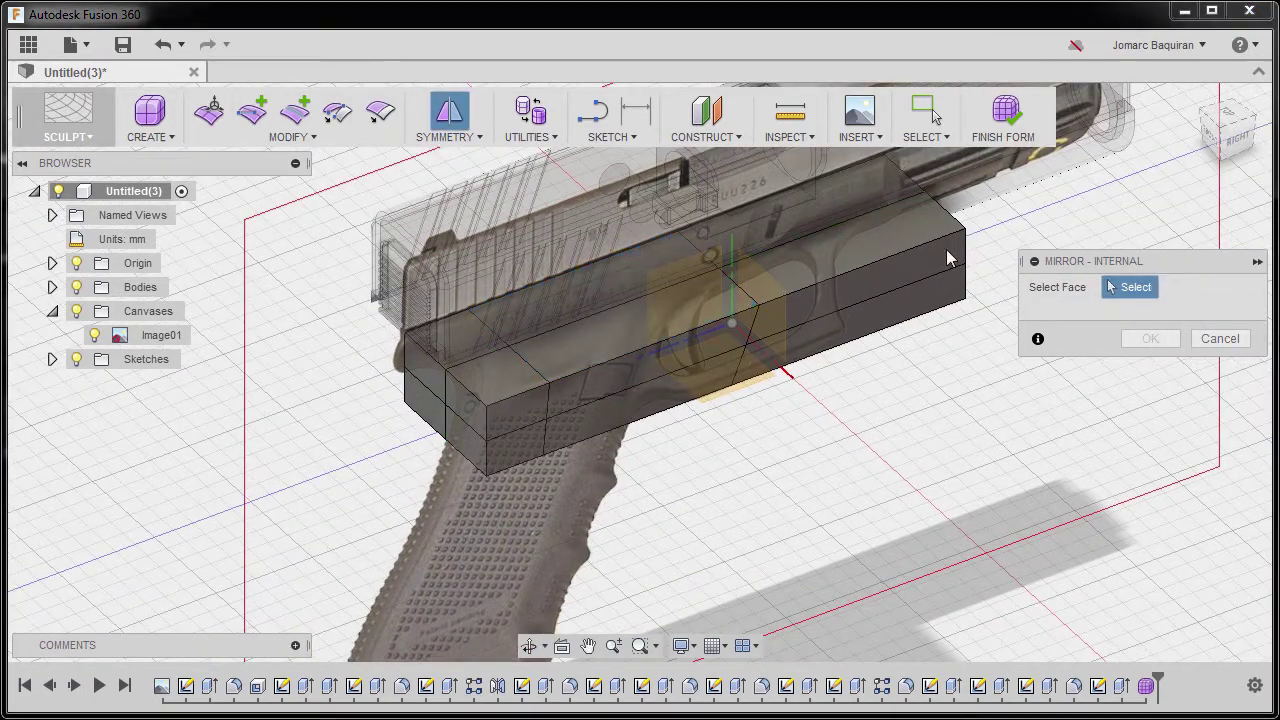
left_click(825, 218)
left_click(836, 262)
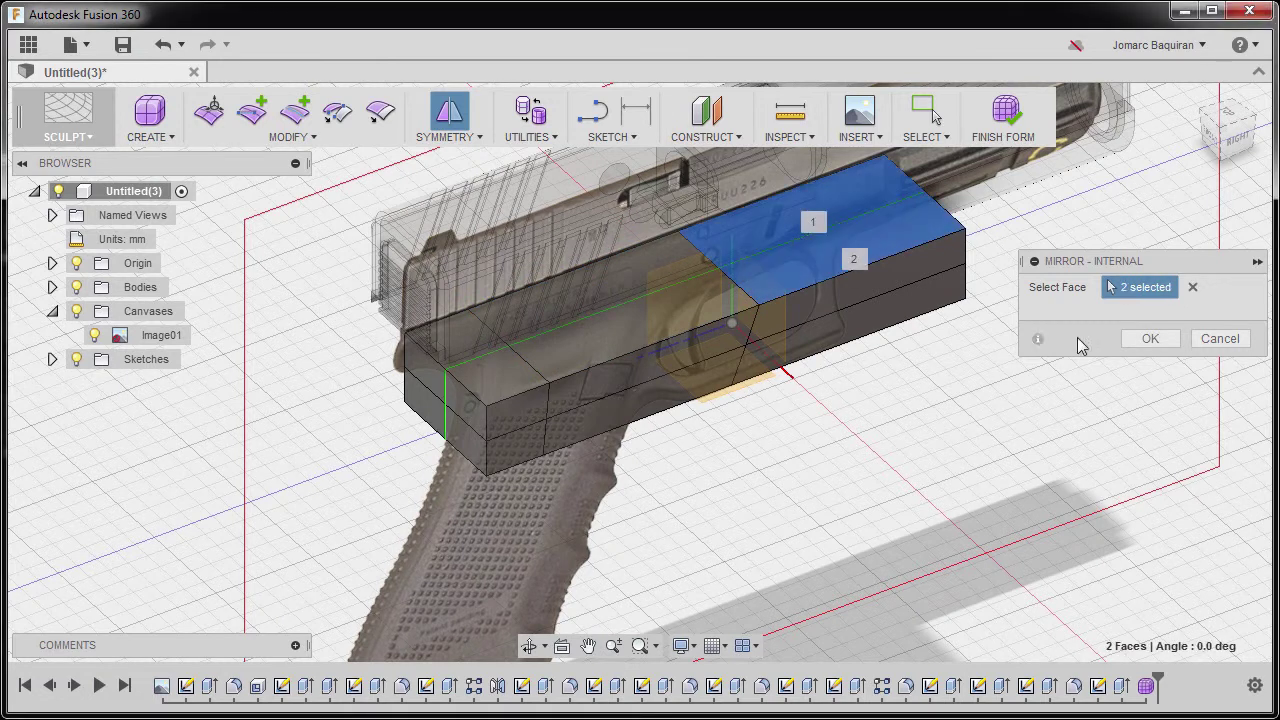
left_click(1148, 339)
scroll(843, 363, "up", 5)
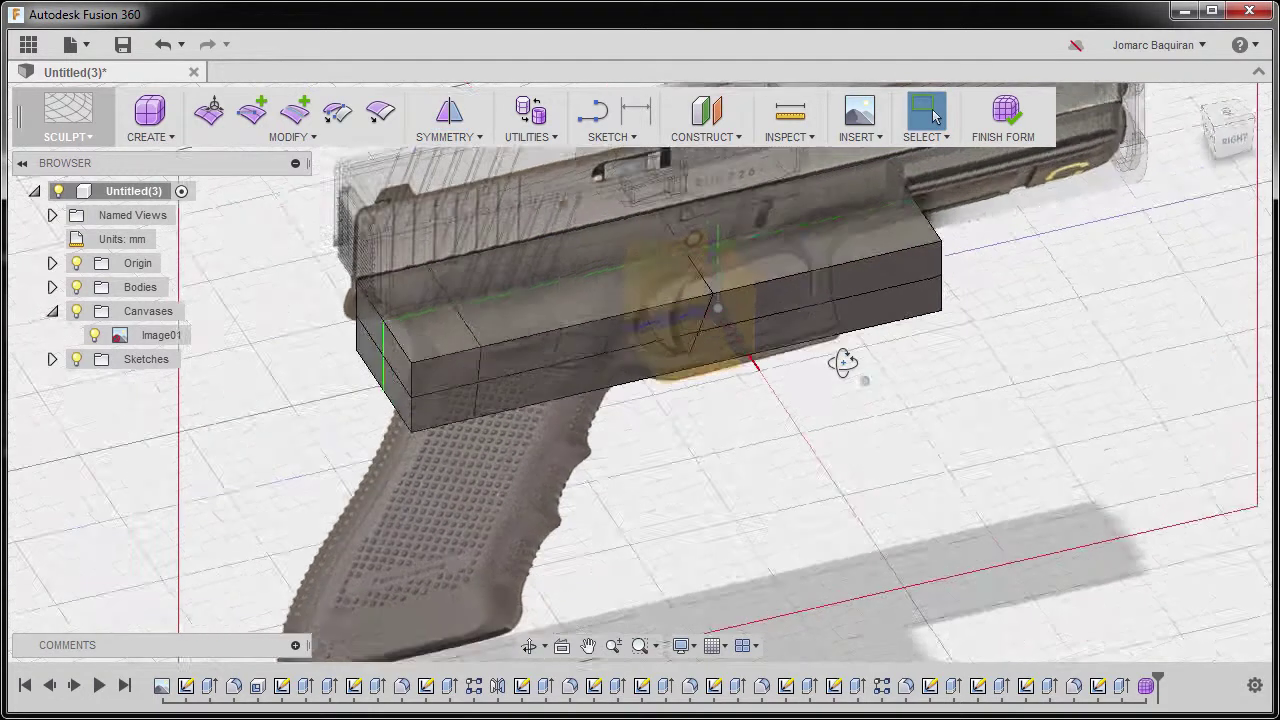
mouse_move(722, 352)
middle_mouse_down("shift")
mouse_move(743, 434)
mouse_move(671, 300)
mouse_move(751, 463)
mouse_move(738, 336)
middle_mouse_up("shift")
left_click(548, 358)
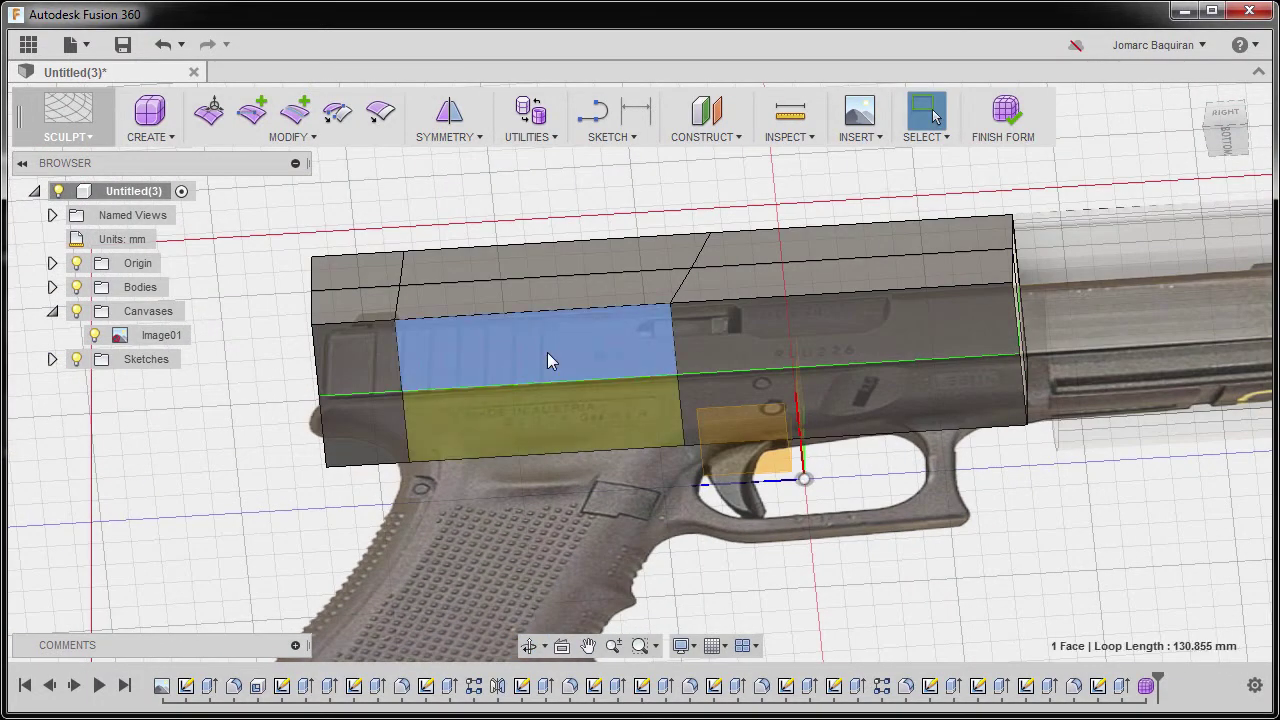
left_click(552, 416, "shift")
scroll(599, 378, "down", 2)
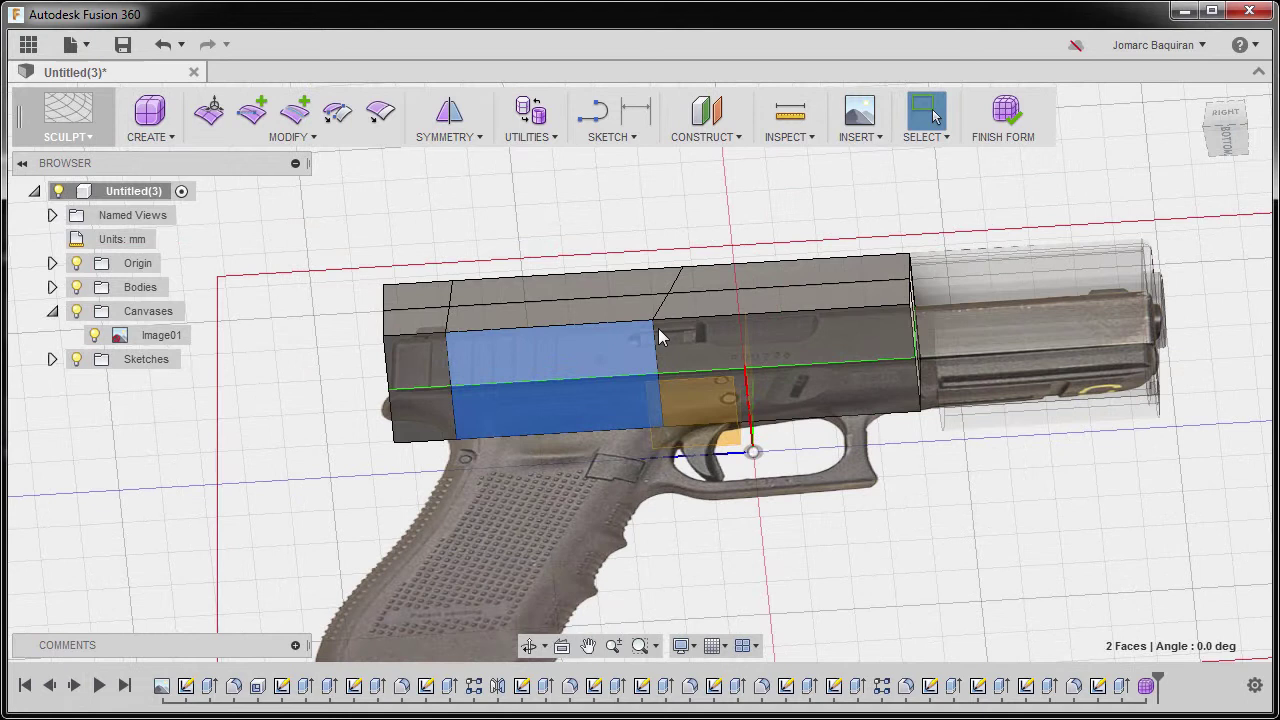
left_click(1220, 117)
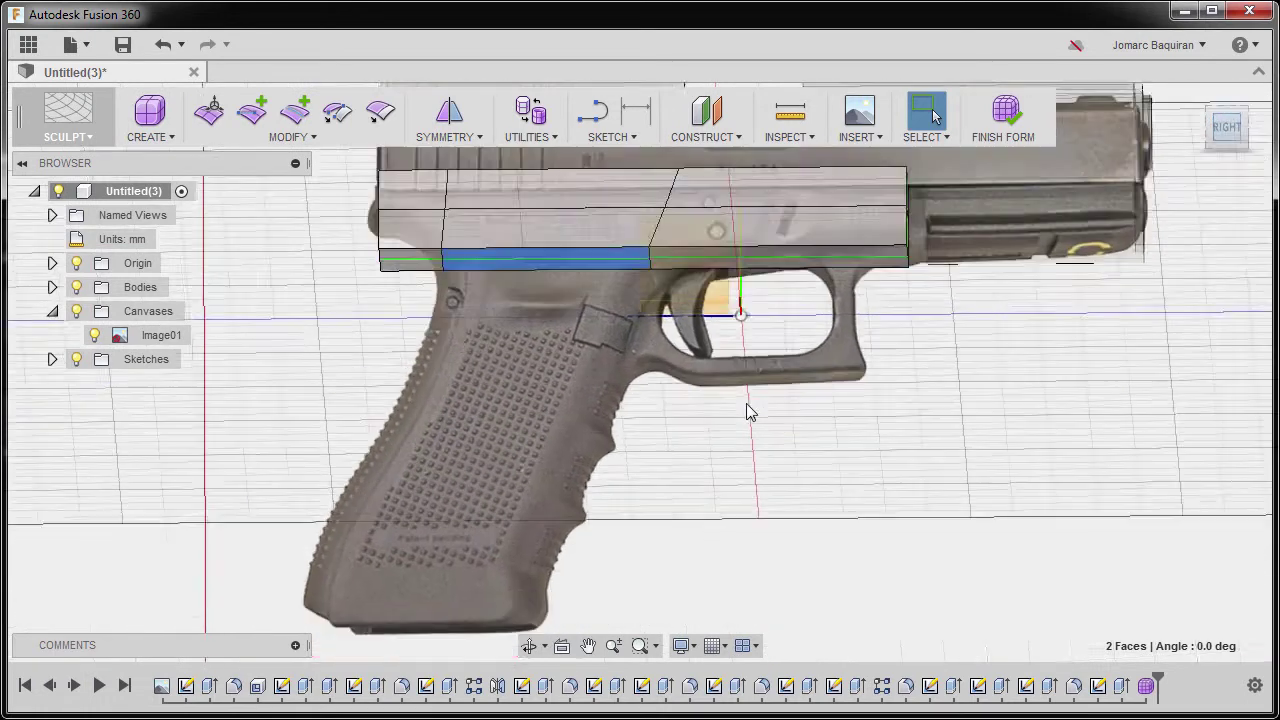
Step: Extrude the two bottom faces between the edge loops with Edit Form in four segments following the grip down to its base
right_click(766, 418)
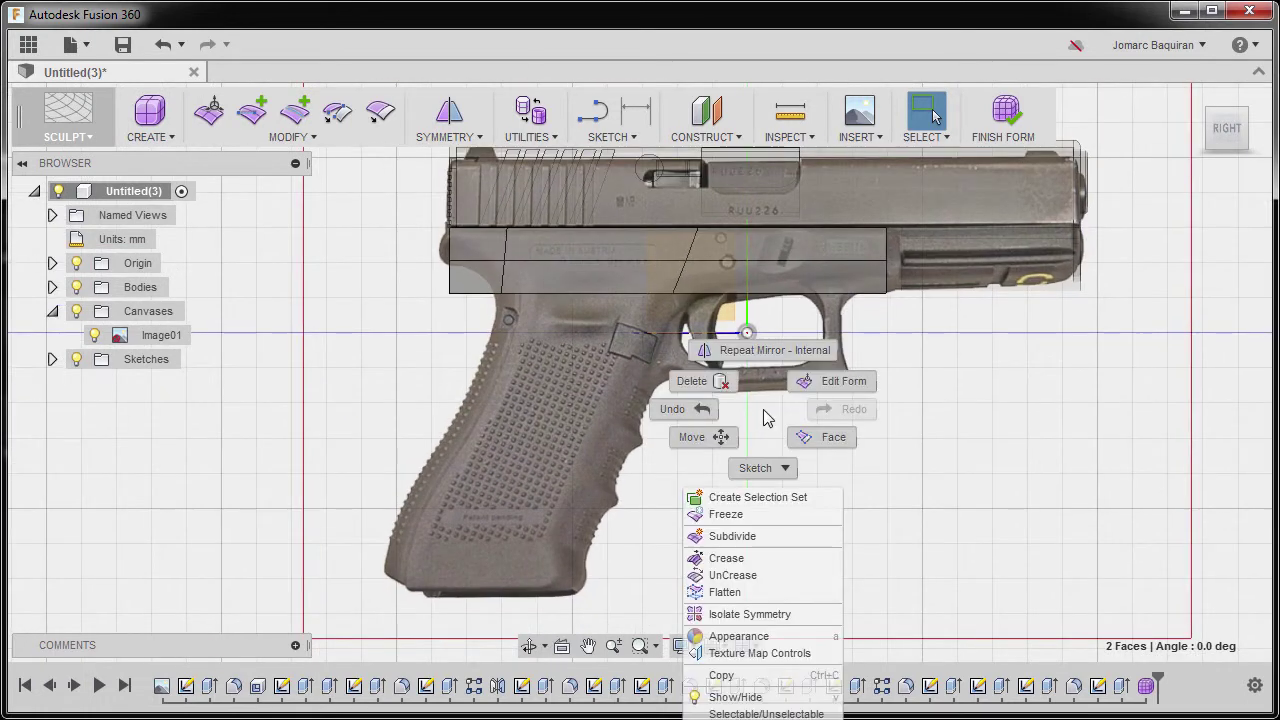
left_click(838, 381)
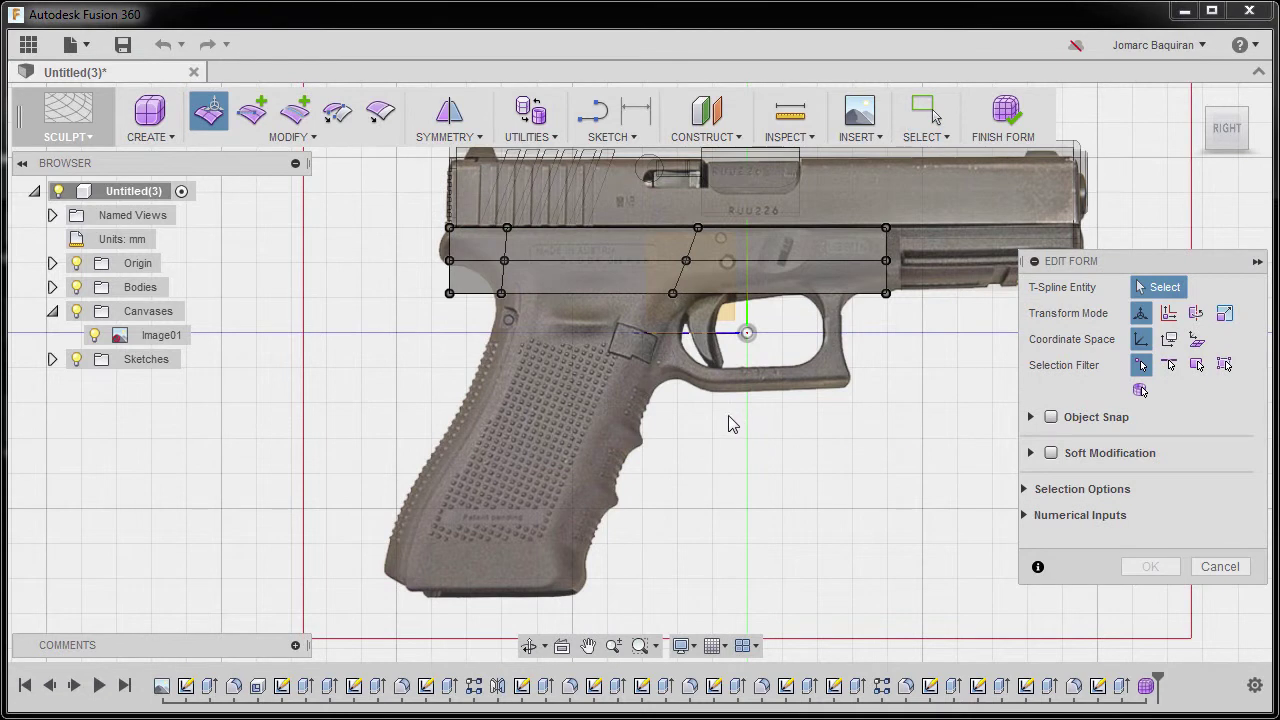
middle_click_drag(724, 428, 752, 402, "shift")
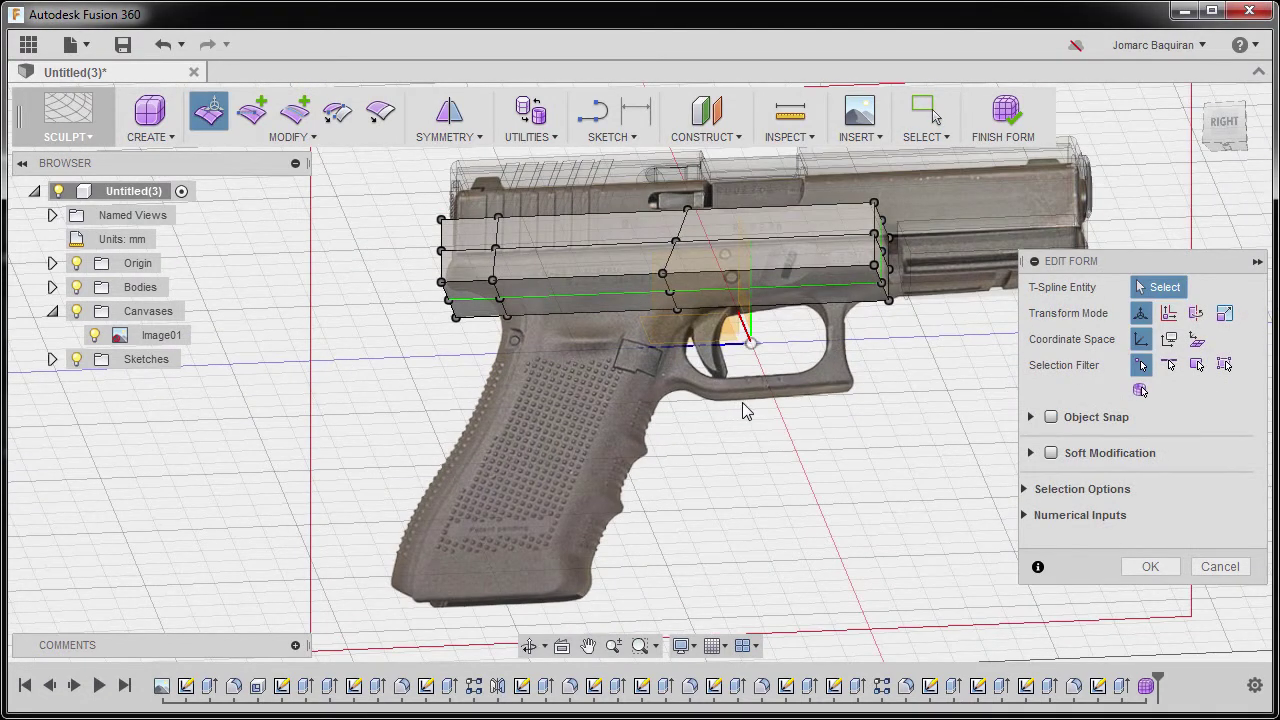
left_click(1224, 366)
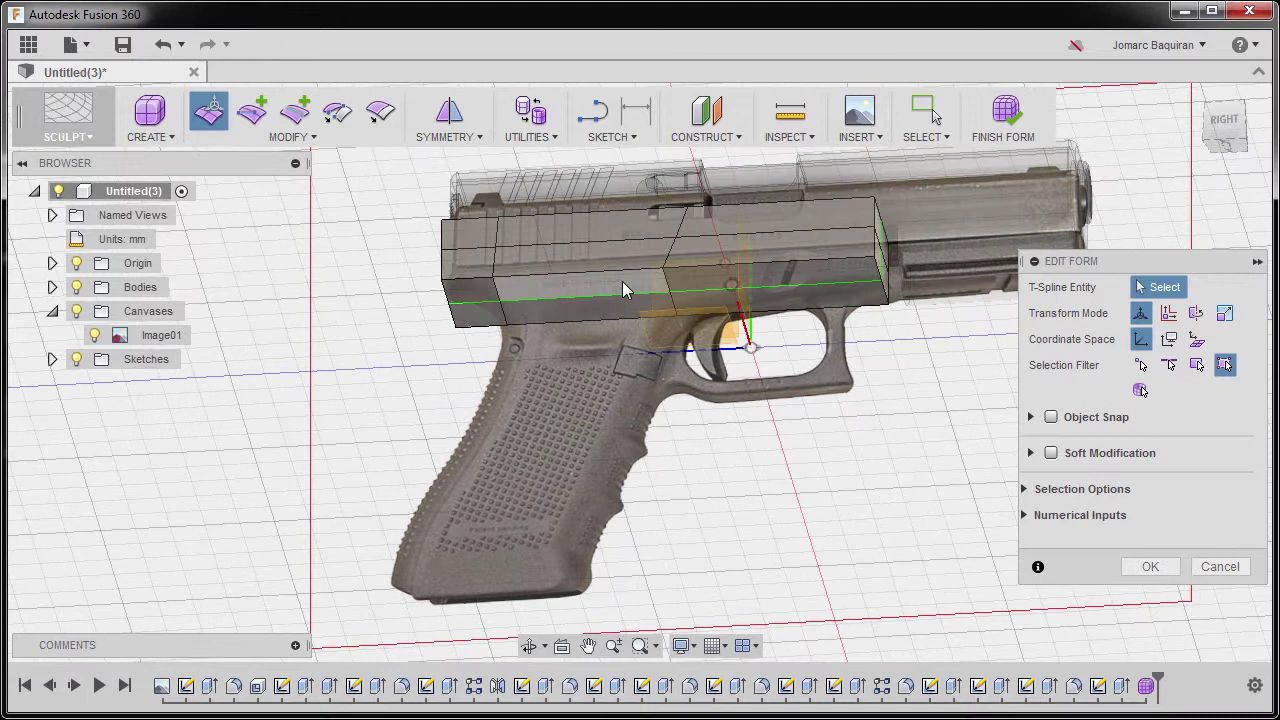
left_click(622, 281)
left_click(616, 304, "ctrl")
left_click(1225, 119)
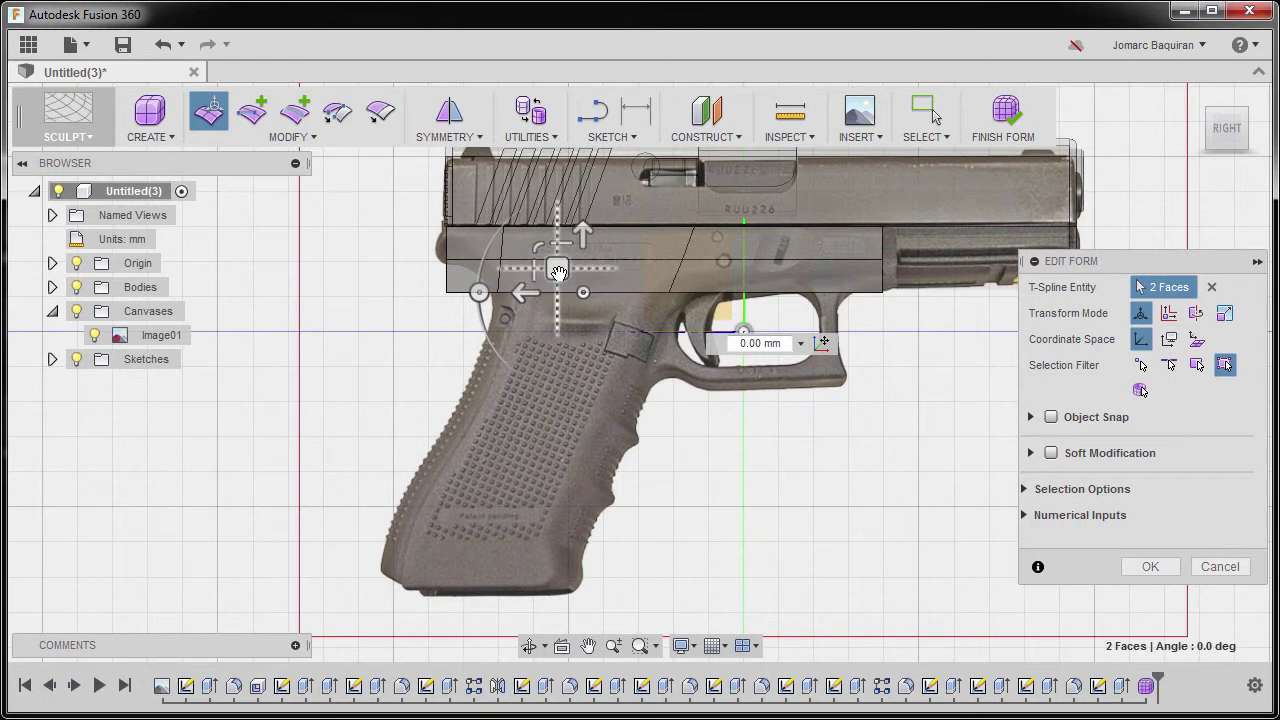
left_click_drag(558, 272, 437, 574)
left_click(681, 545)
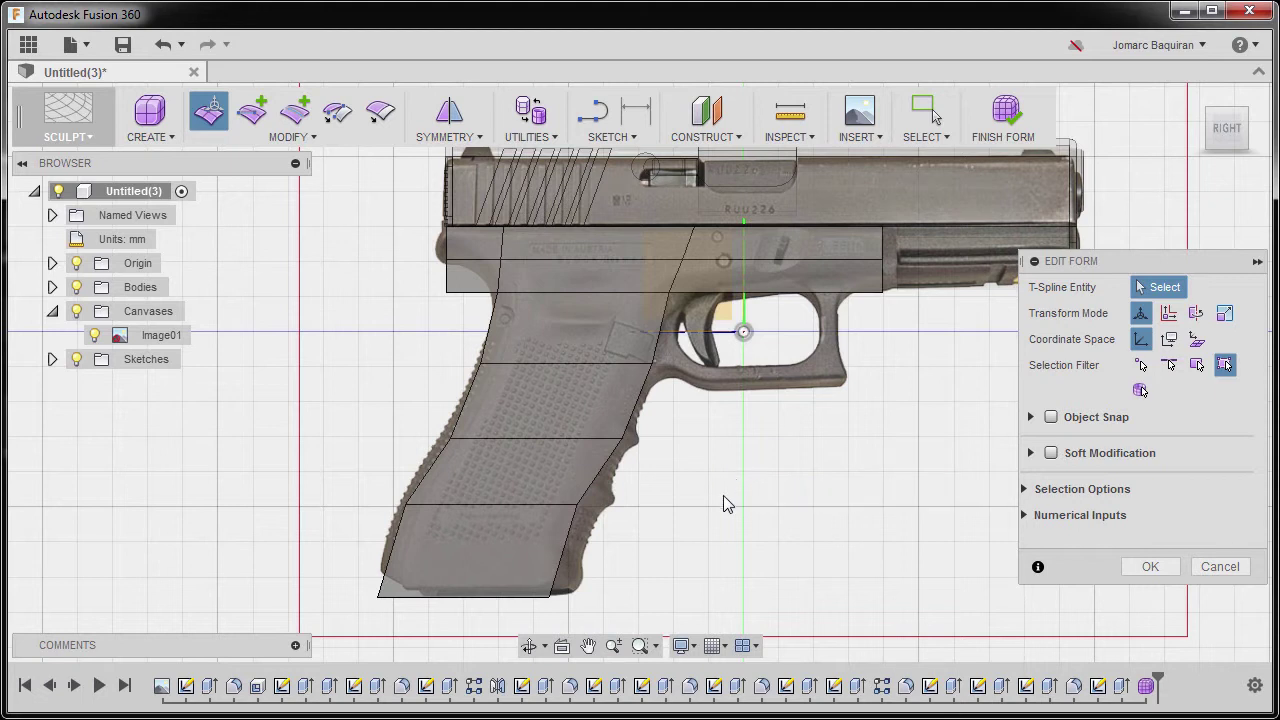
Step: Shift the back edges of the three loops across the grip outward to match the backstrap, the uppermost by about 1 mm
scroll(680, 390, "up", 5)
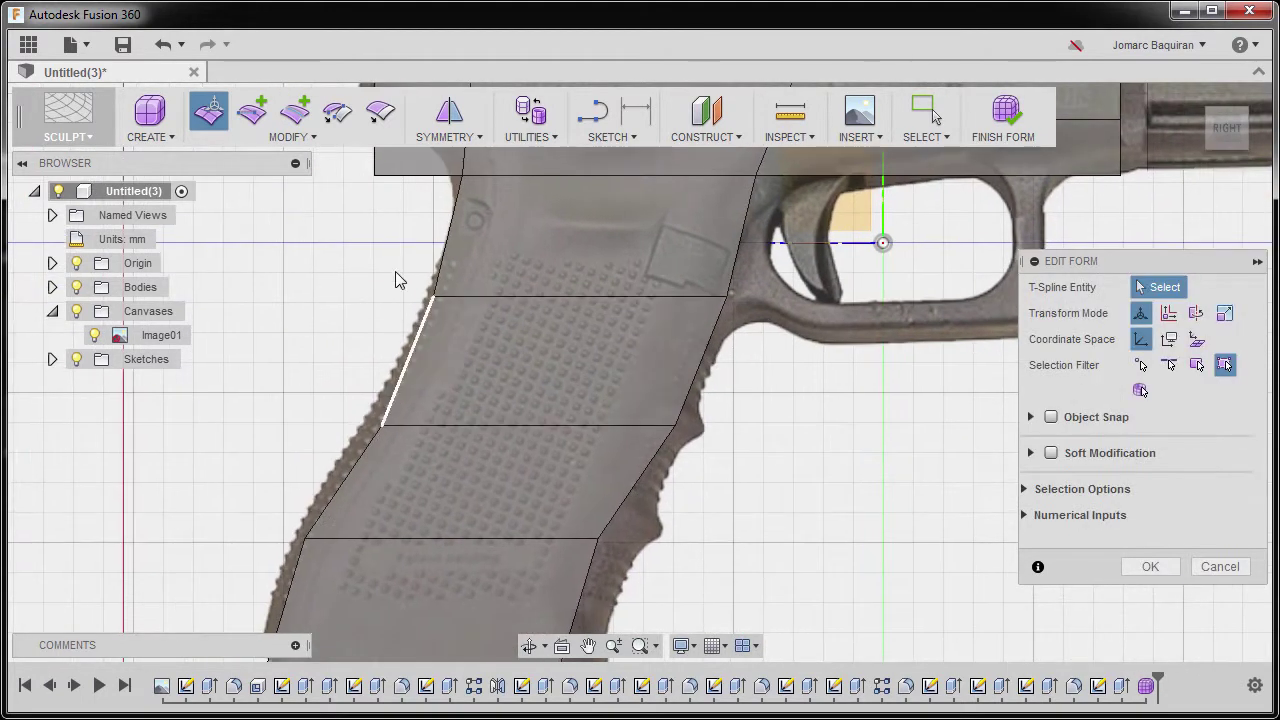
left_click_drag(436, 307, 470, 319)
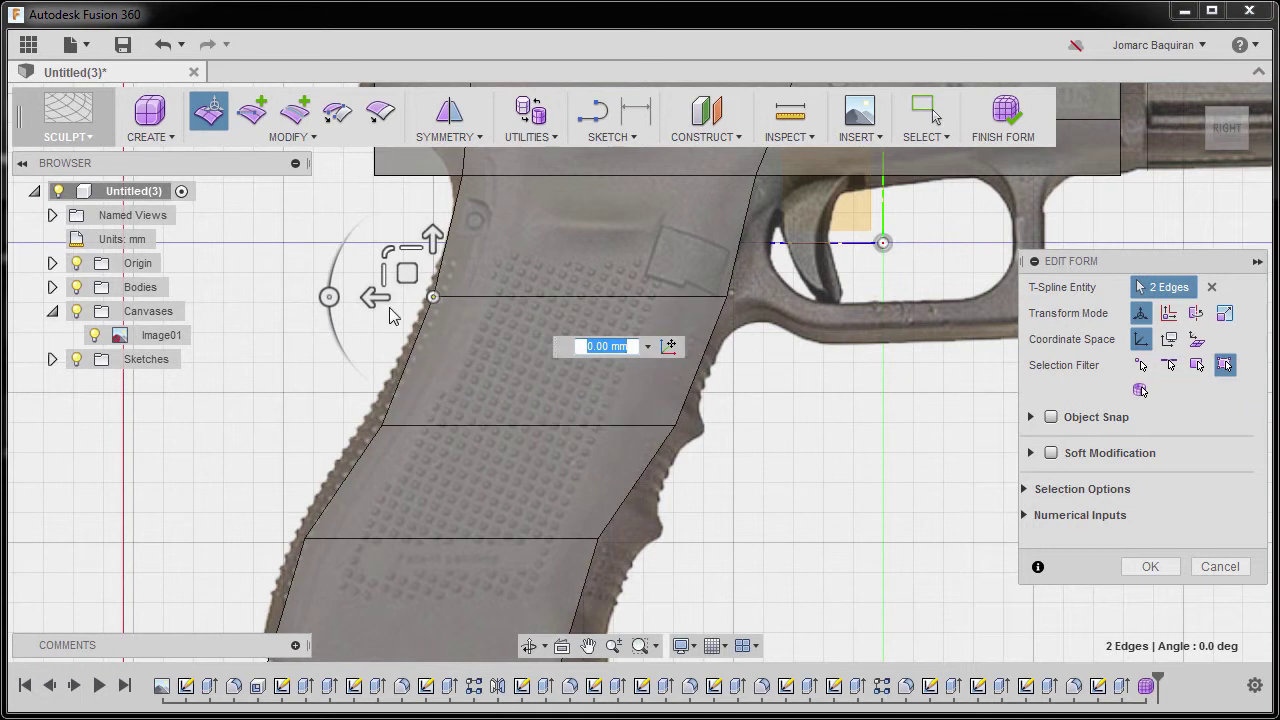
left_click_drag(372, 297, 366, 297)
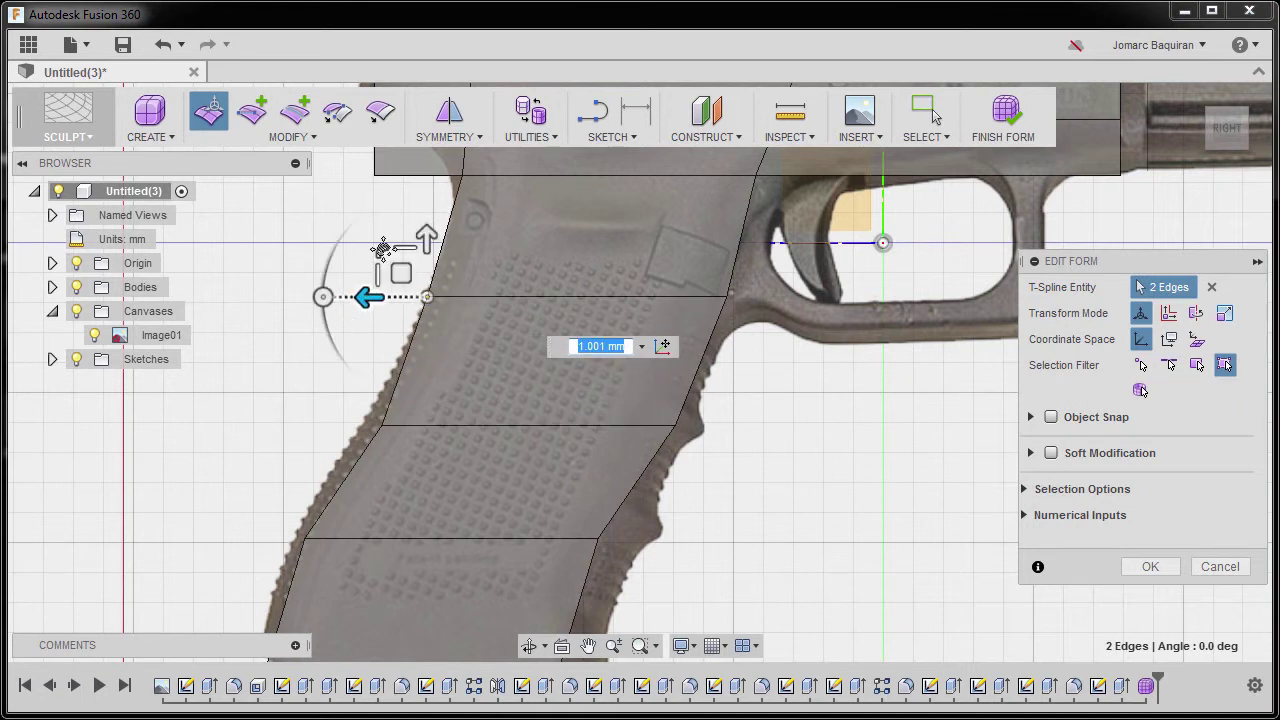
middle_click_drag(343, 427, 384, 352)
left_click(430, 352)
left_click_drag(372, 350, 351, 349)
middle_click_drag(323, 314, 358, 256)
left_click_drag(309, 375, 422, 422)
left_click(405, 407)
left_click_drag(322, 405, 300, 405)
Step: Move the front edges of the lowest grip loop and of the grip base toward the muzzle to follow the front strap
middle_click_drag(653, 417, 561, 435)
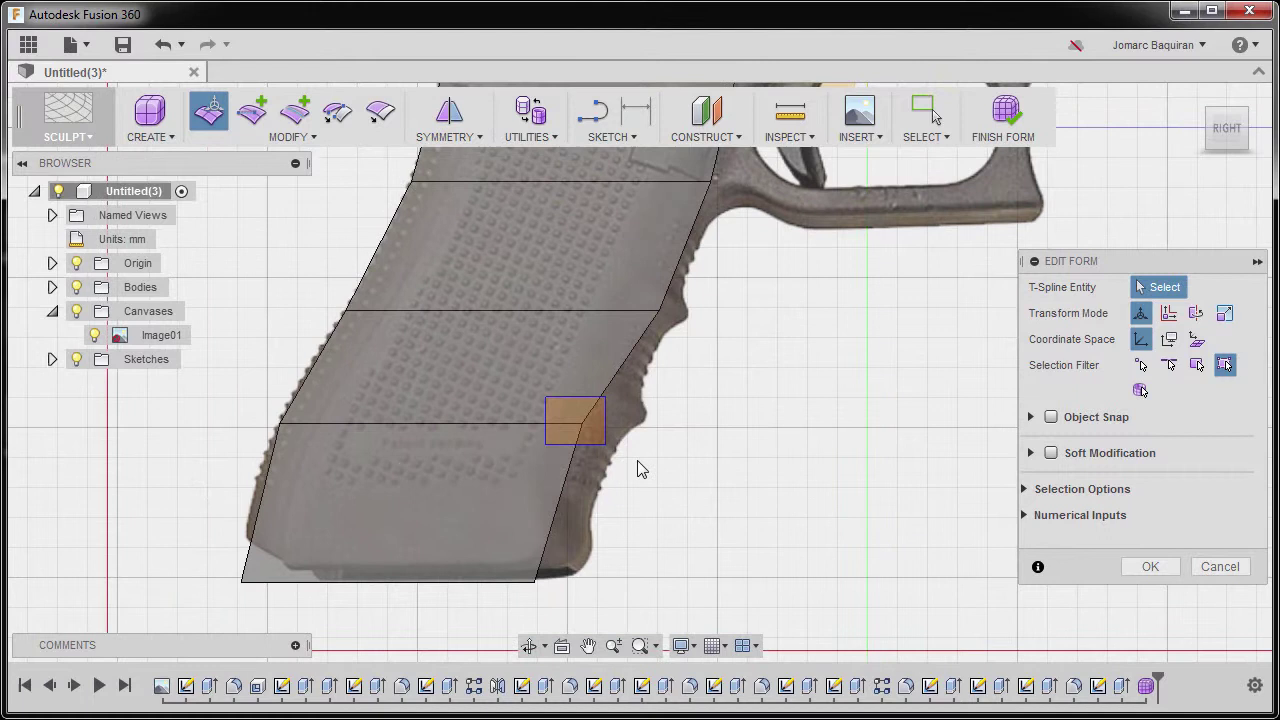
left_click(580, 426)
left_click_drag(523, 423, 562, 426)
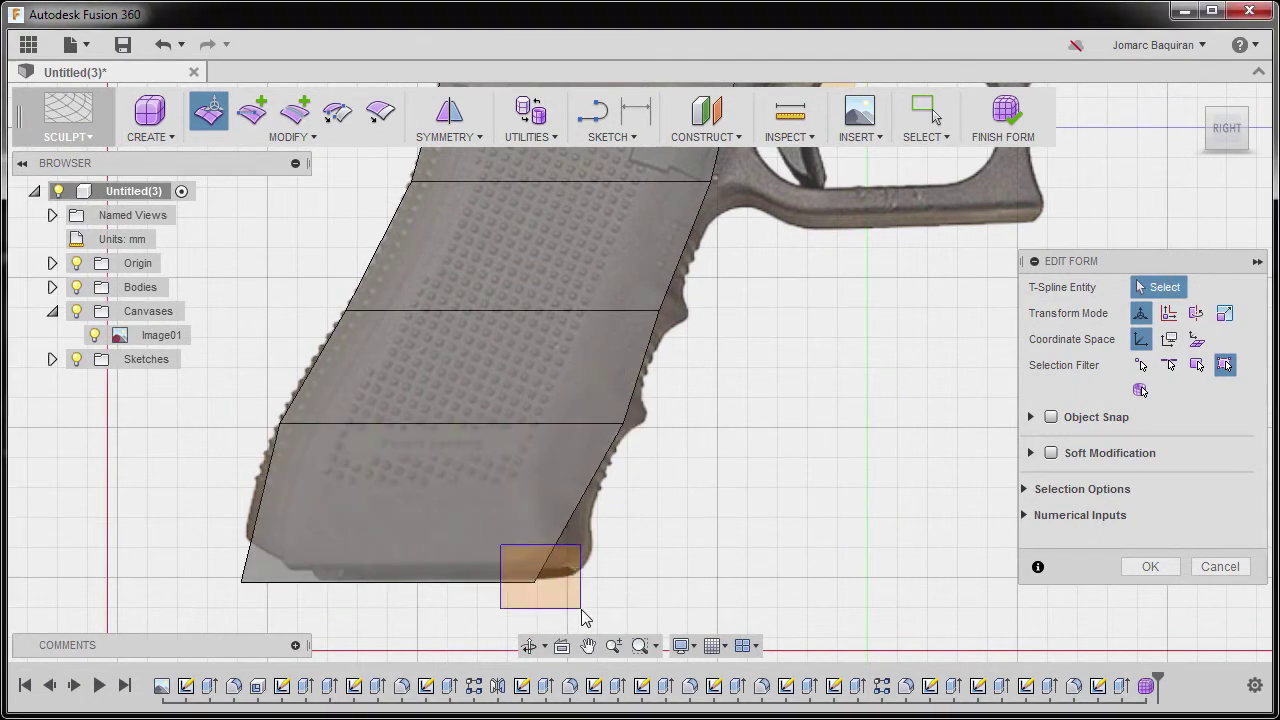
left_click(490, 582)
mouse_move(490, 582)
left_mouse_down()
mouse_move(471, 583)
mouse_move(494, 581)
left_mouse_up()
left_click(750, 472)
Step: Move the front edges at the grip's top about 1.3 mm and the mid-height vertices above them about 0.5 mm toward the muzzle
middle_click_drag(750, 472, 729, 516)
mouse_move(612, 342)
left_mouse_down()
mouse_move(698, 387)
mouse_move(590, 354)
mouse_move(620, 354)
left_mouse_up()
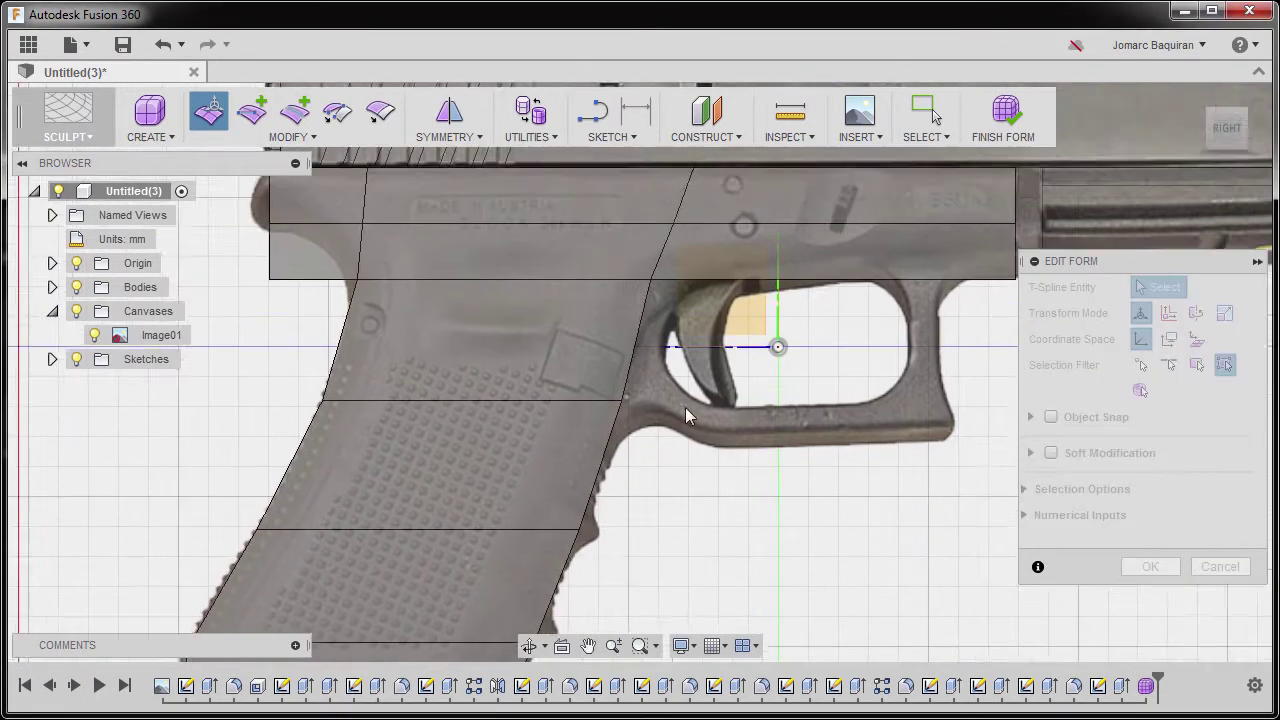
double_click(627, 364)
left_click_drag(585, 353, 595, 353)
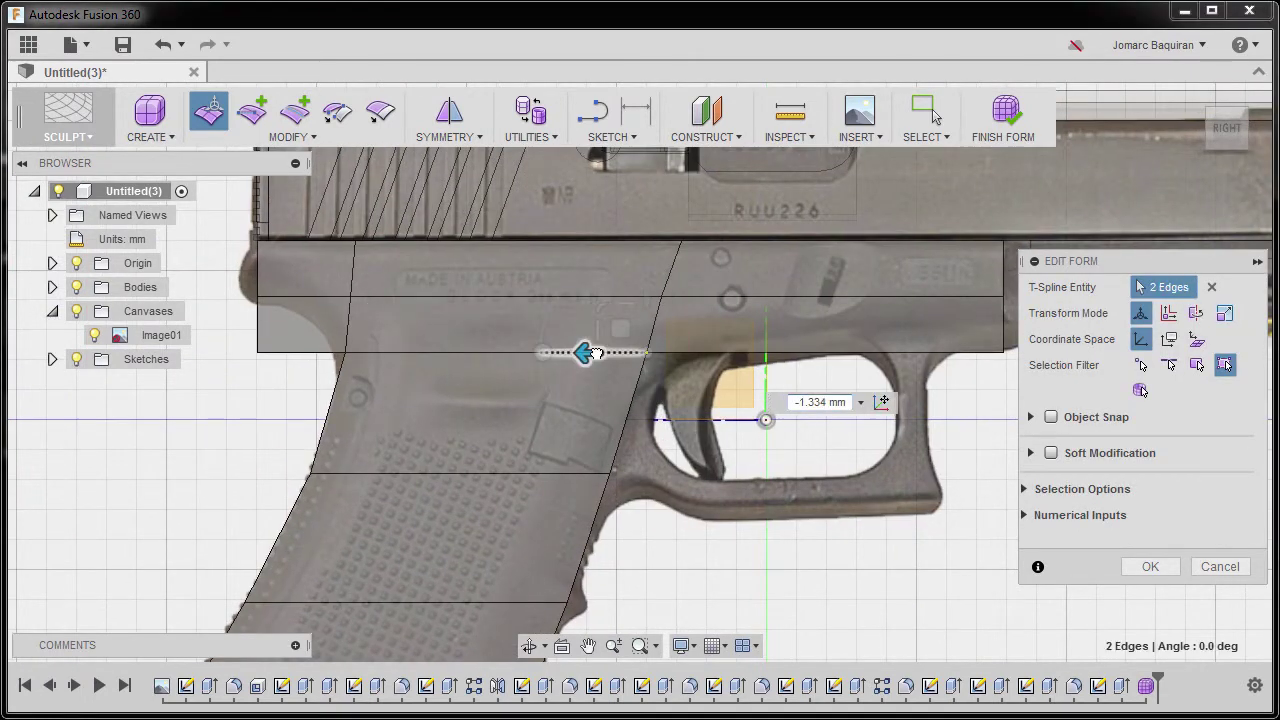
left_click(700, 311)
scroll(702, 311, "up", 3)
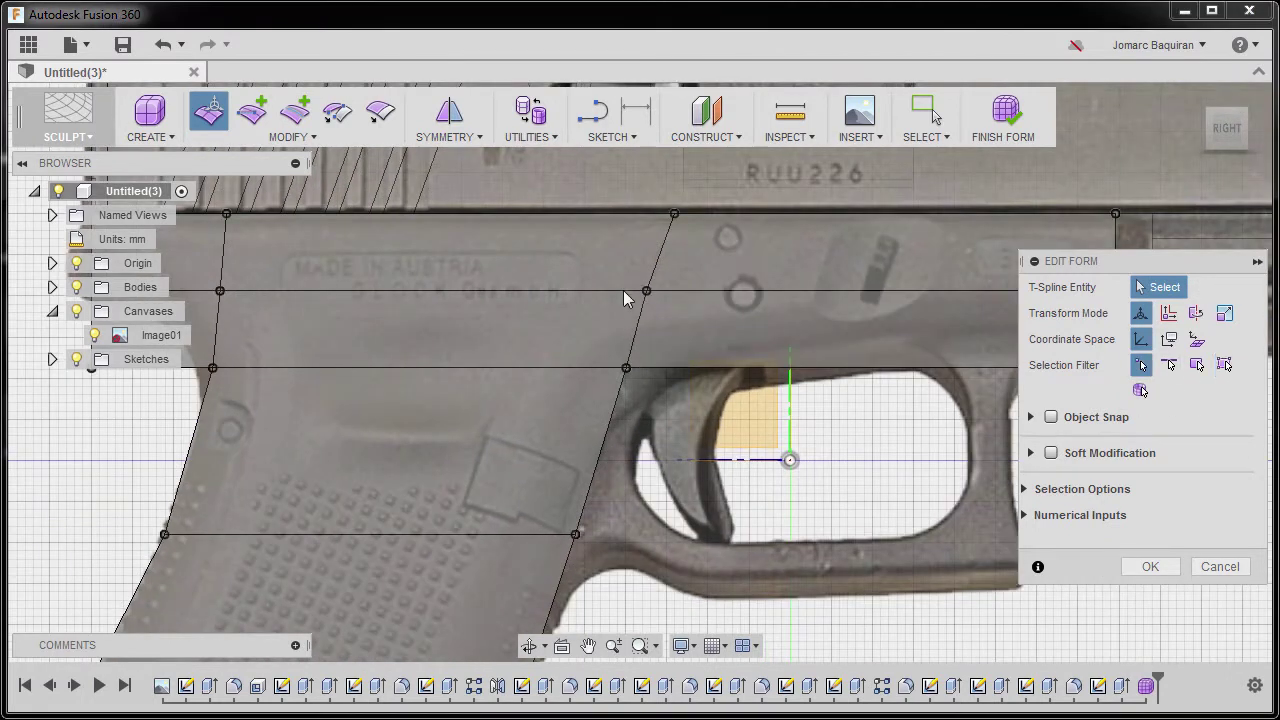
left_click_drag(584, 256, 728, 336)
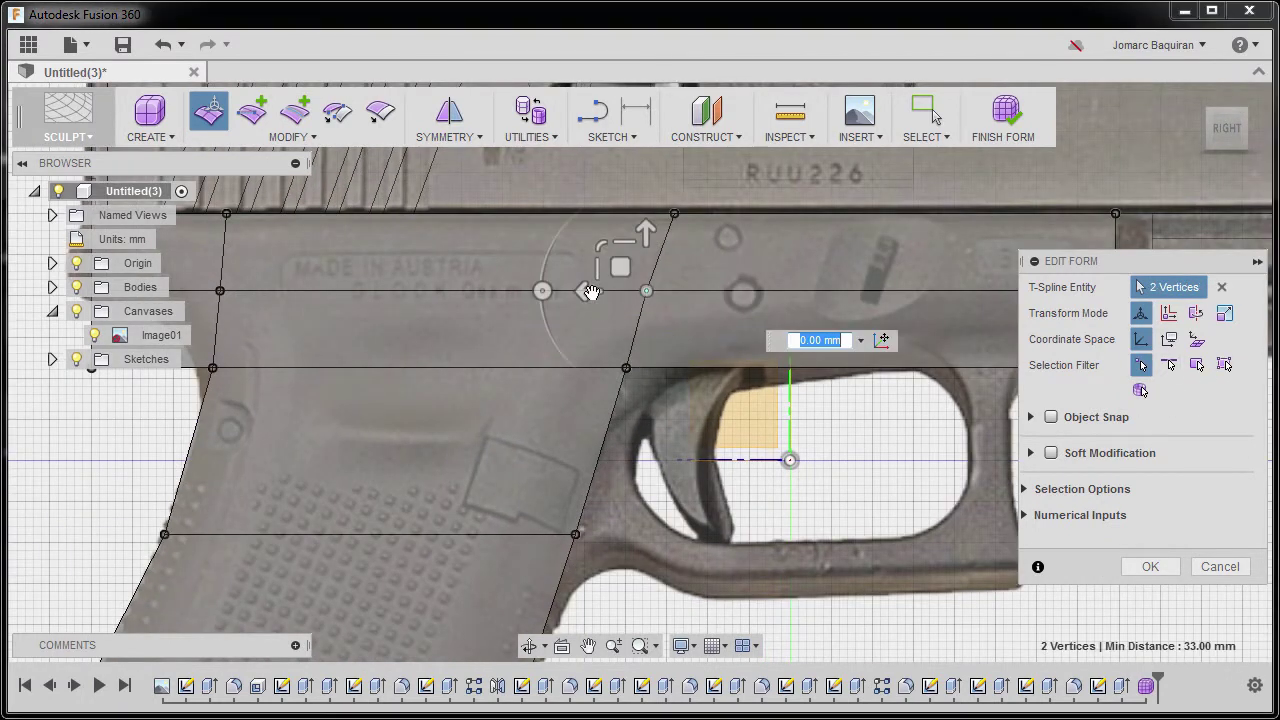
left_click_drag(593, 289, 589, 290)
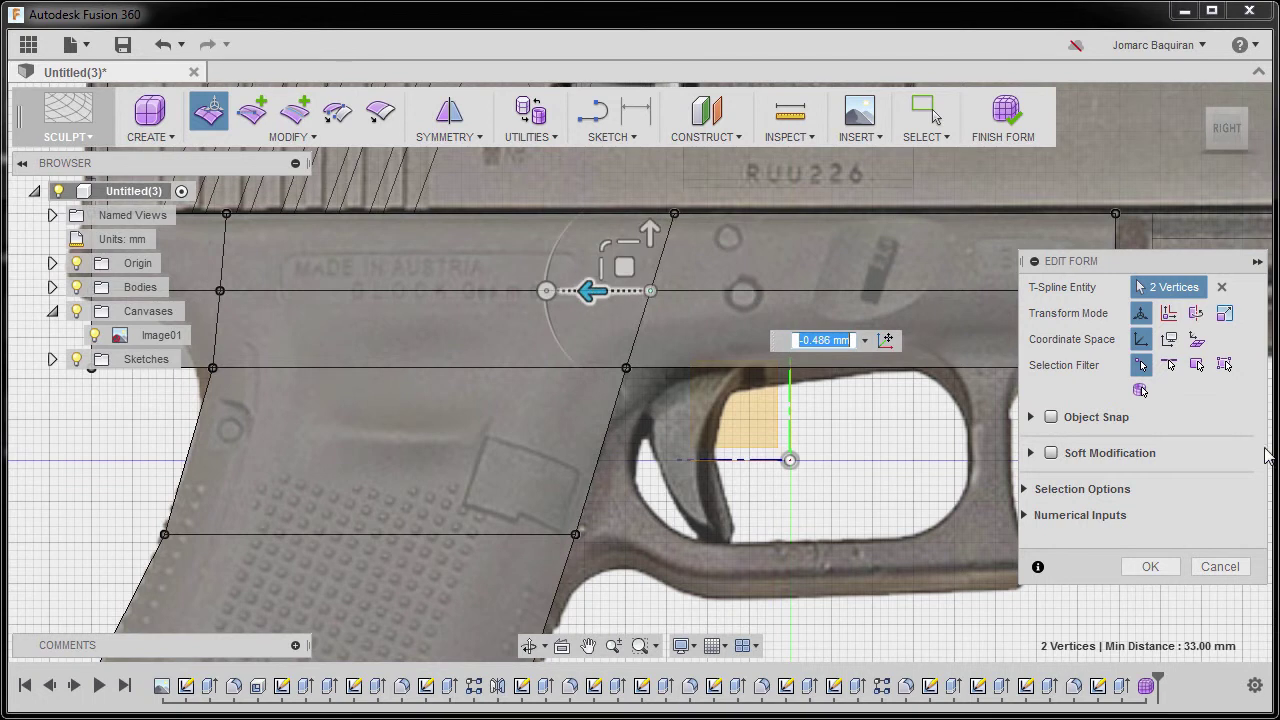
Step: Allow all entity types and move the top edges of the frame's rear loop about 2.65 mm toward the muzzle
left_click(1226, 365)
scroll(698, 379, "down", 2)
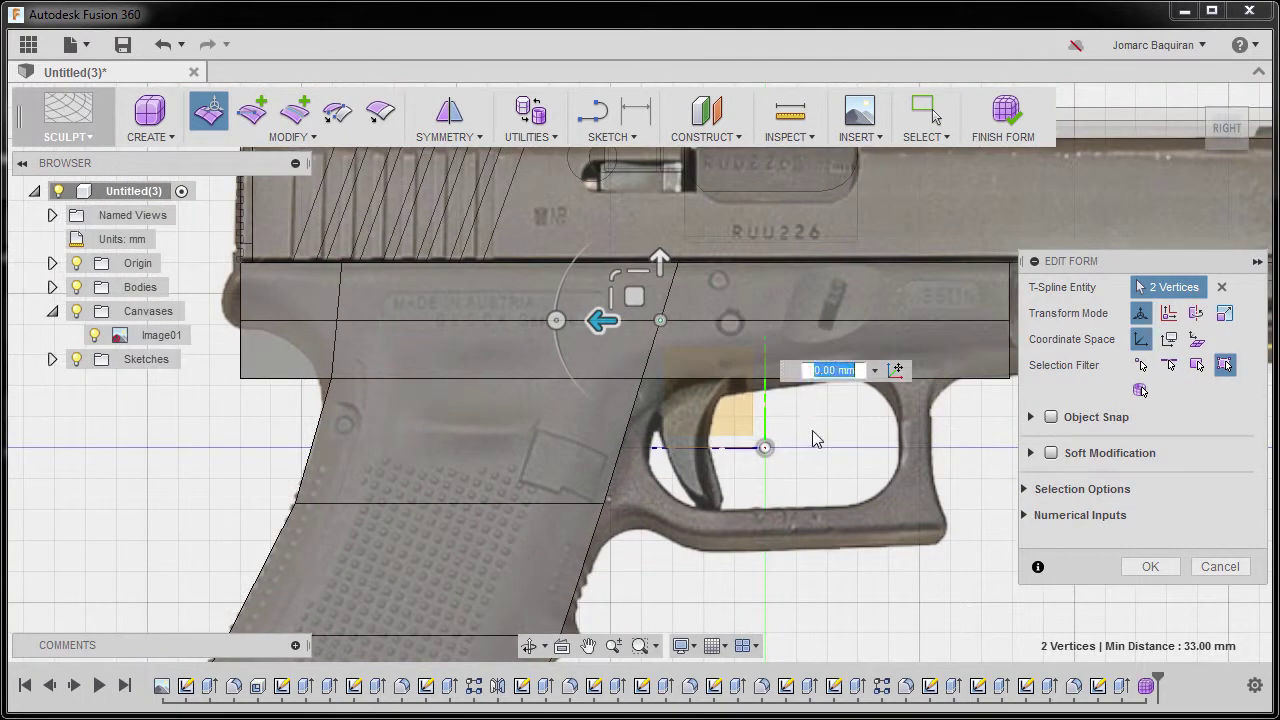
middle_click_drag(362, 336, 425, 355)
scroll(425, 355, "up", 2)
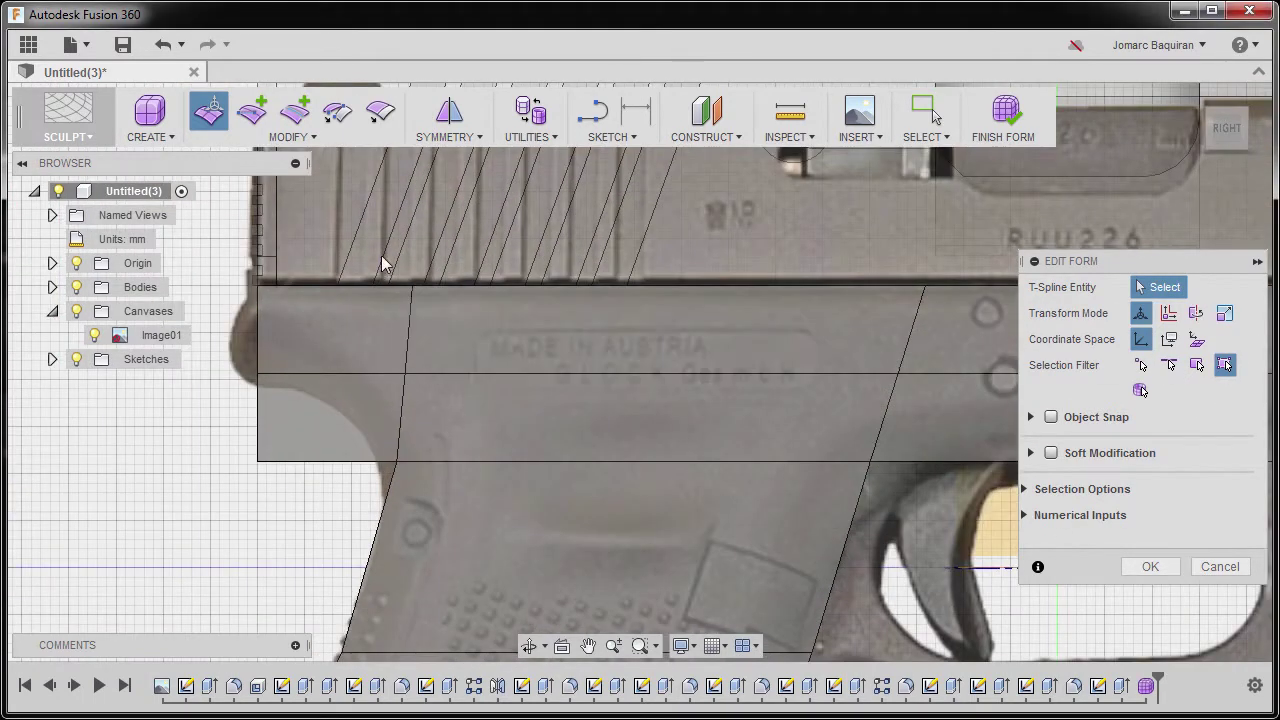
left_click_drag(476, 328, 474, 326)
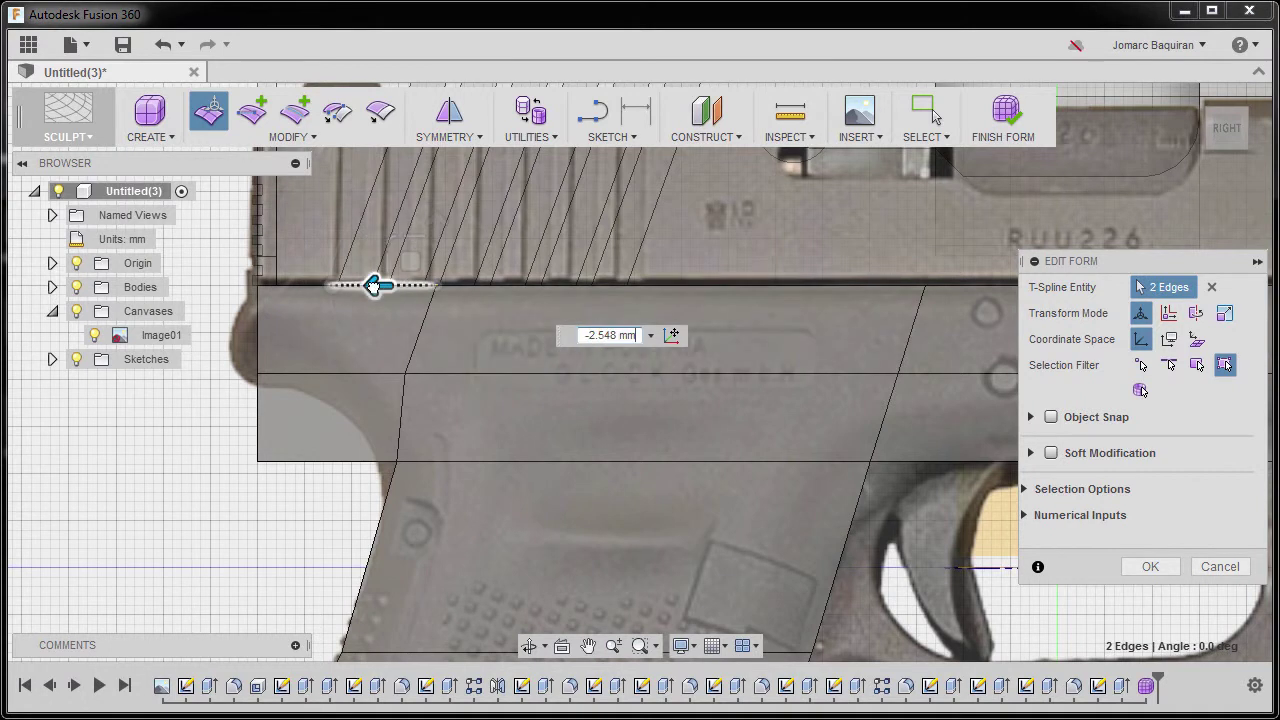
left_click_drag(372, 286, 371, 286)
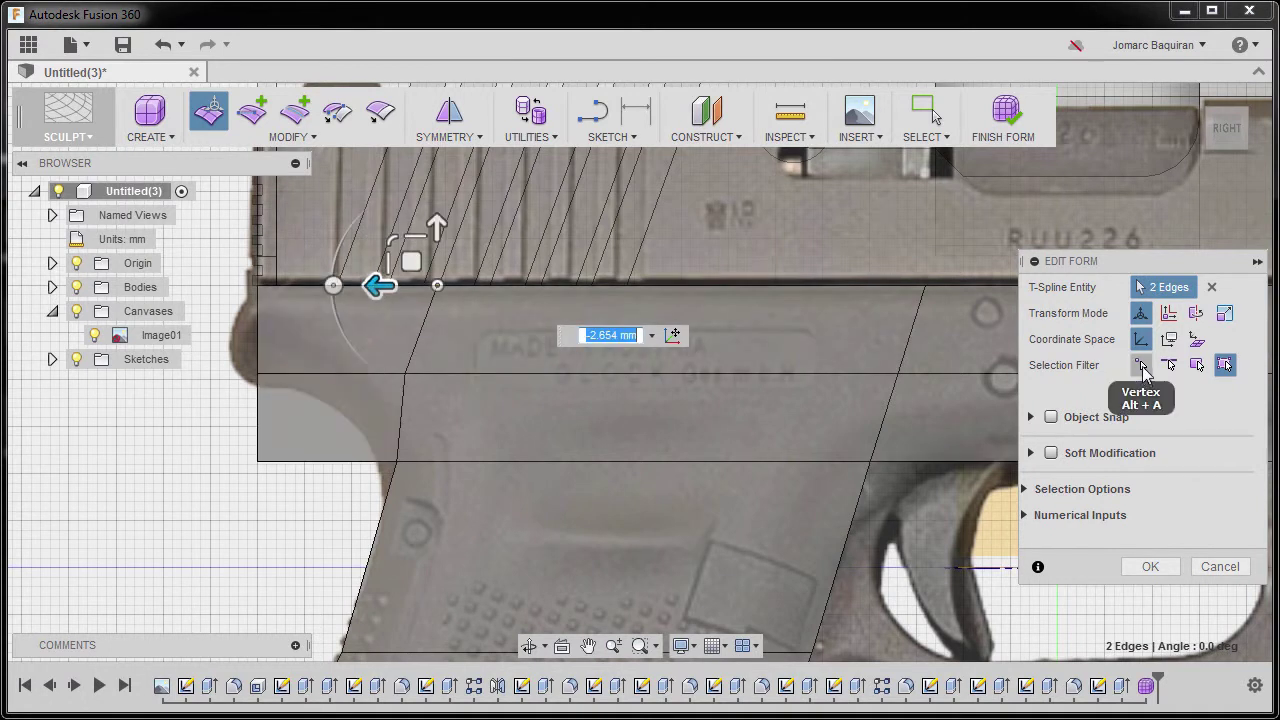
Step: Restrict the selection to vertices and move the rear loop's mid-height vertices about 1.9 mm toward the muzzle
left_click(1141, 367)
left_click_drag(368, 353, 470, 408)
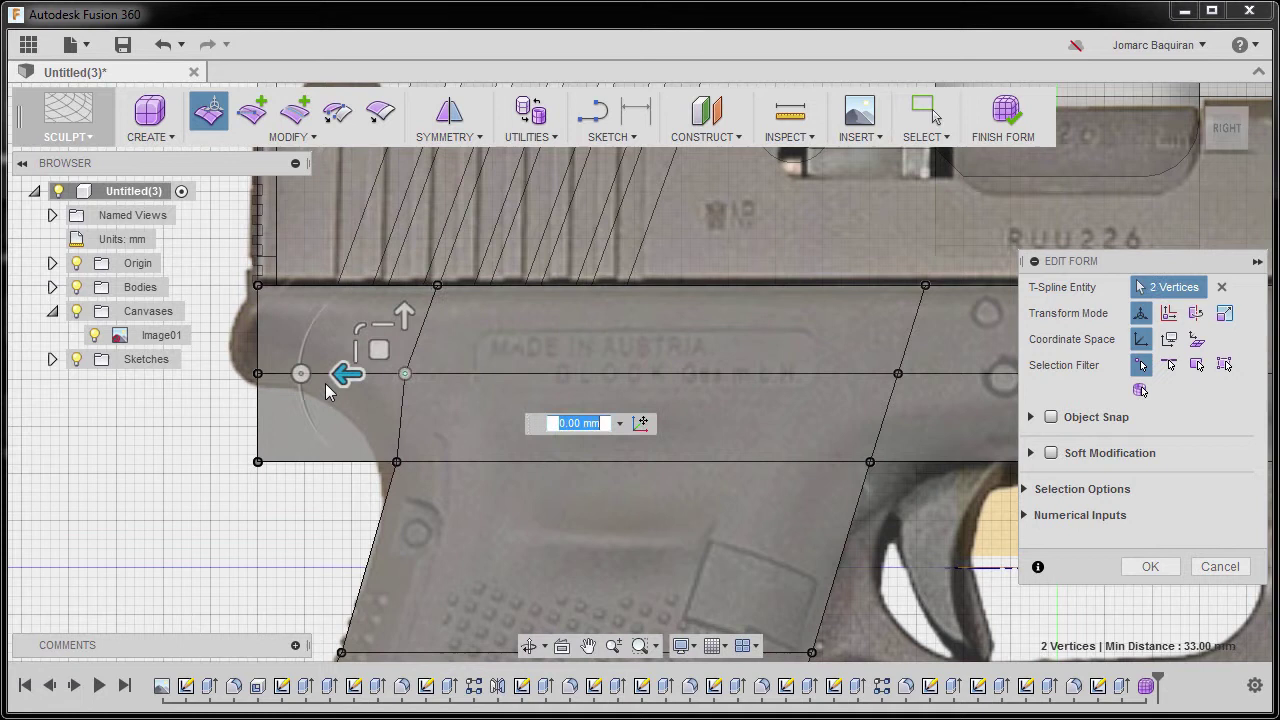
mouse_move(341, 374)
left_mouse_down()
mouse_move(375, 373)
mouse_move(364, 373)
left_mouse_up()
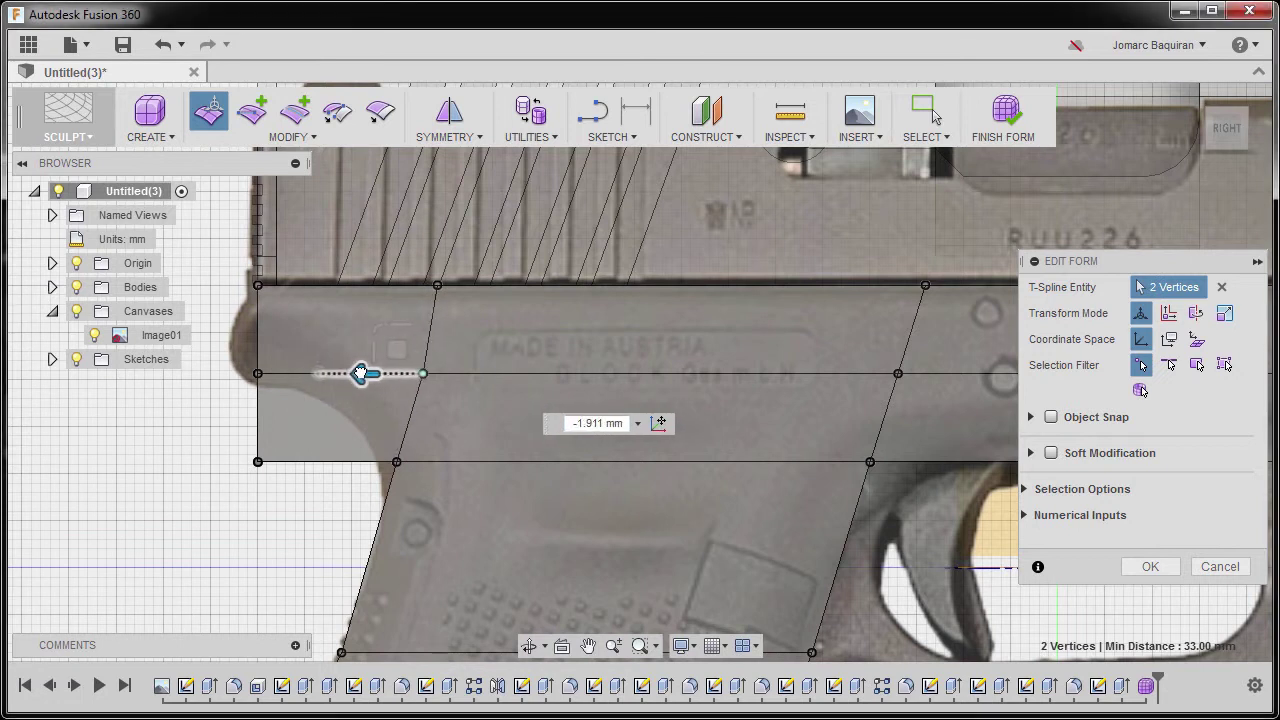
scroll(500, 399, "down", 4)
middle_click_drag(500, 399, 429, 325)
left_click(793, 520)
scroll(793, 520, "down", 1)
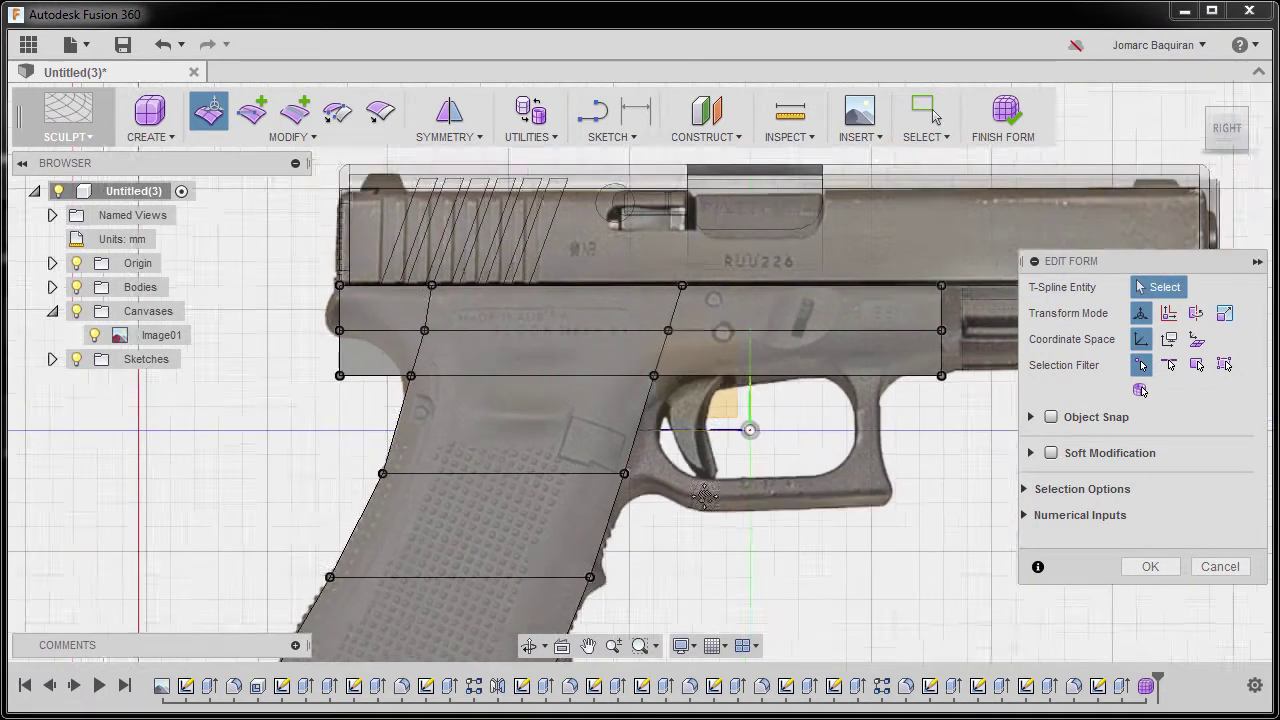
scroll(704, 493, "down", 2)
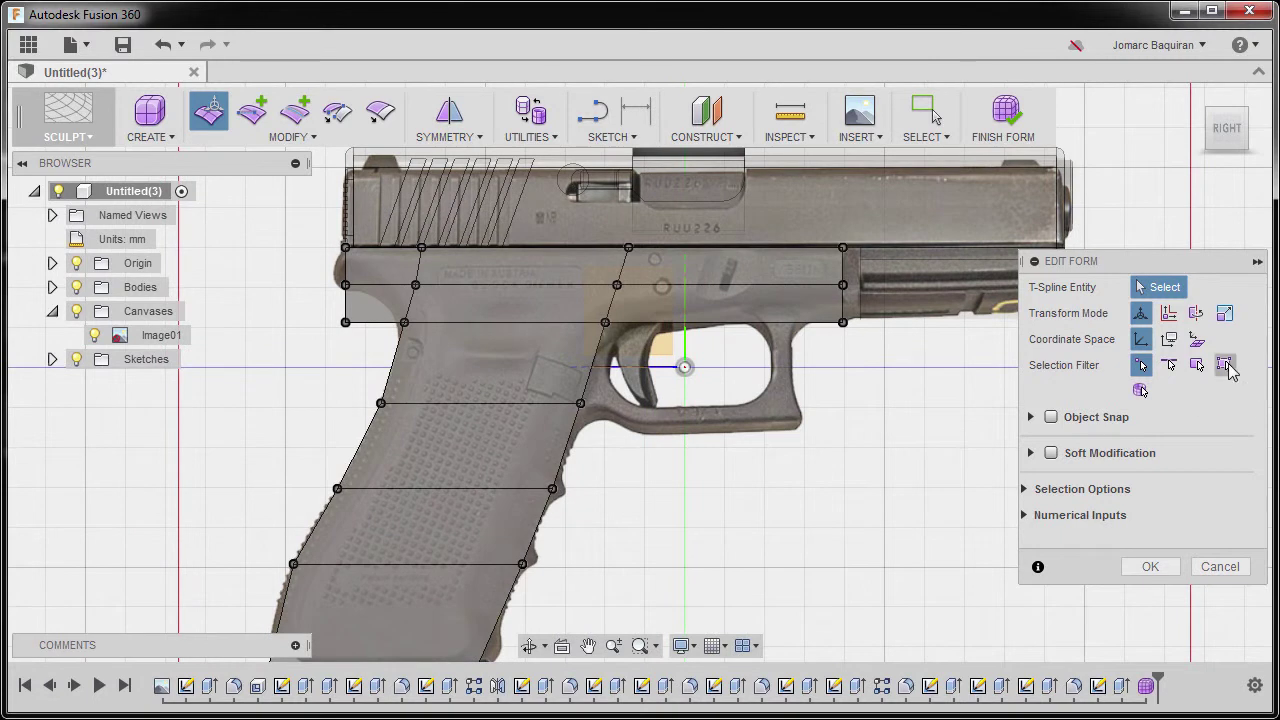
Step: Allow all entity types, preview the form in smooth display against the reference image, and return to box display
left_click(1226, 366)
scroll(854, 452, "down", 2)
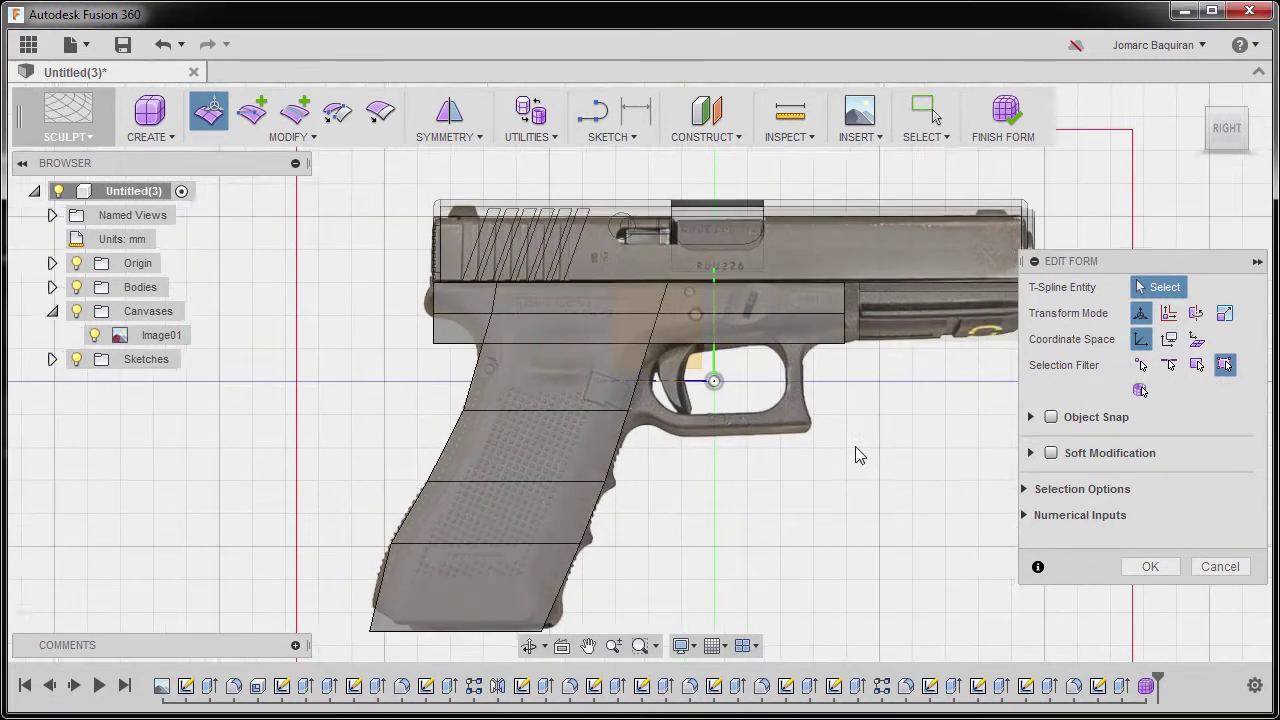
key("alt+3")
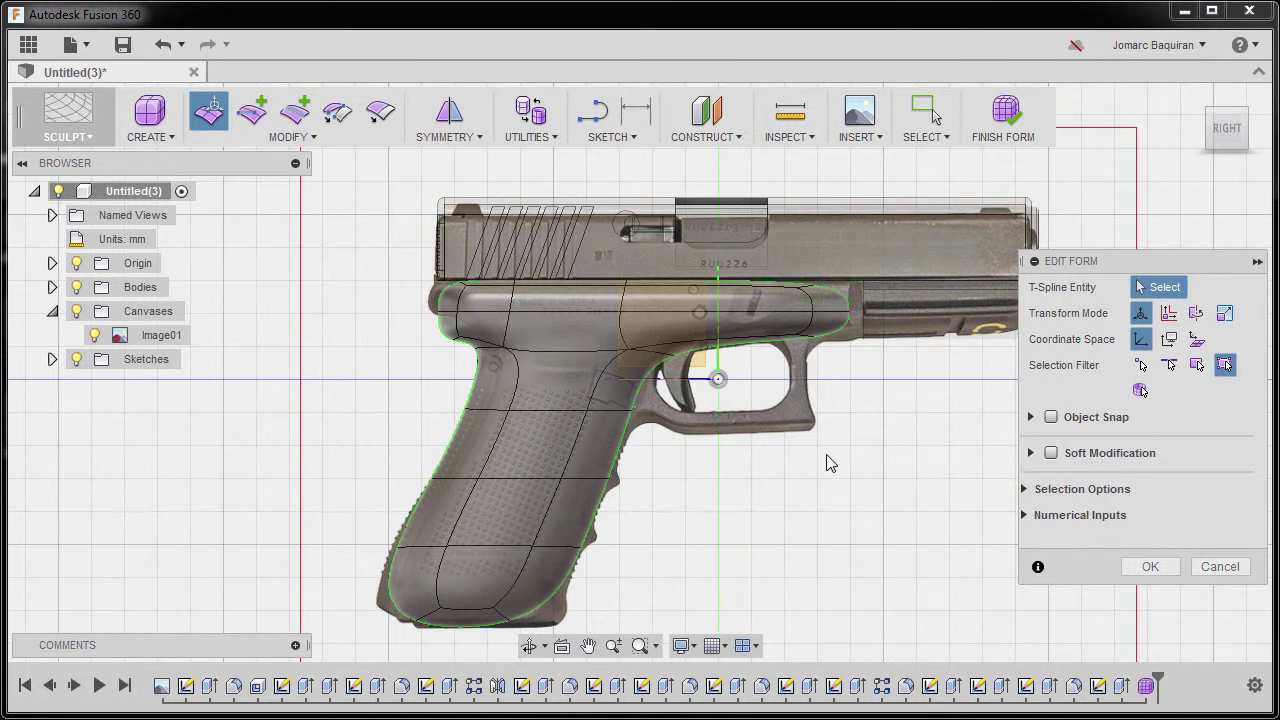
key("ctrl+z")
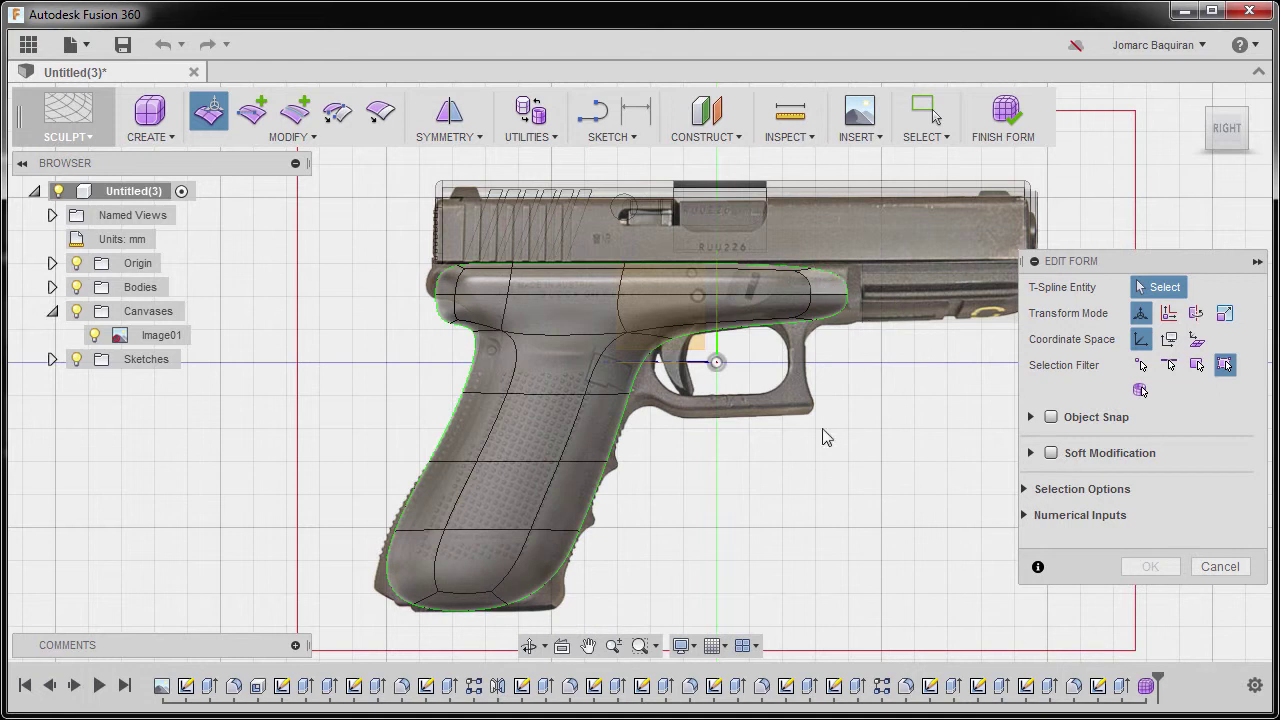
scroll(743, 523, "down", 3)
scroll(543, 551, "up", 6)
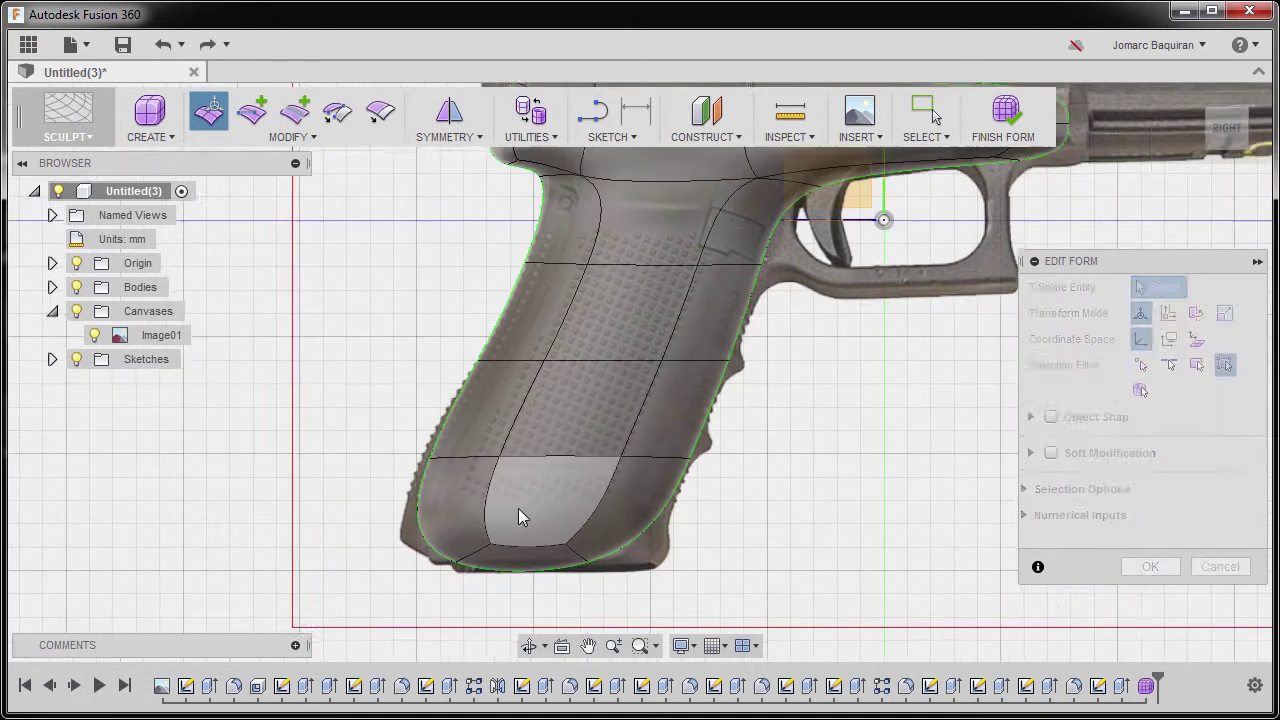
key("alt+1")
scroll(537, 425, "up", 3)
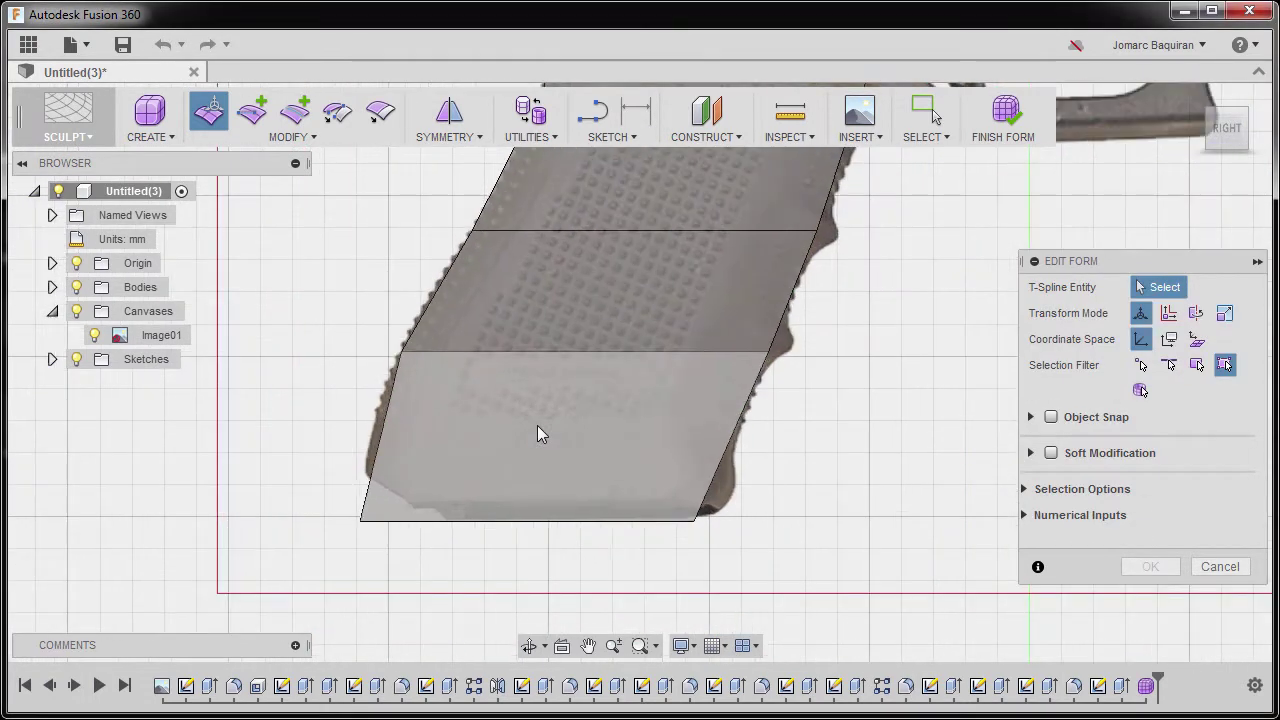
Step: Restrict the selection to edges and insert an edge loop below the grip's lowest intermediate loop at insert location -0.5
double_click(678, 353)
left_click(856, 463)
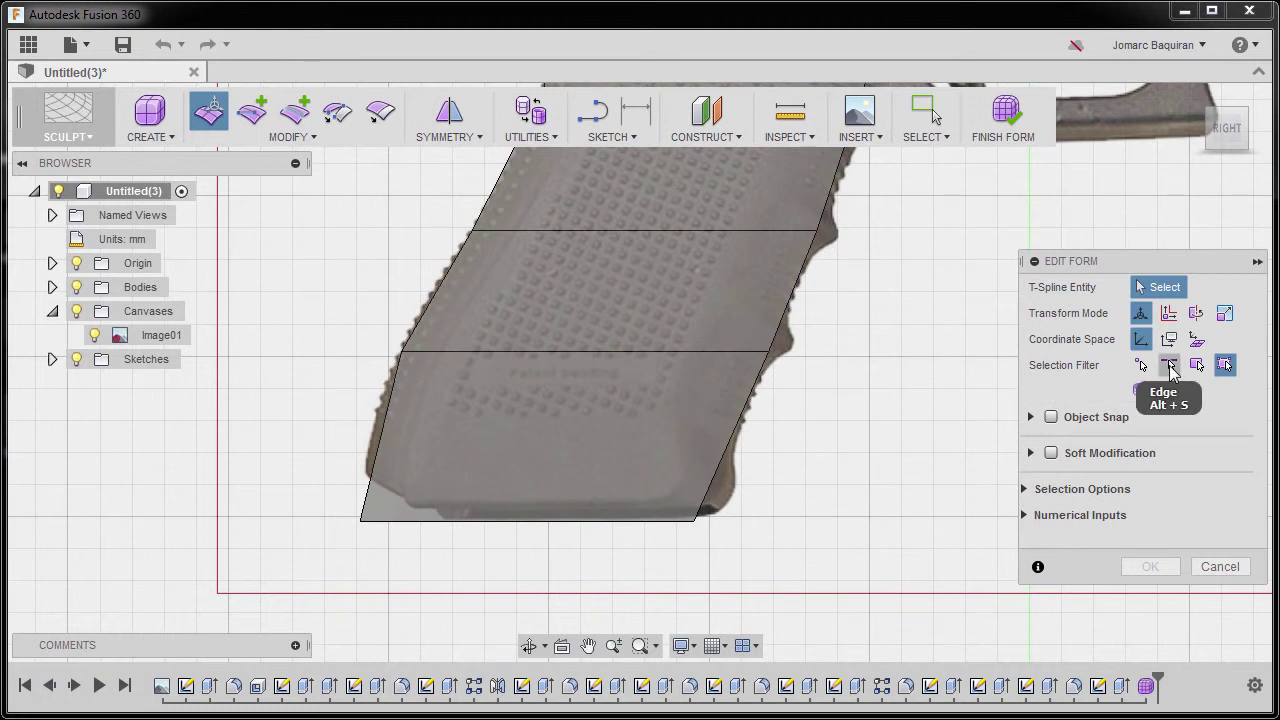
left_click(1169, 365)
double_click(738, 351)
middle_click_drag(746, 416, 997, 555, "shift")
left_click(1156, 570)
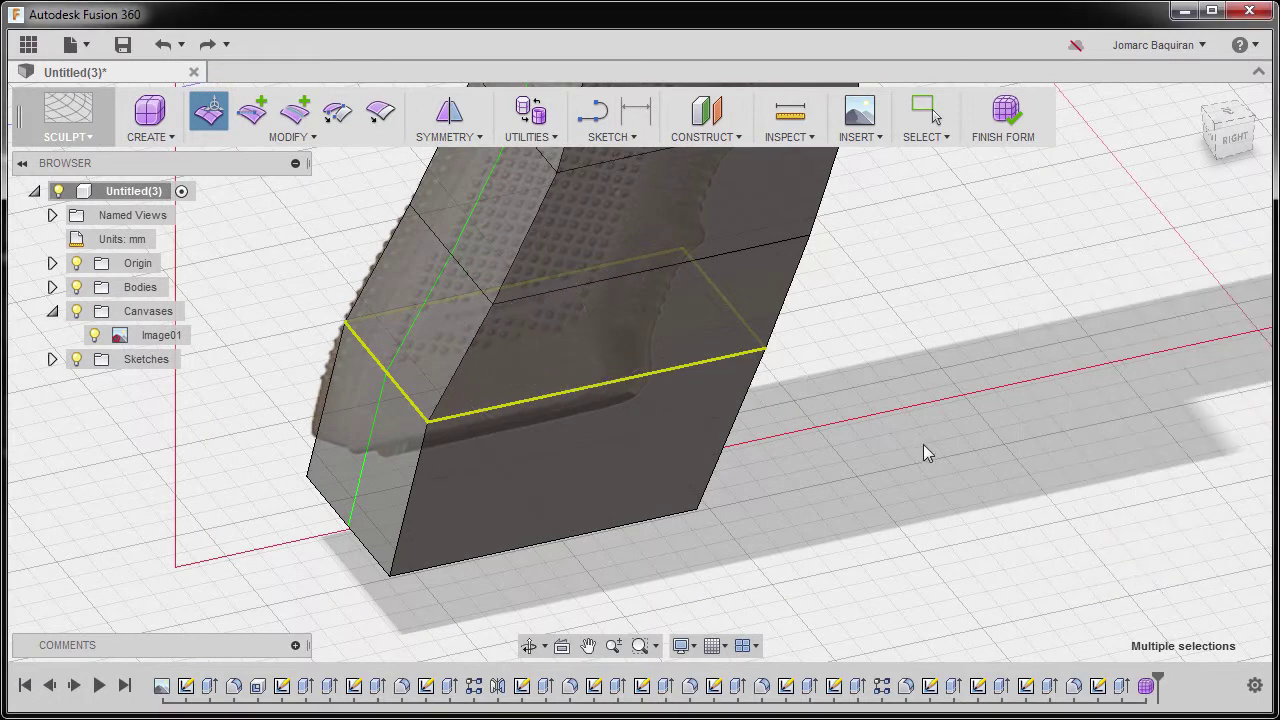
right_click(903, 409)
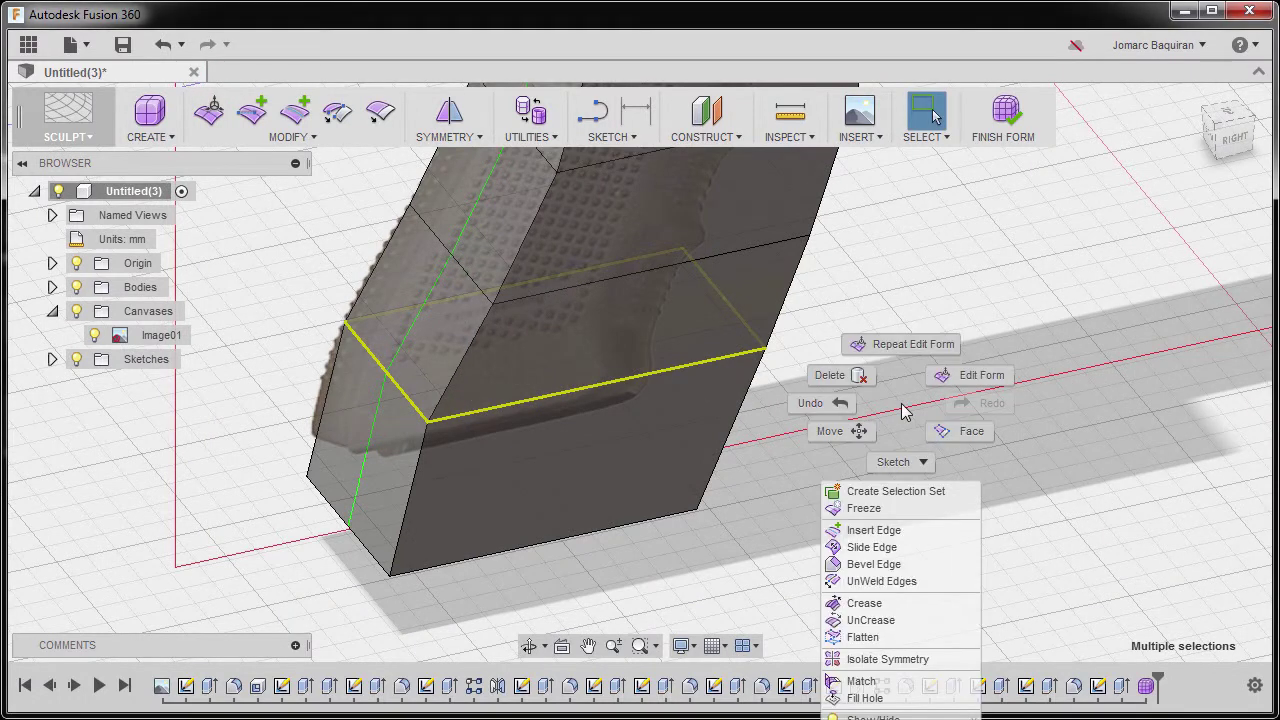
left_click(885, 531)
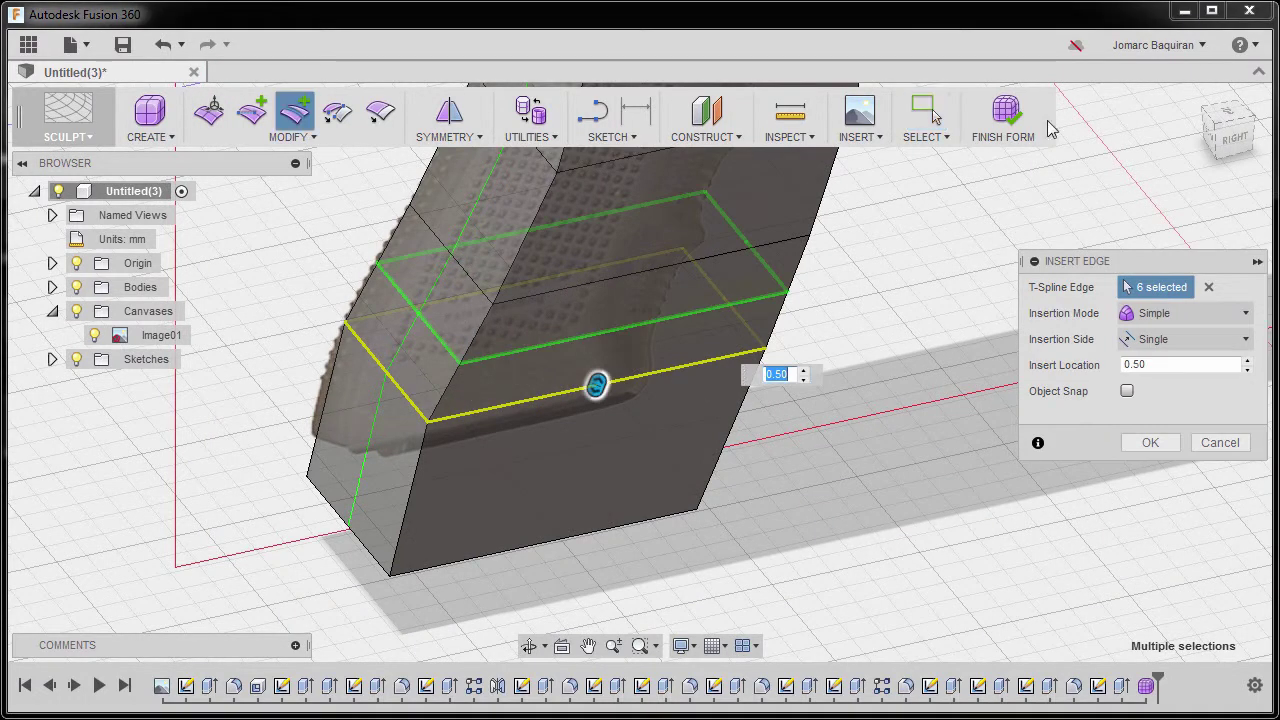
left_click(1234, 141)
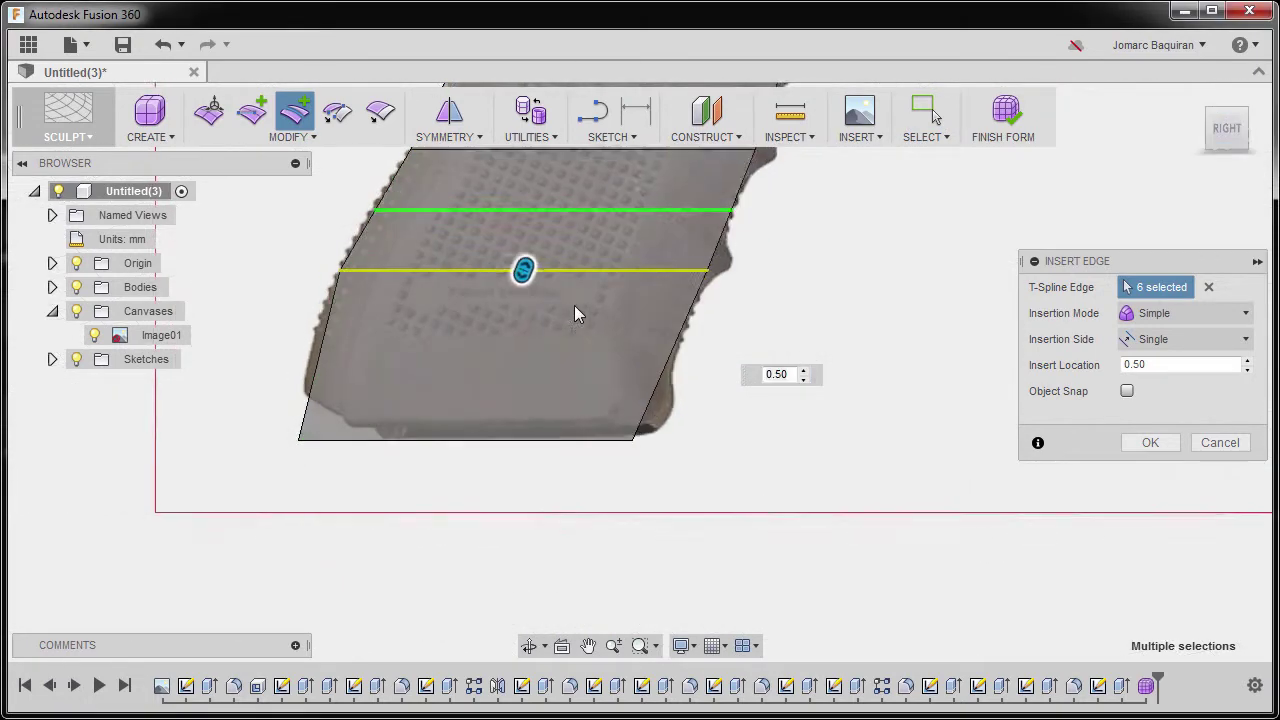
left_click_drag(583, 304, 502, 456)
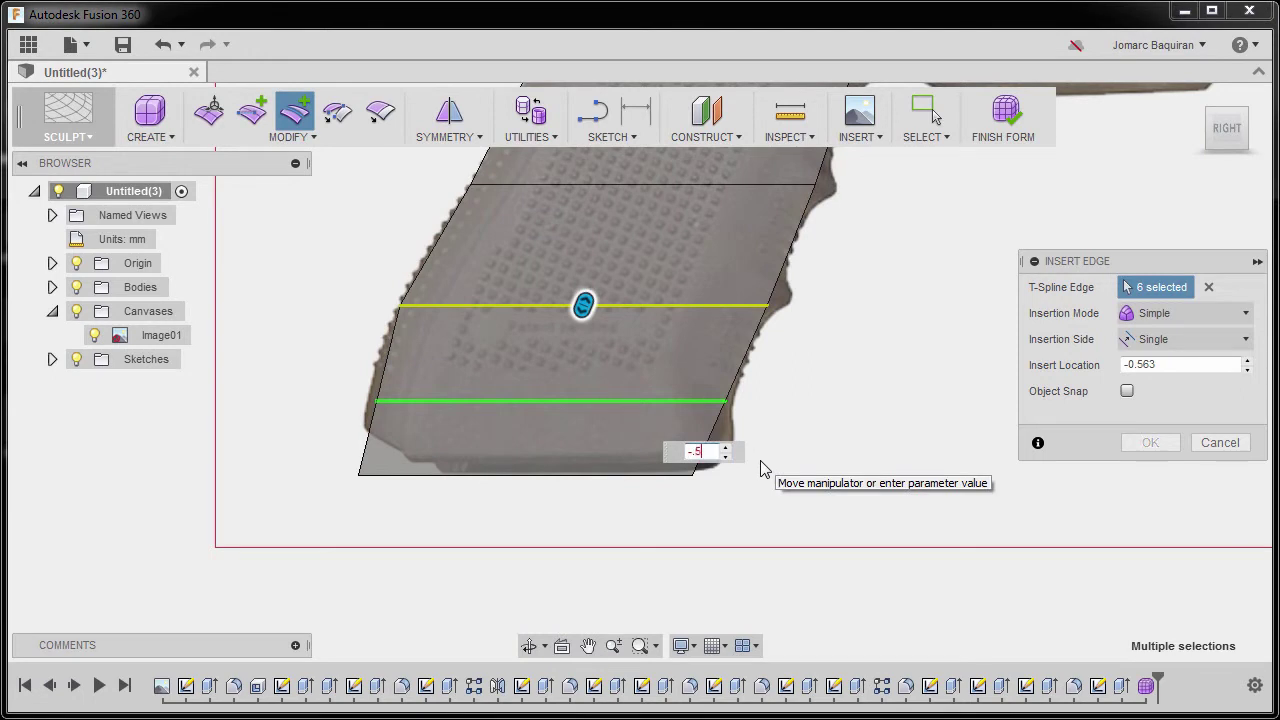
key("Return")
key("Return")
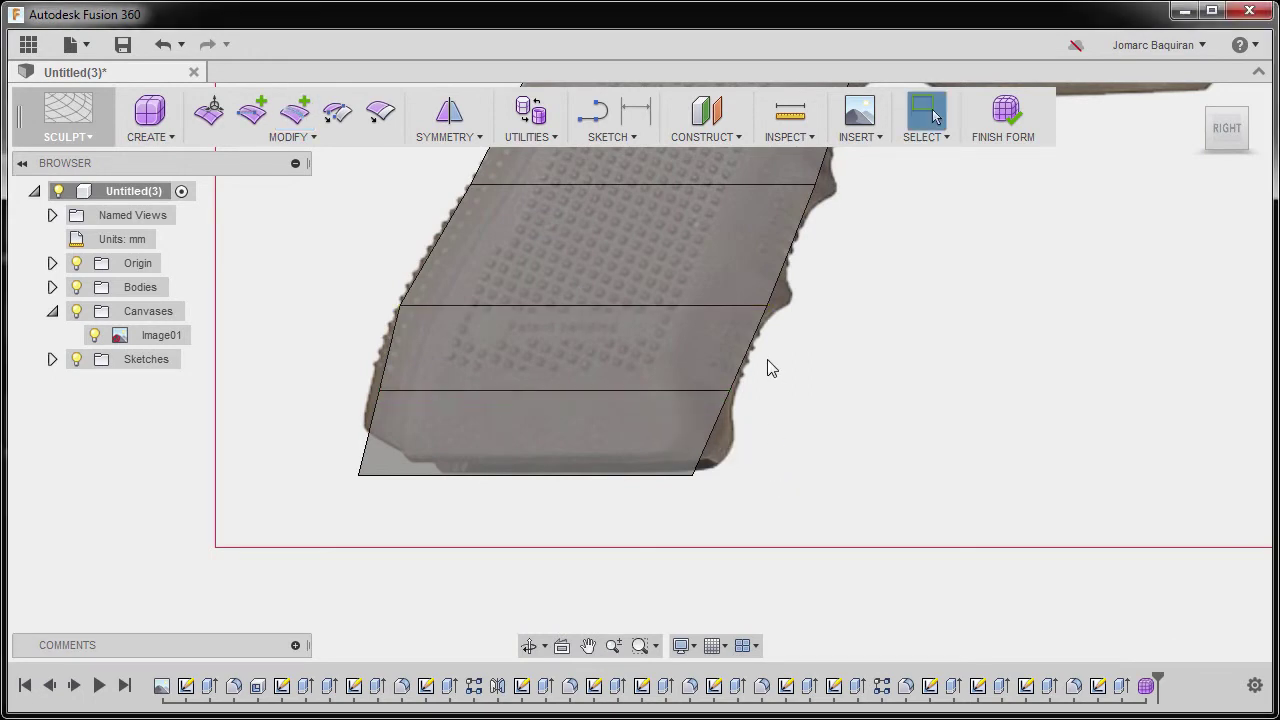
Step: Preview the grip and frame in smooth display against the reference image, and return to box display
scroll(780, 376, "down", 3)
key("alt+3")
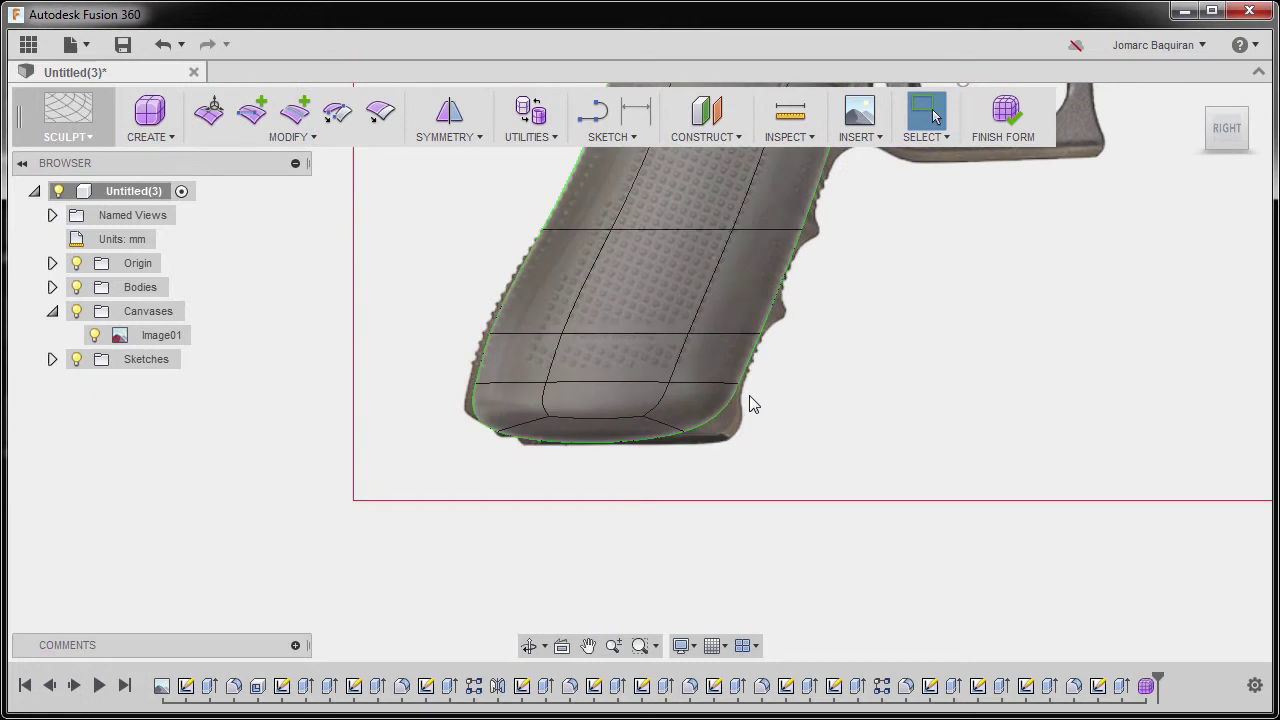
middle_click_drag(846, 216, 737, 411)
scroll(766, 389, "down", 1)
scroll(709, 481, "up", 1)
mouse_move(709, 481)
middle_mouse_down()
mouse_move(712, 498)
mouse_move(688, 480)
middle_mouse_up()
key("alt+1")
Step: Restrict the selection to vertices and reshape the frame's rear end by moving its mid-height and lower vertices to follow the reference image's beavertail
scroll(470, 350, "up", 4)
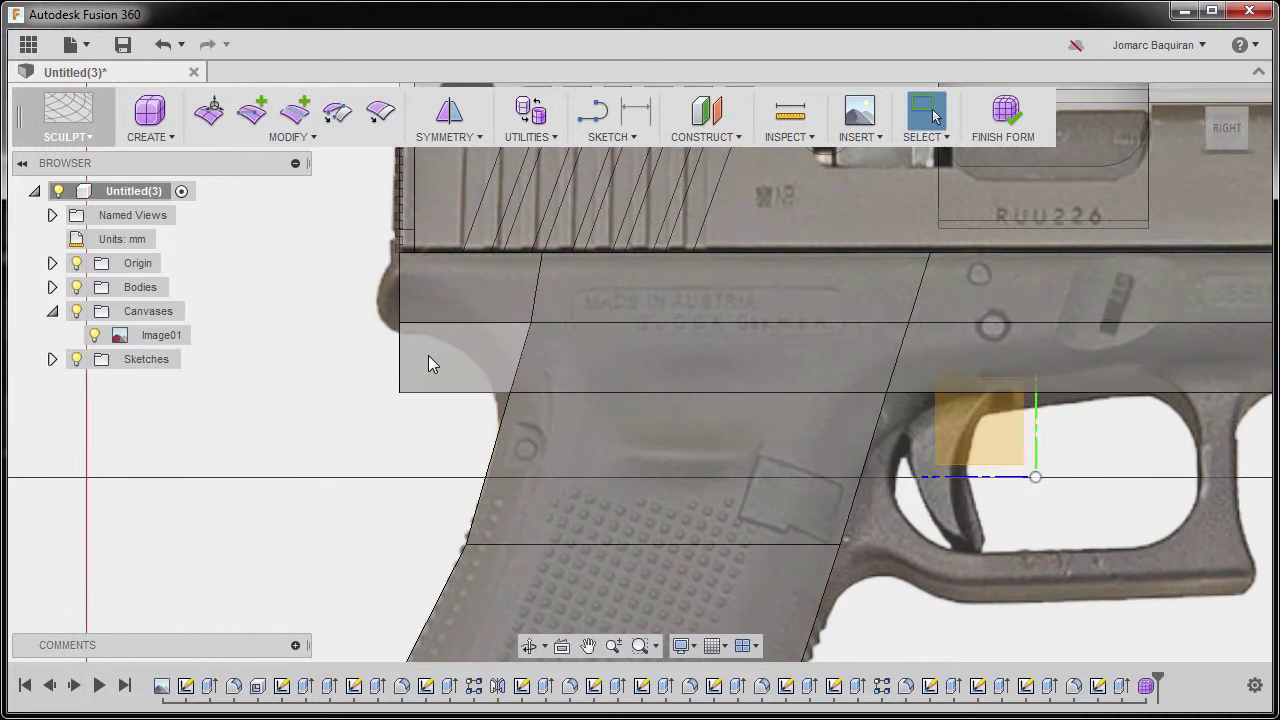
right_click(185, 470)
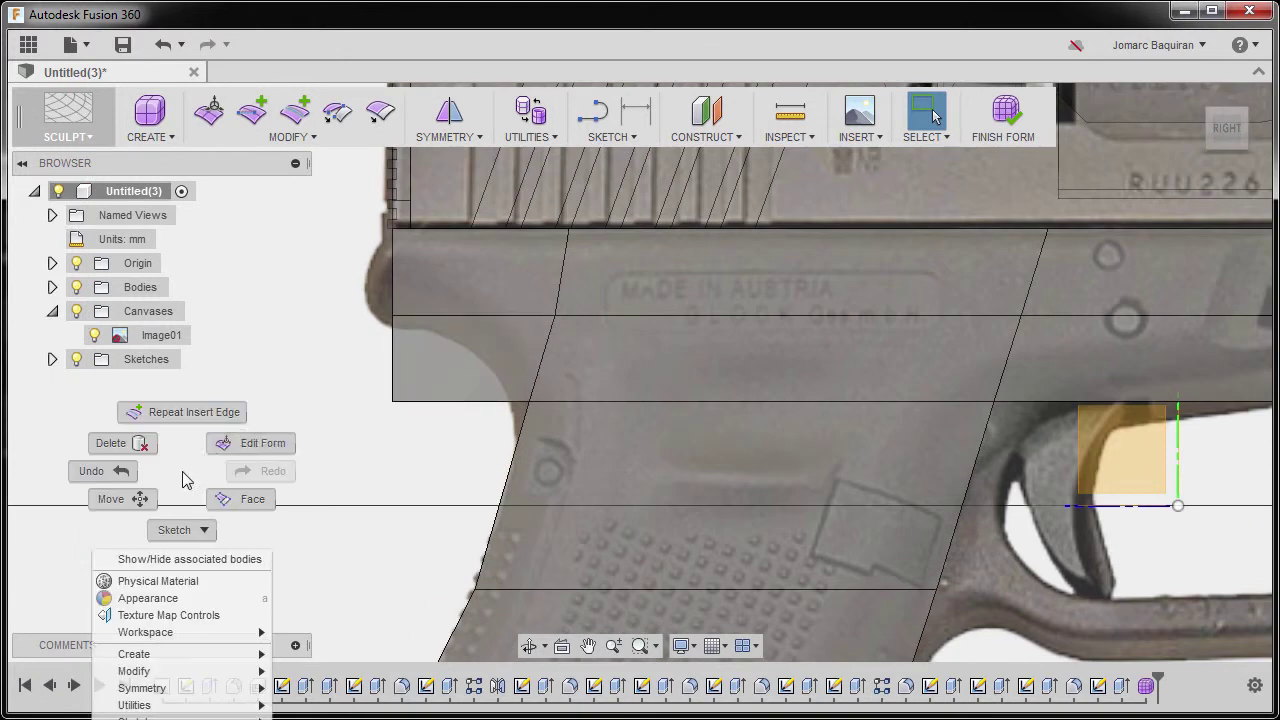
left_click(245, 444)
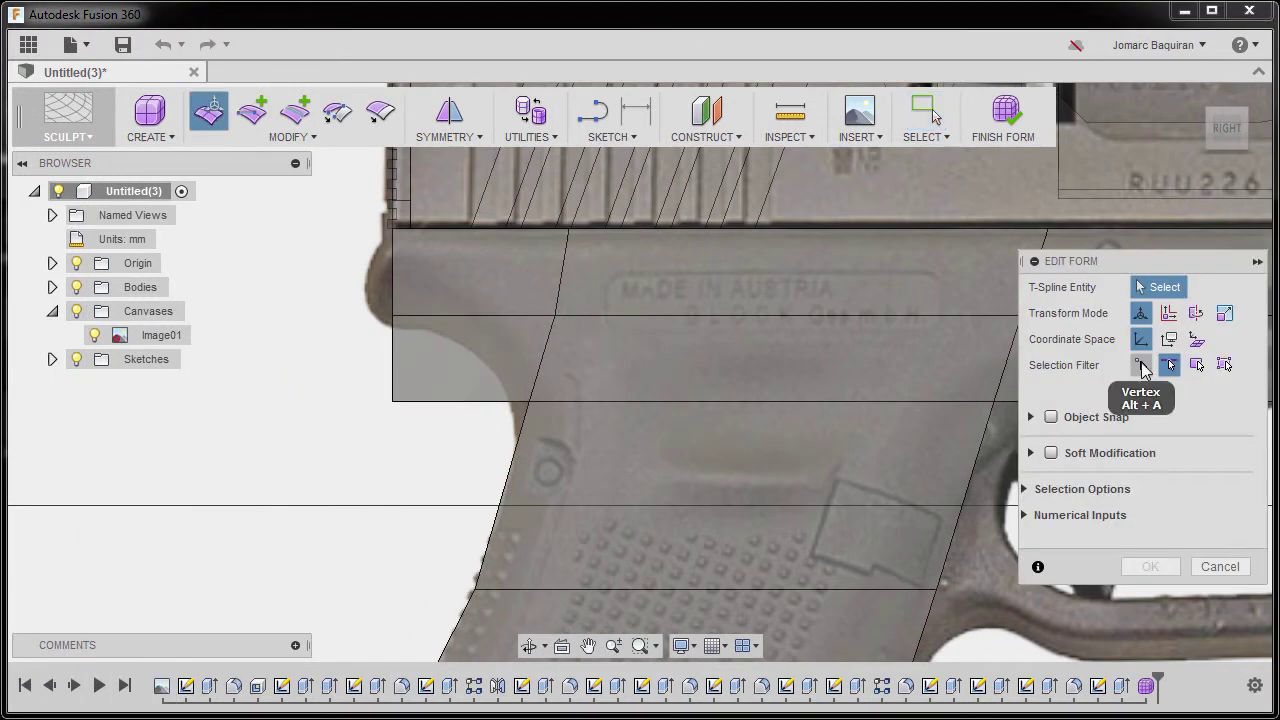
left_click(1141, 365)
left_click_drag(318, 259, 472, 352)
left_click_drag(366, 291, 450, 446)
left_click_drag(364, 376, 347, 293)
left_click(364, 442)
middle_click_drag(340, 457, 278, 461)
scroll(289, 469, "down", 1)
scroll(268, 463, "down", 4)
middle_click_drag(603, 465, 331, 440)
scroll(725, 414, "up", 1)
middle_click_drag(725, 414, 820, 396)
left_click(1150, 570)
Step: Insert an edge loop in the frame ahead of the slanted loop at the grip's front, at insert location -0.3
scroll(787, 426, "down", 2)
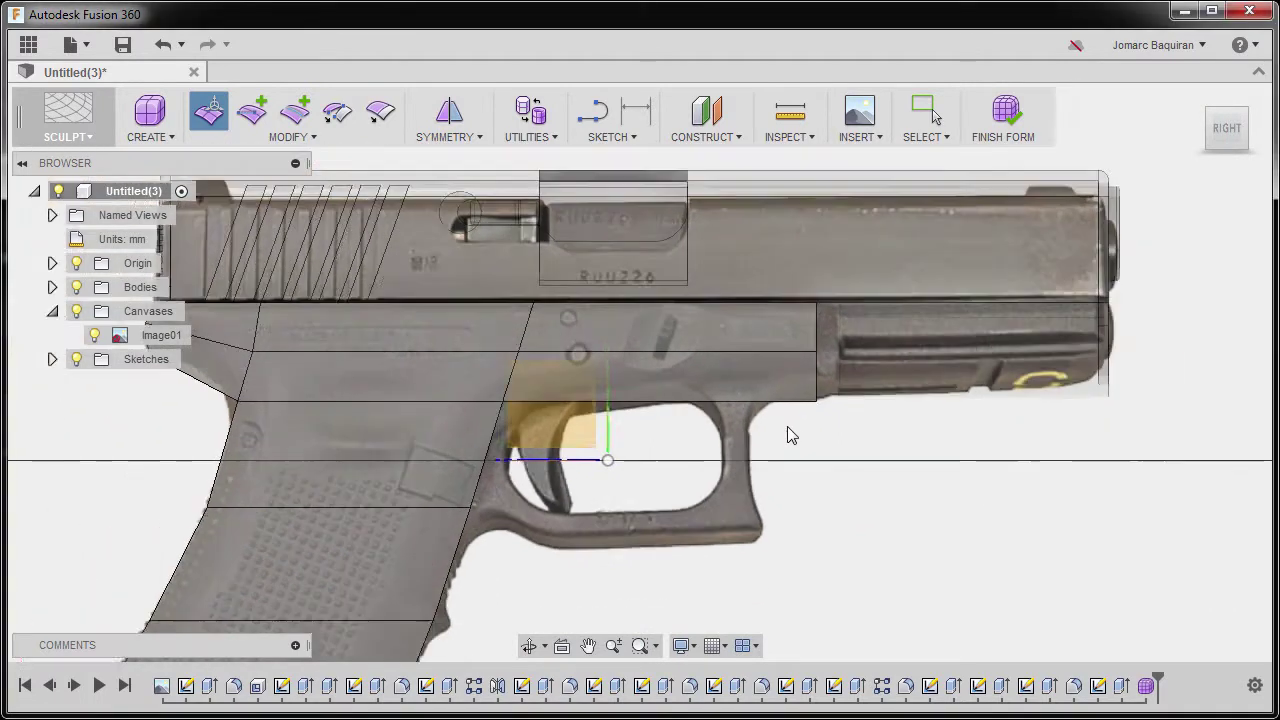
middle_click_drag(755, 450, 851, 451)
middle_click_drag(700, 446, 704, 403, "shift")
scroll(704, 403, "up", 2)
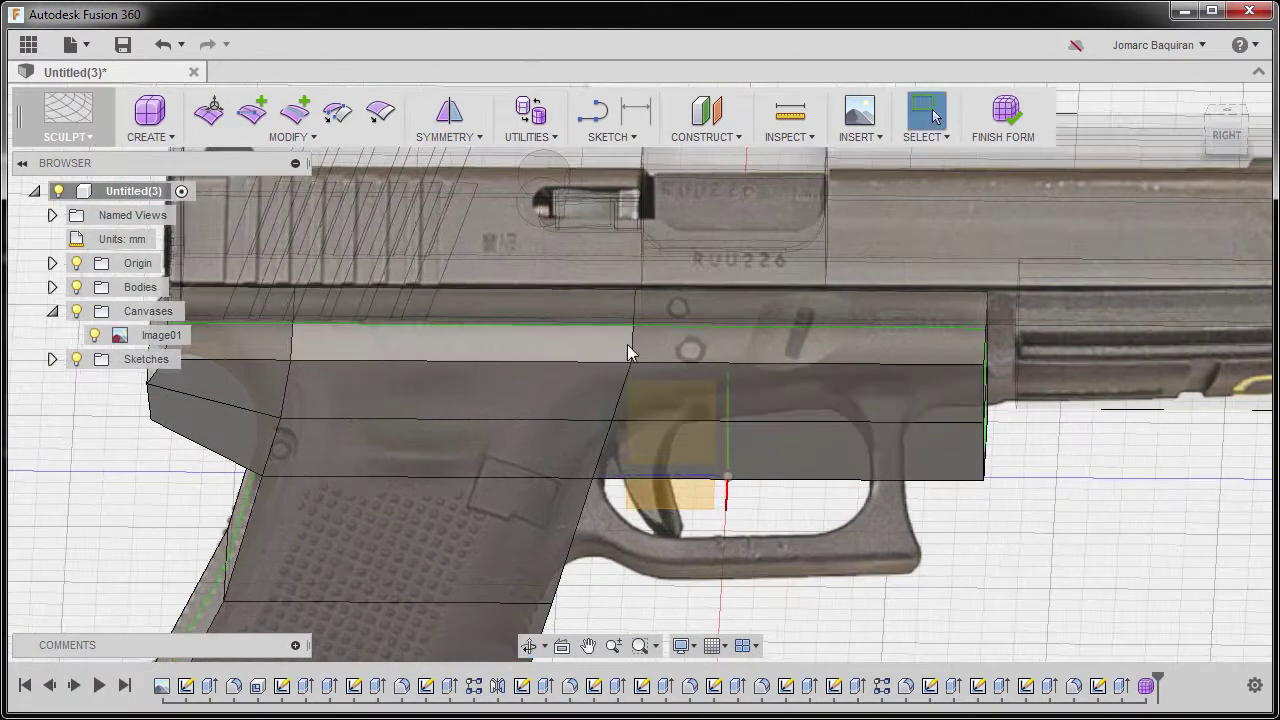
middle_click_drag(630, 428, 631, 509, "shift")
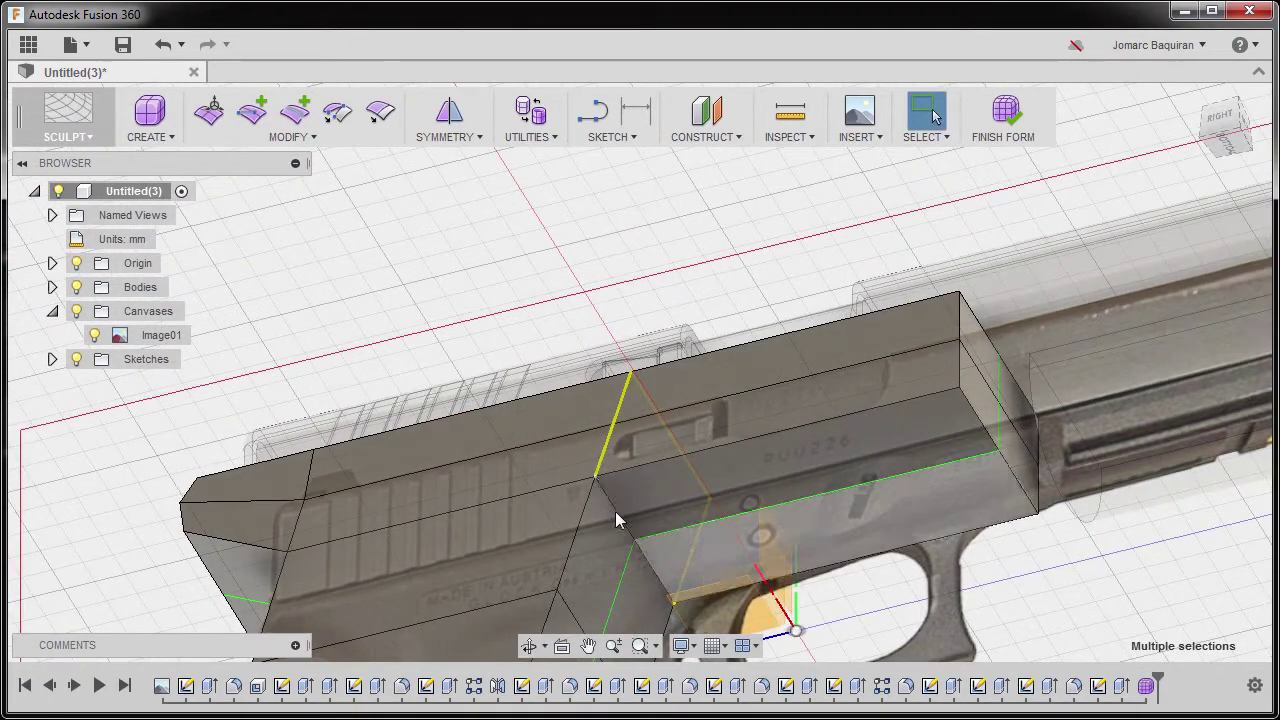
middle_click_drag(730, 445, 820, 580, "shift")
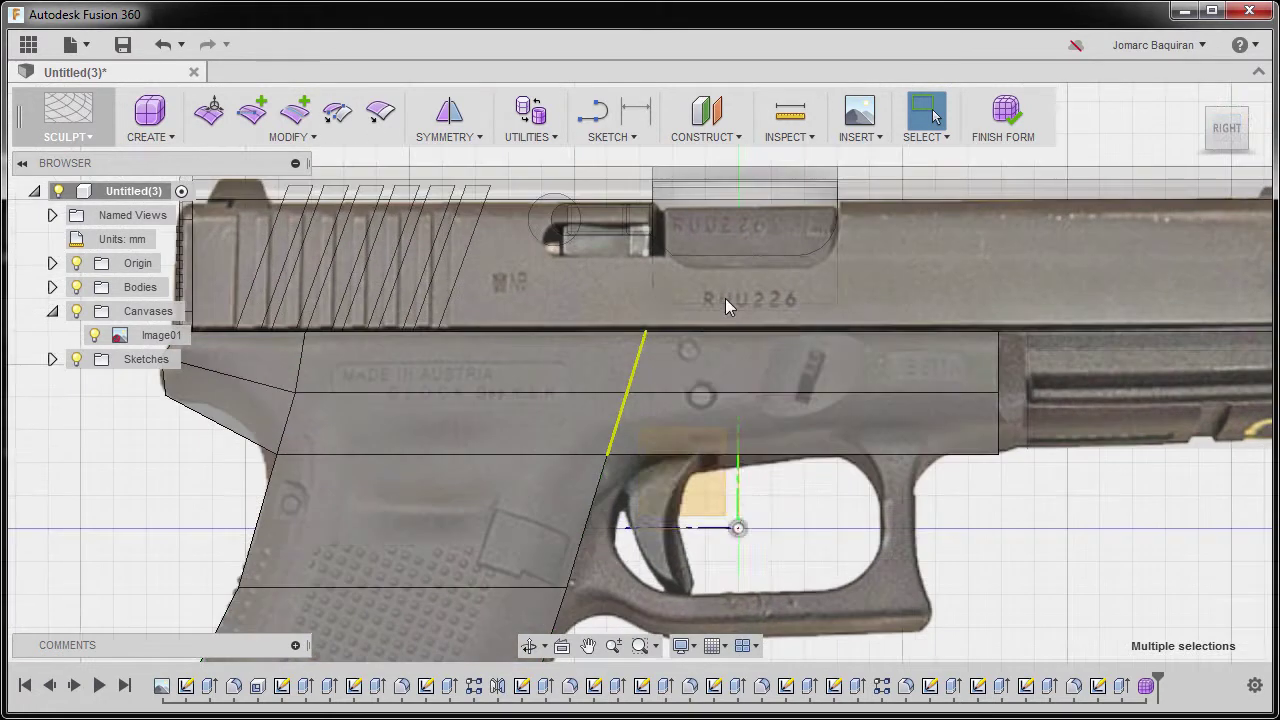
right_click(725, 298)
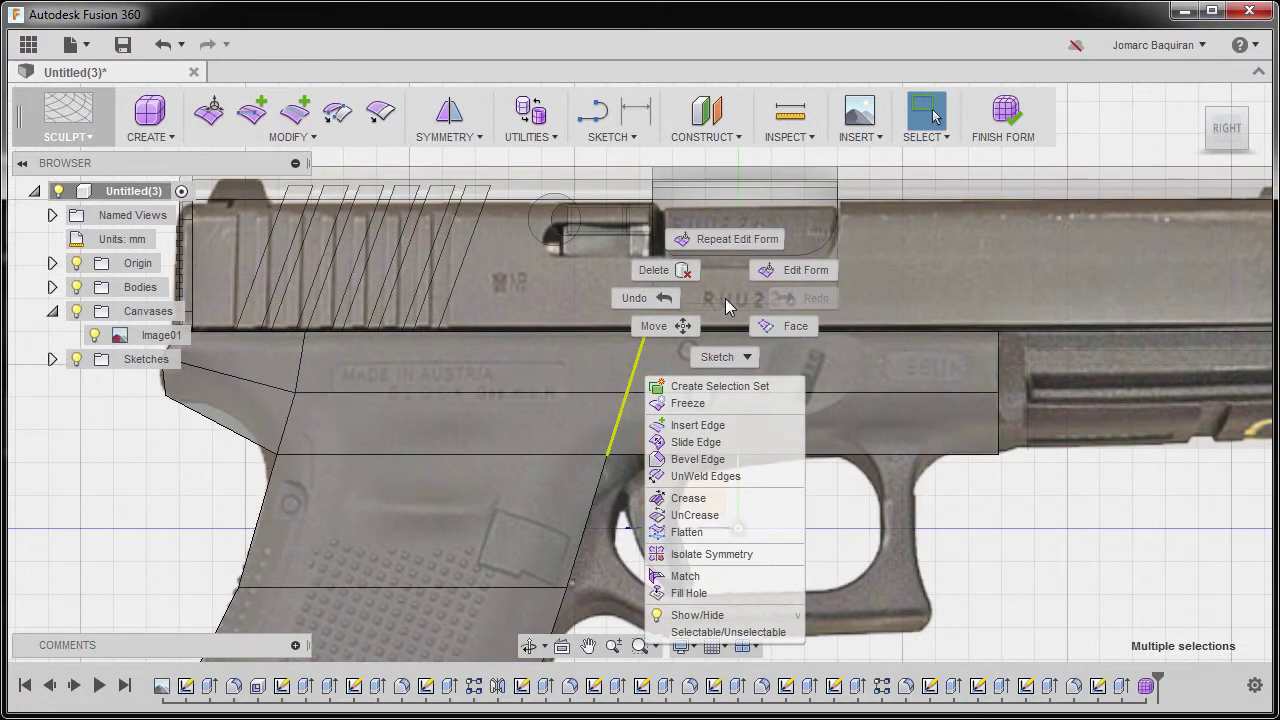
left_click(727, 426)
middle_click_drag(735, 459, 695, 389)
scroll(673, 361, "down", 1)
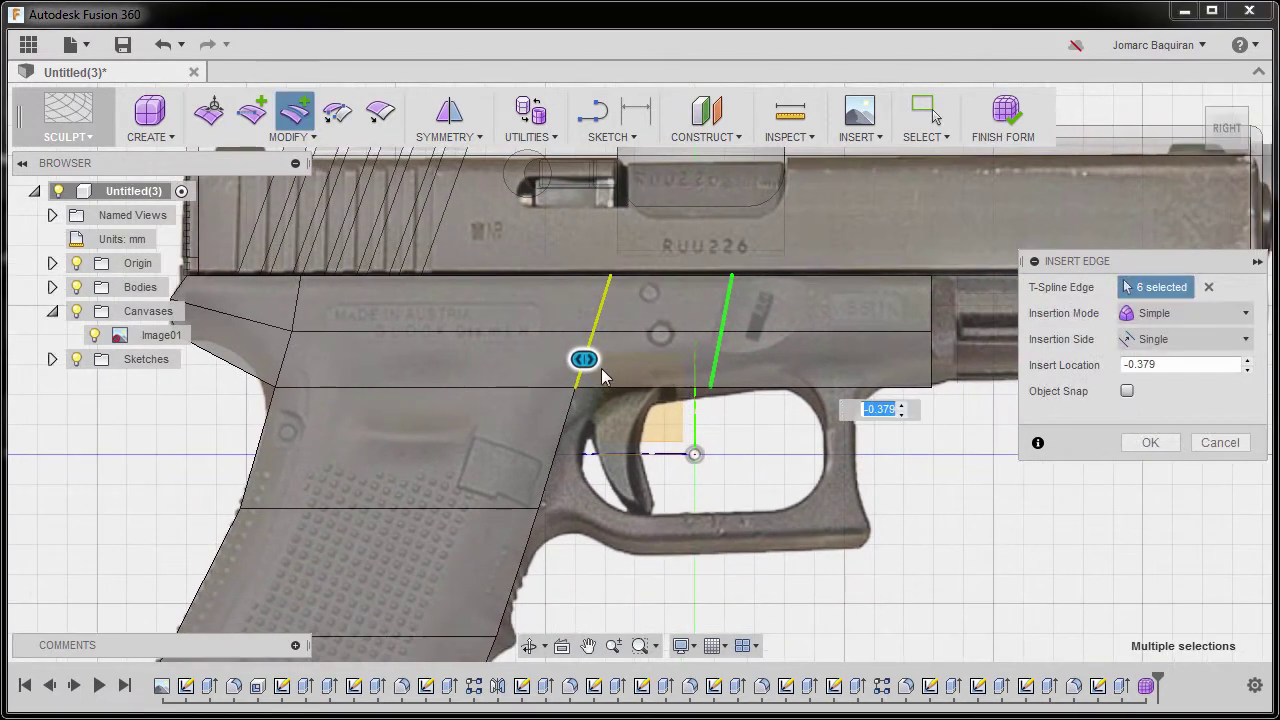
left_click_drag(578, 359, 557, 359)
type("-.3")
key("Return")
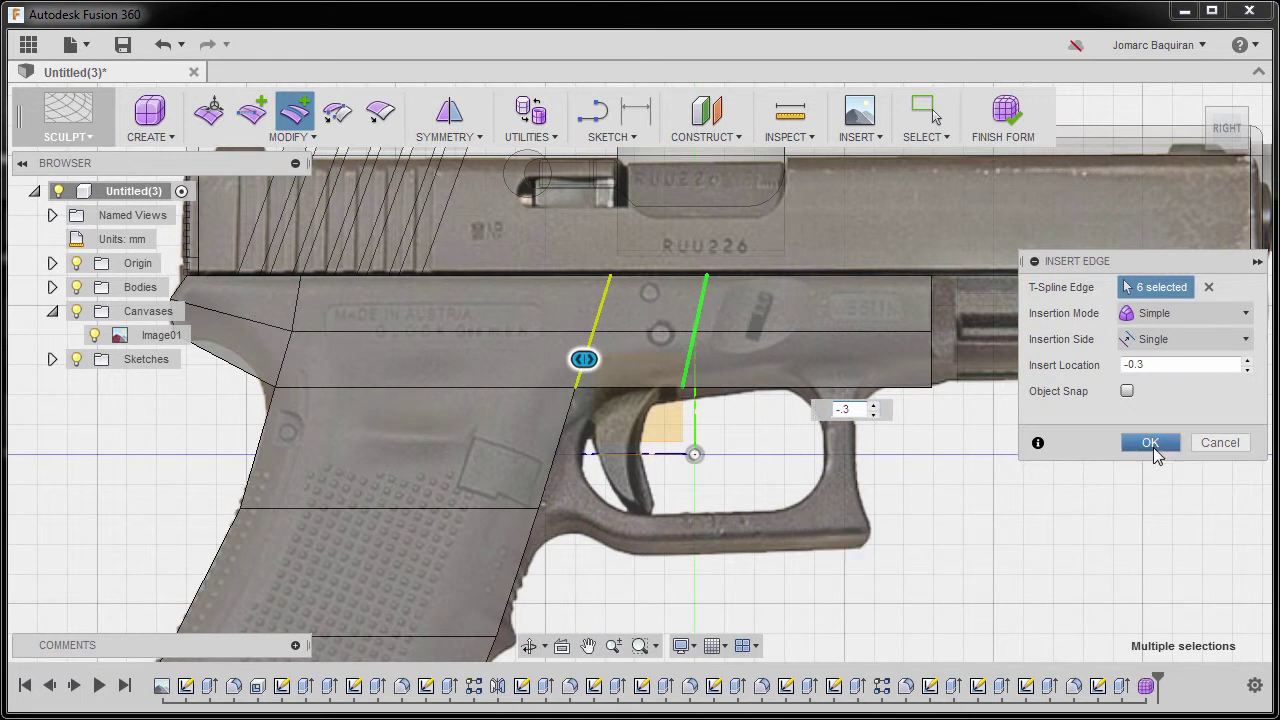
left_click(1155, 452)
Step: Insert points across the frame's underside to extend the new loop from the side edge to the symmetry line
middle_click_drag(709, 414, 762, 391, "shift")
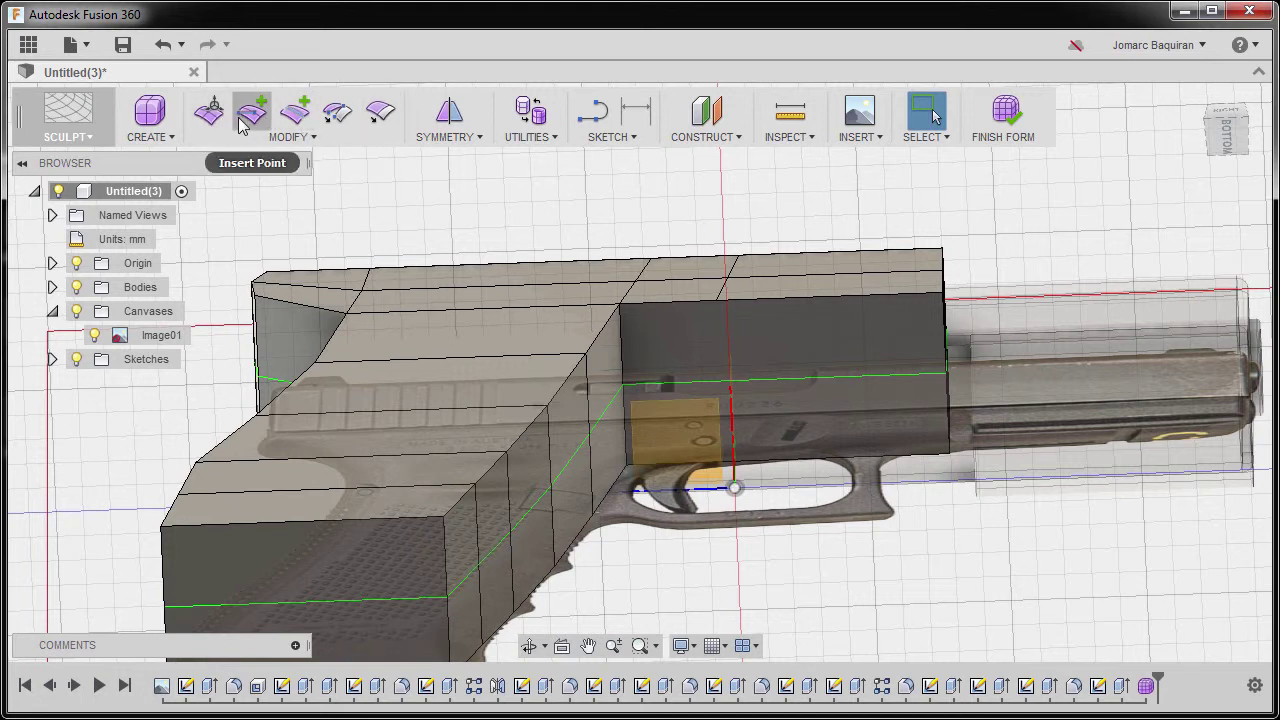
left_click(290, 137)
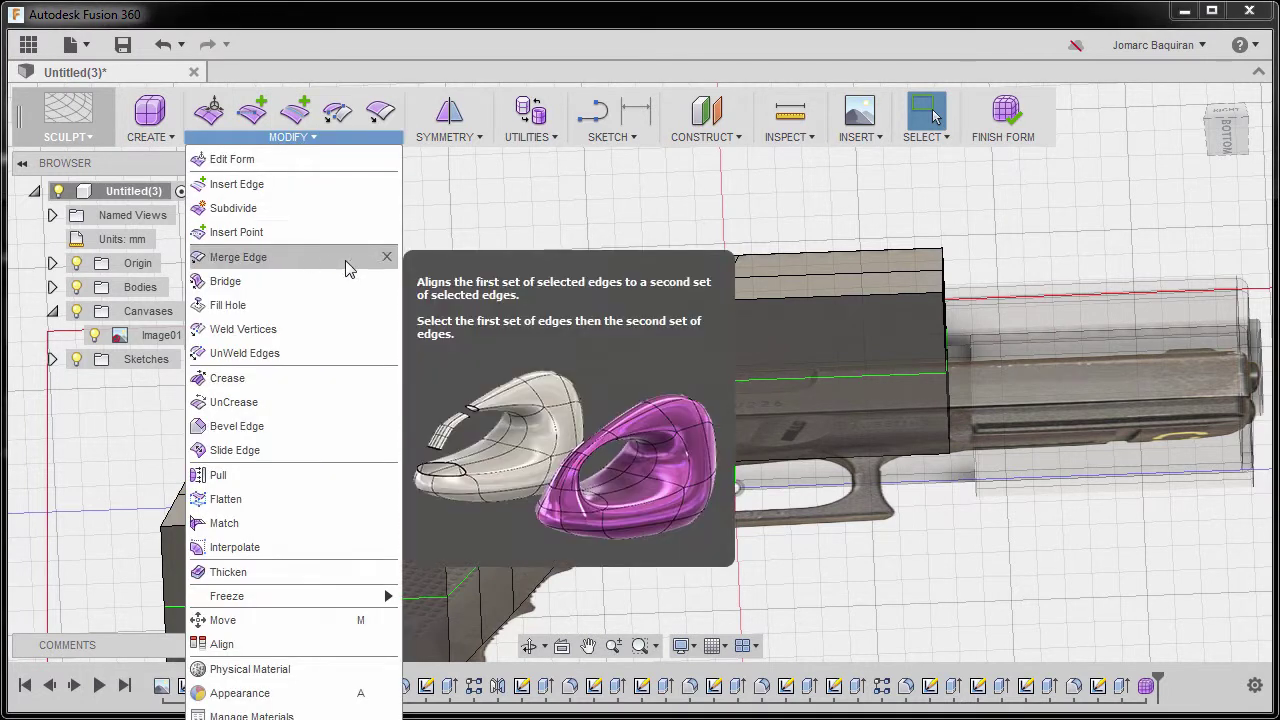
mouse_move(372, 294)
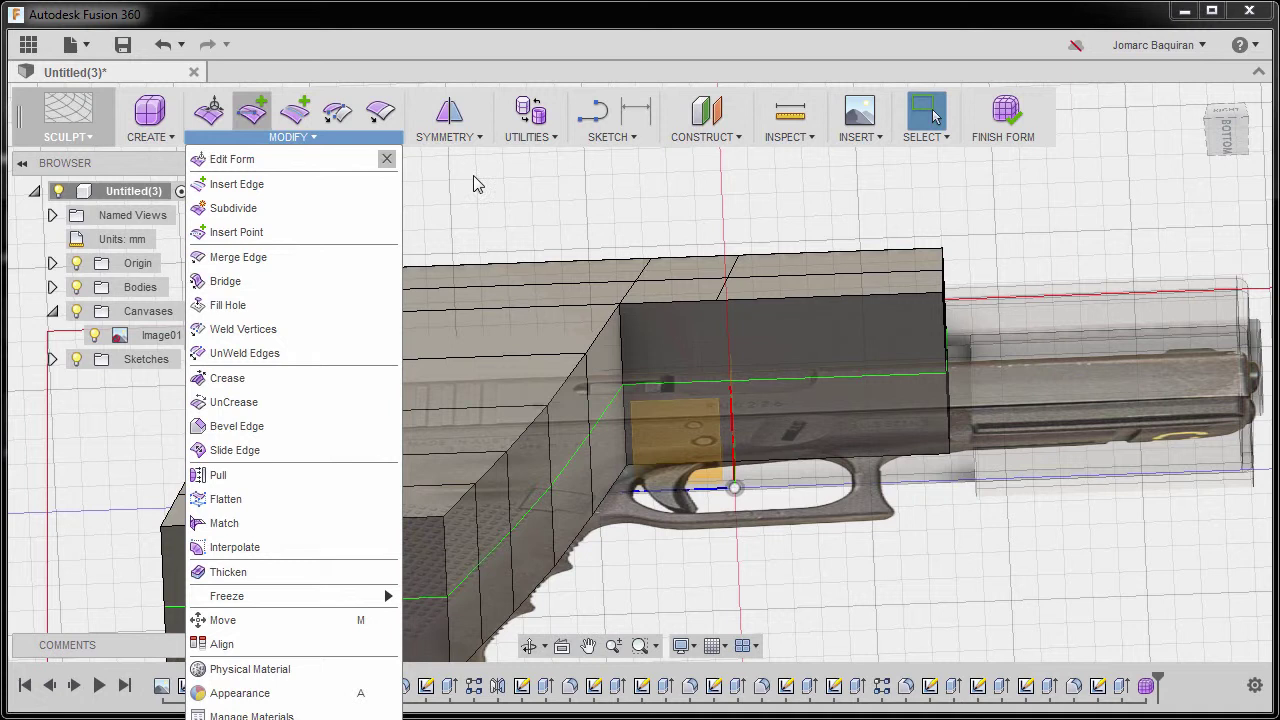
left_click(503, 205)
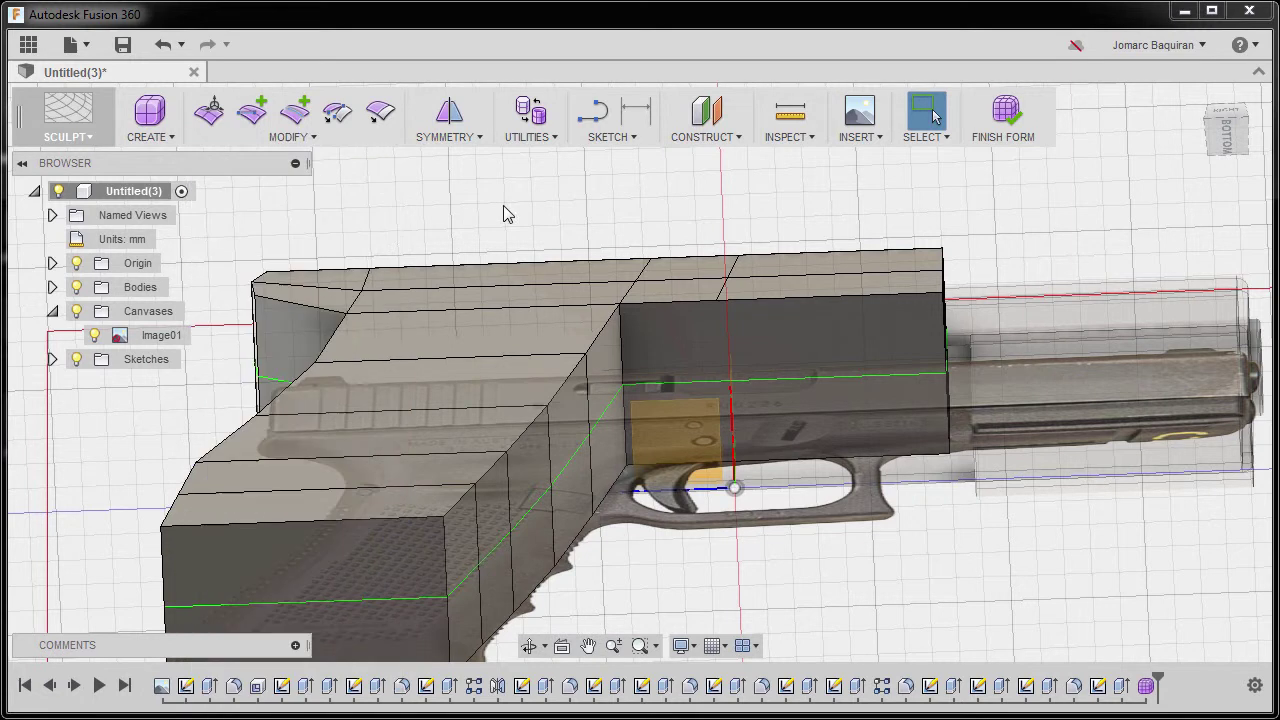
left_click(253, 118)
scroll(794, 346, "up", 5)
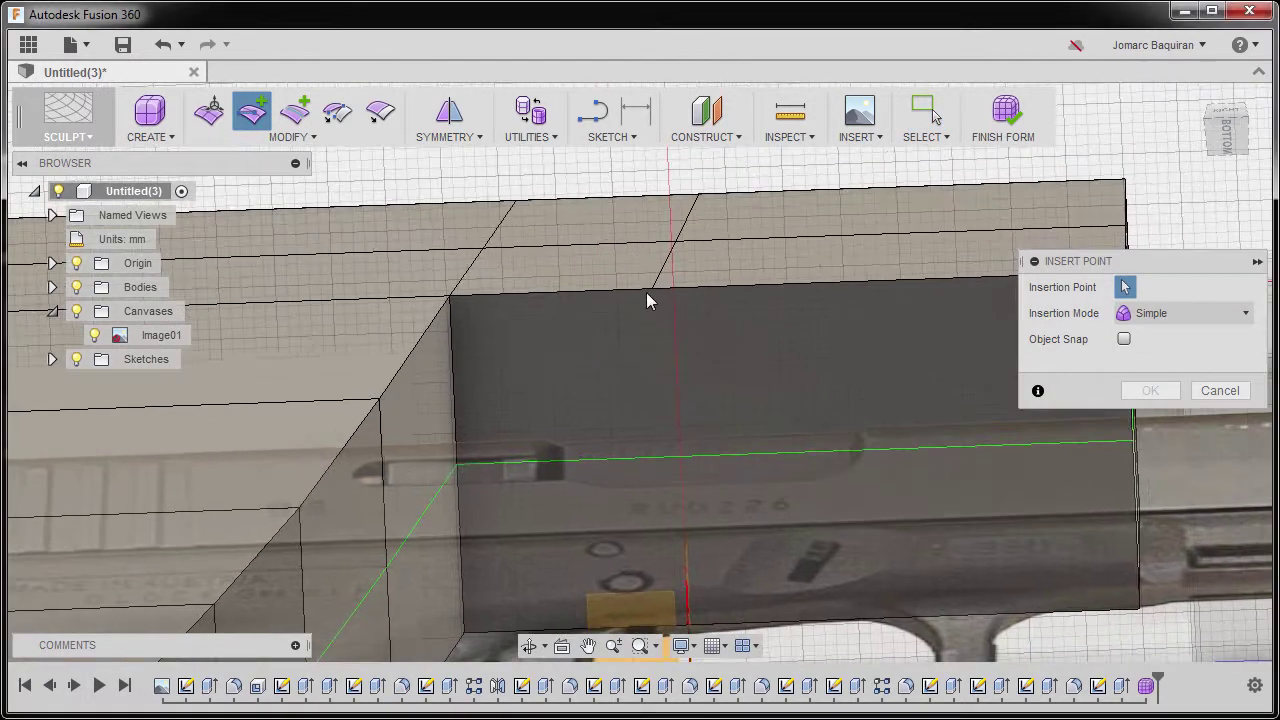
left_click(653, 459)
scroll(740, 415, "down", 3)
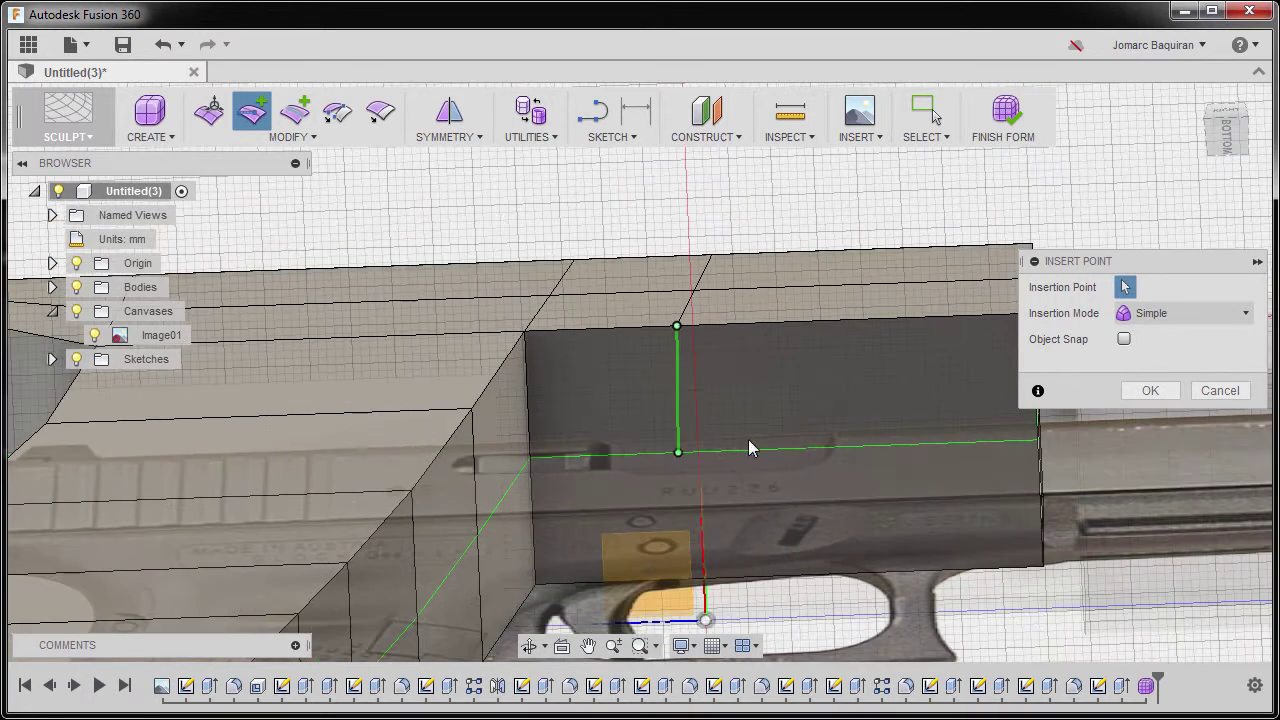
middle_click_drag(749, 443, 754, 334)
scroll(754, 334, "down", 2)
left_click(1150, 391)
Step: Examine the inserted edge on the frame's underside, preview the smooth form against the reference image, and return to box display
middle_click_drag(804, 425, 783, 410, "shift")
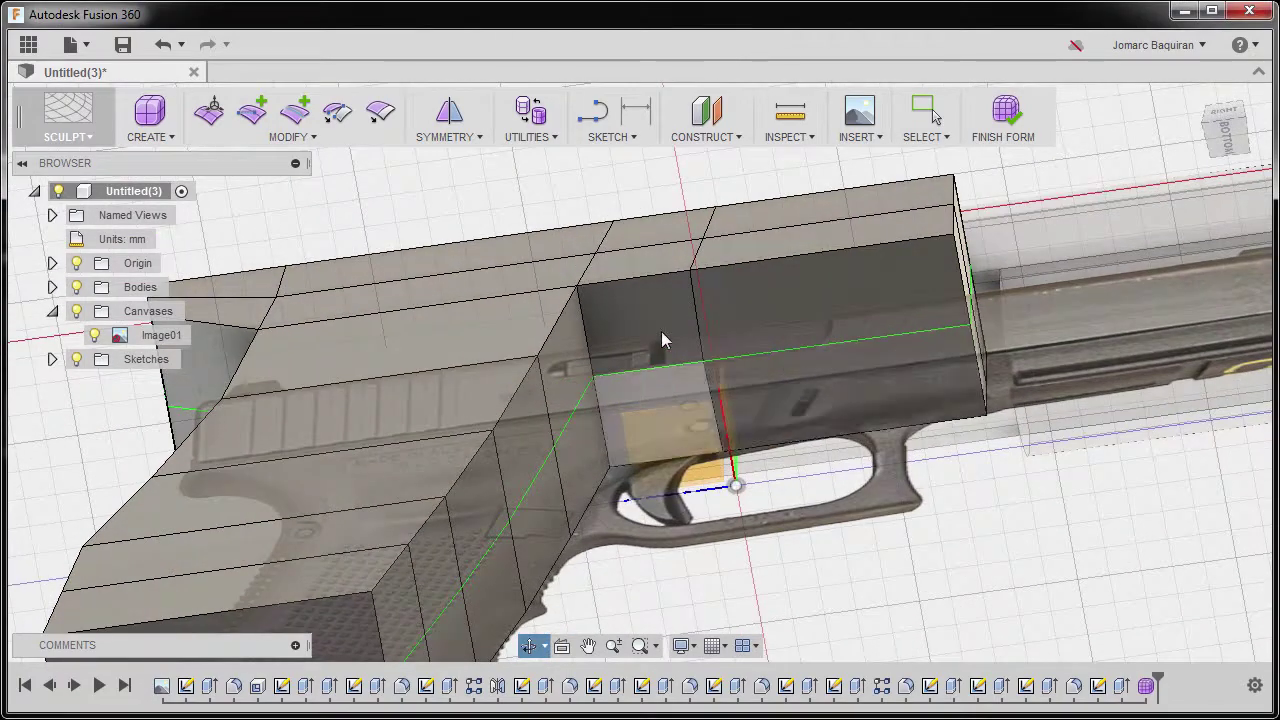
scroll(663, 337, "up", 3)
middle_click_drag(694, 349, 716, 379, "shift")
key("Escape")
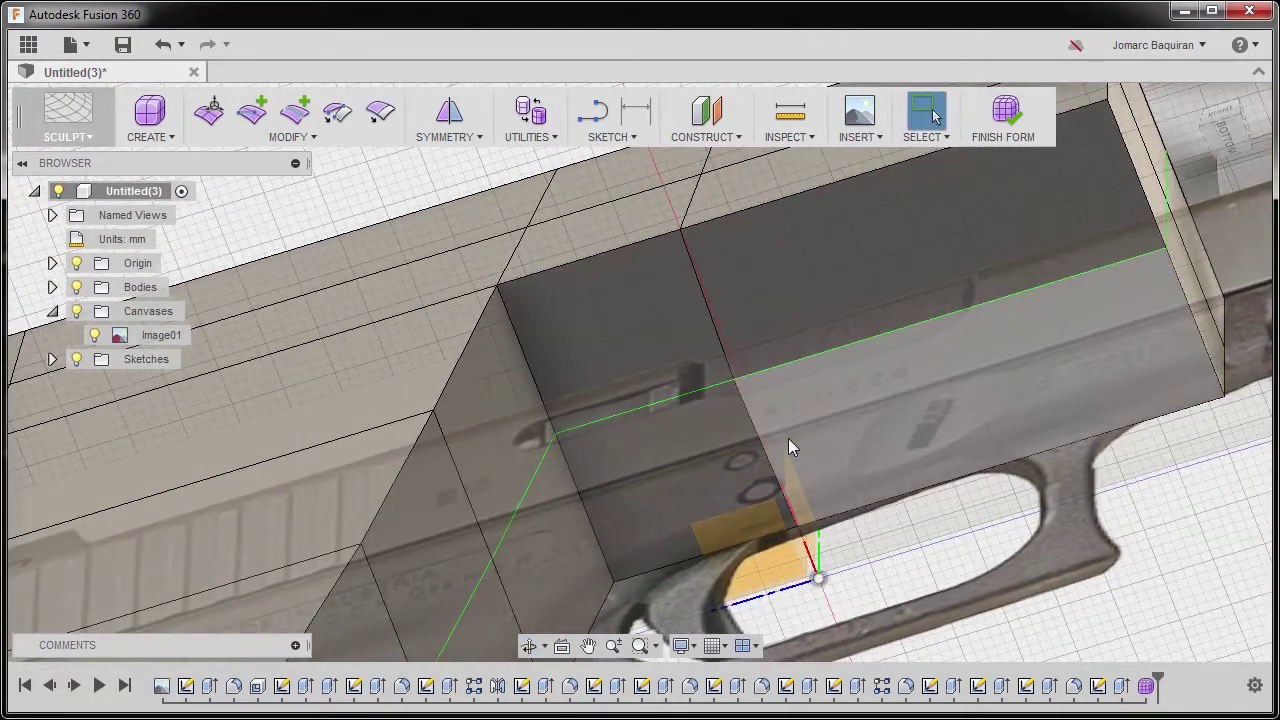
scroll(771, 420, "down", 2)
middle_click_drag(771, 420, 803, 391, "shift")
scroll(803, 391, "down", 1)
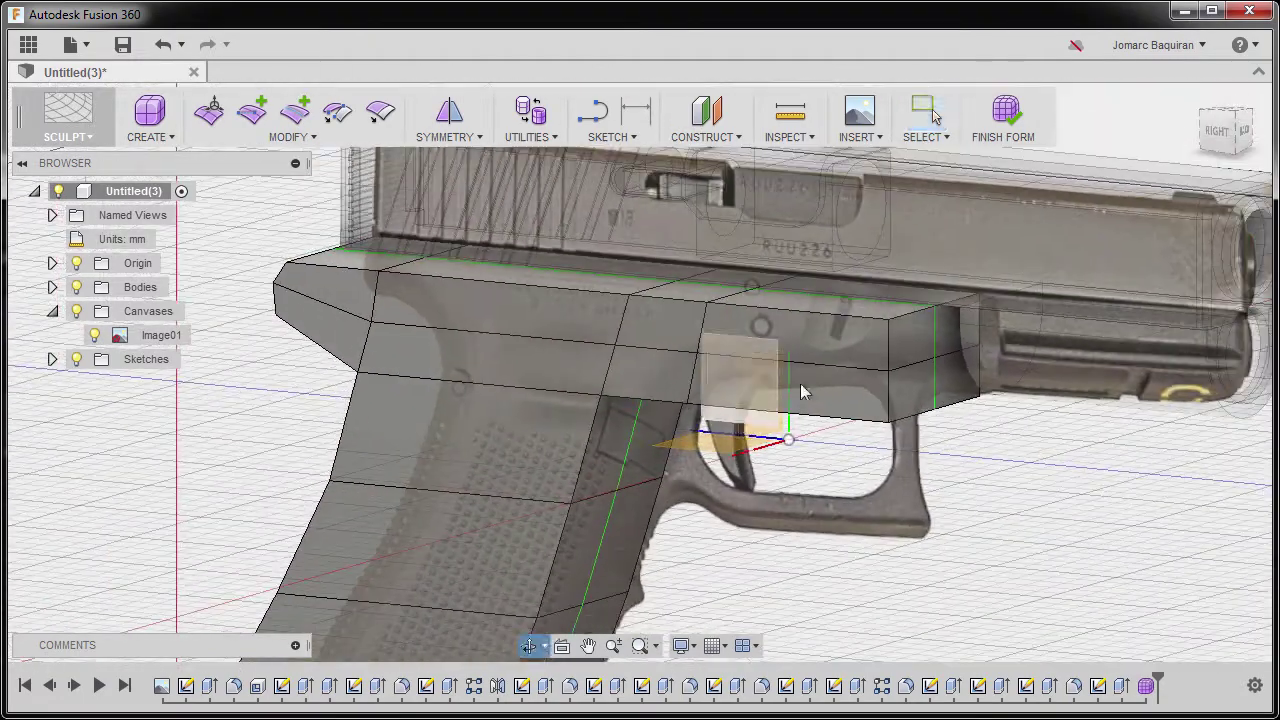
left_click(1217, 135)
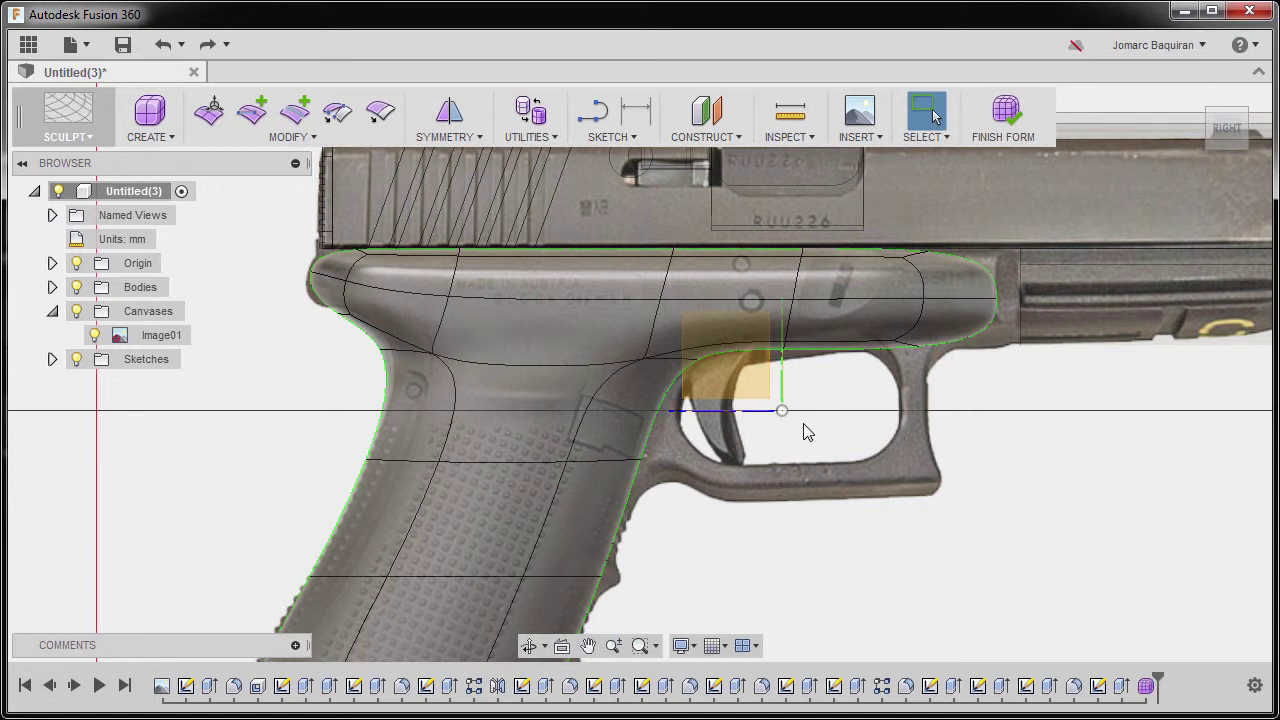
key("alt+1")
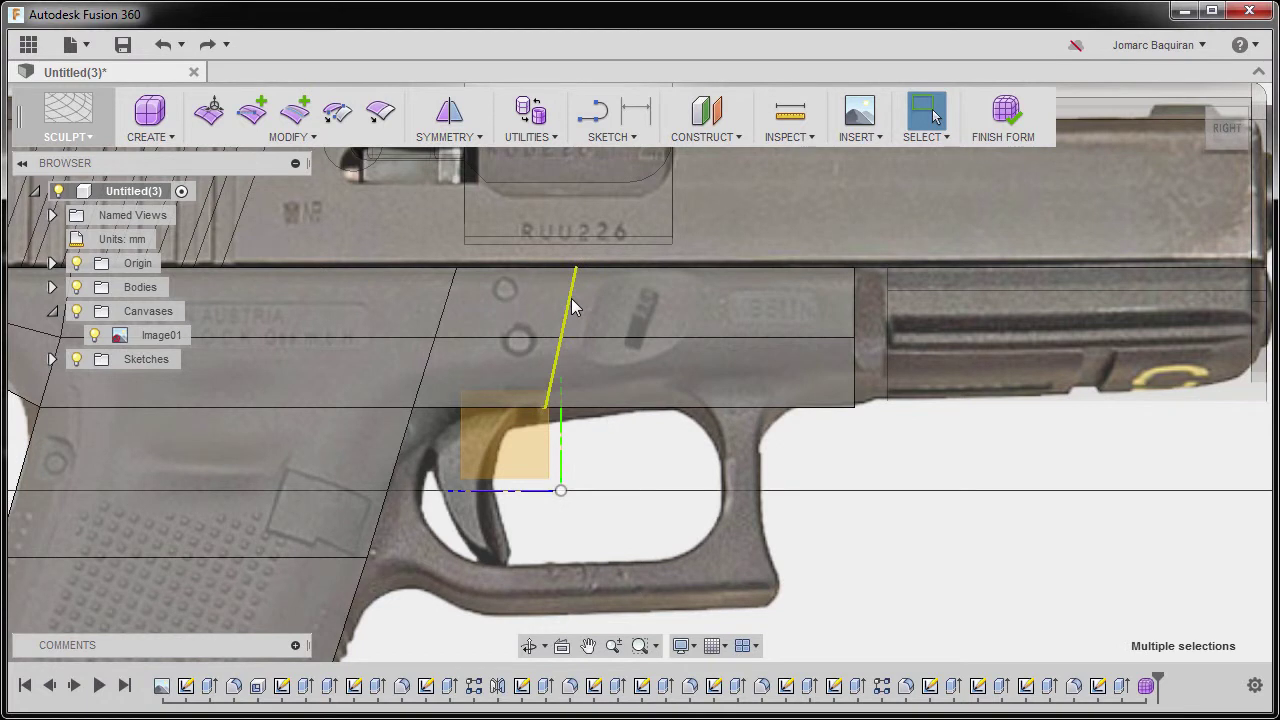
Step: Insert another edge loop near the frame's front end, toward the muzzle from the loop above the trigger, at insert location 0.82
right_click(657, 298)
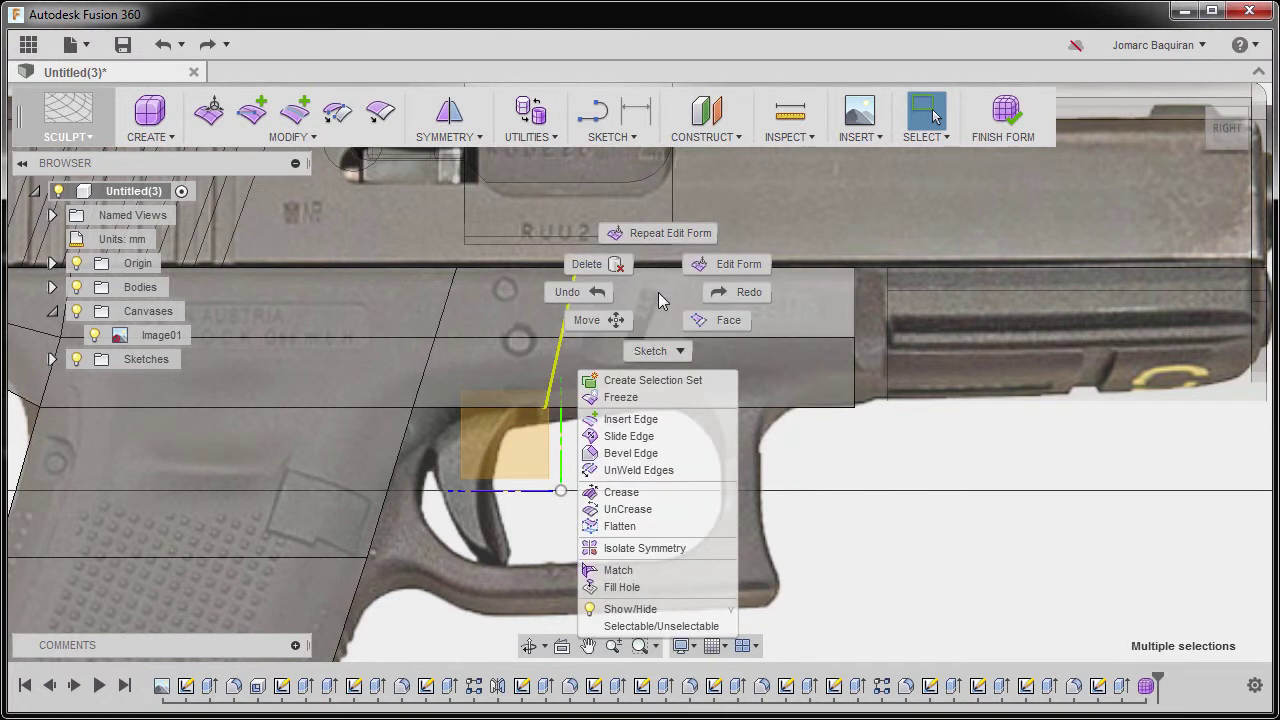
left_click(630, 419)
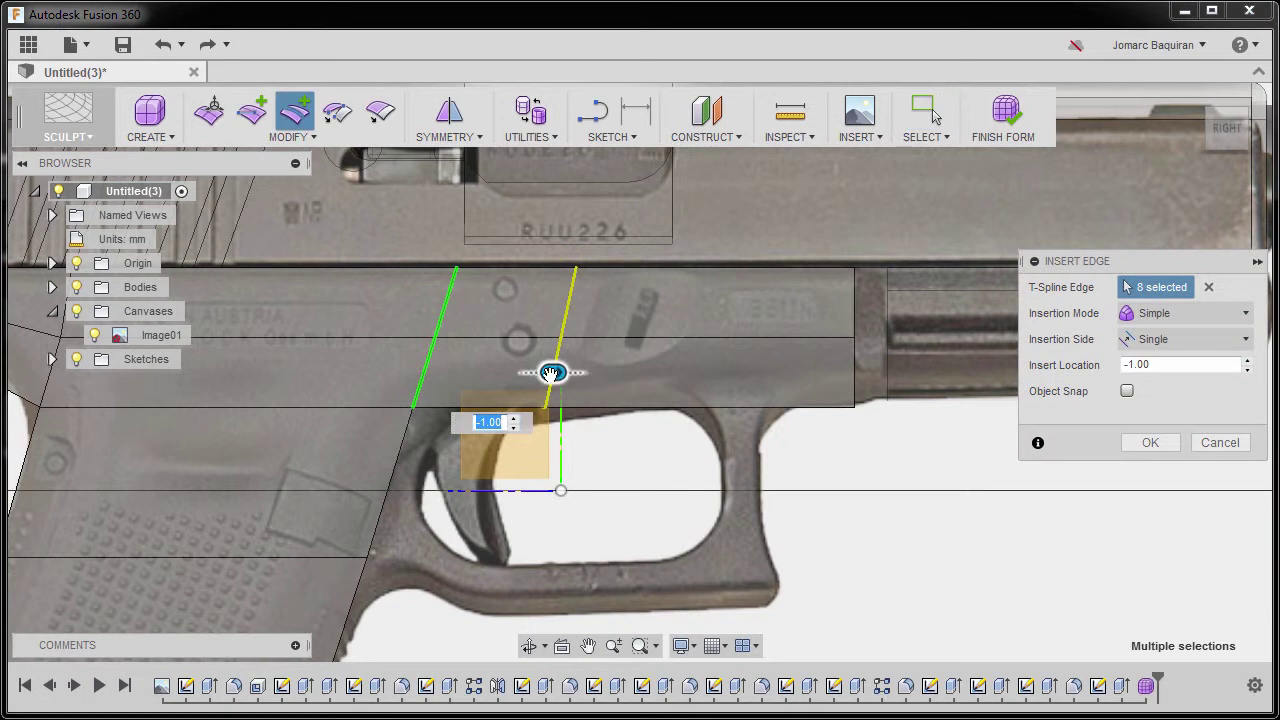
left_click_drag(551, 372, 1026, 383)
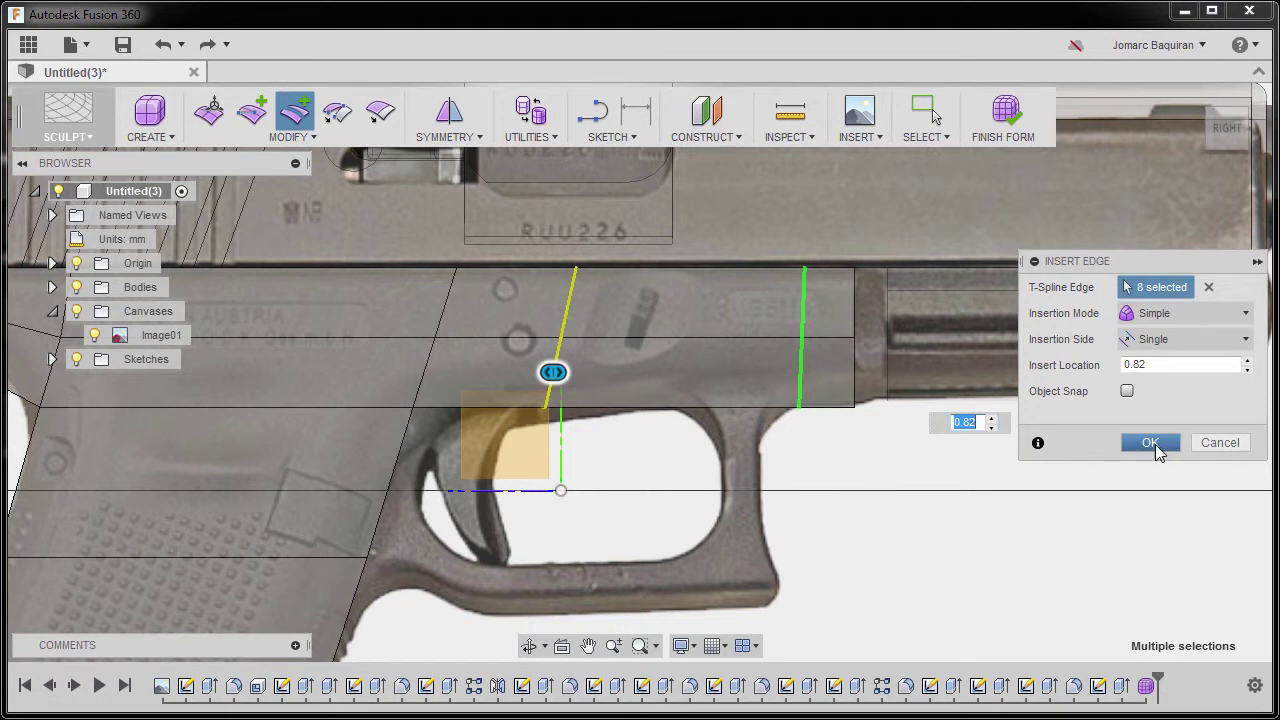
left_click(1140, 448)
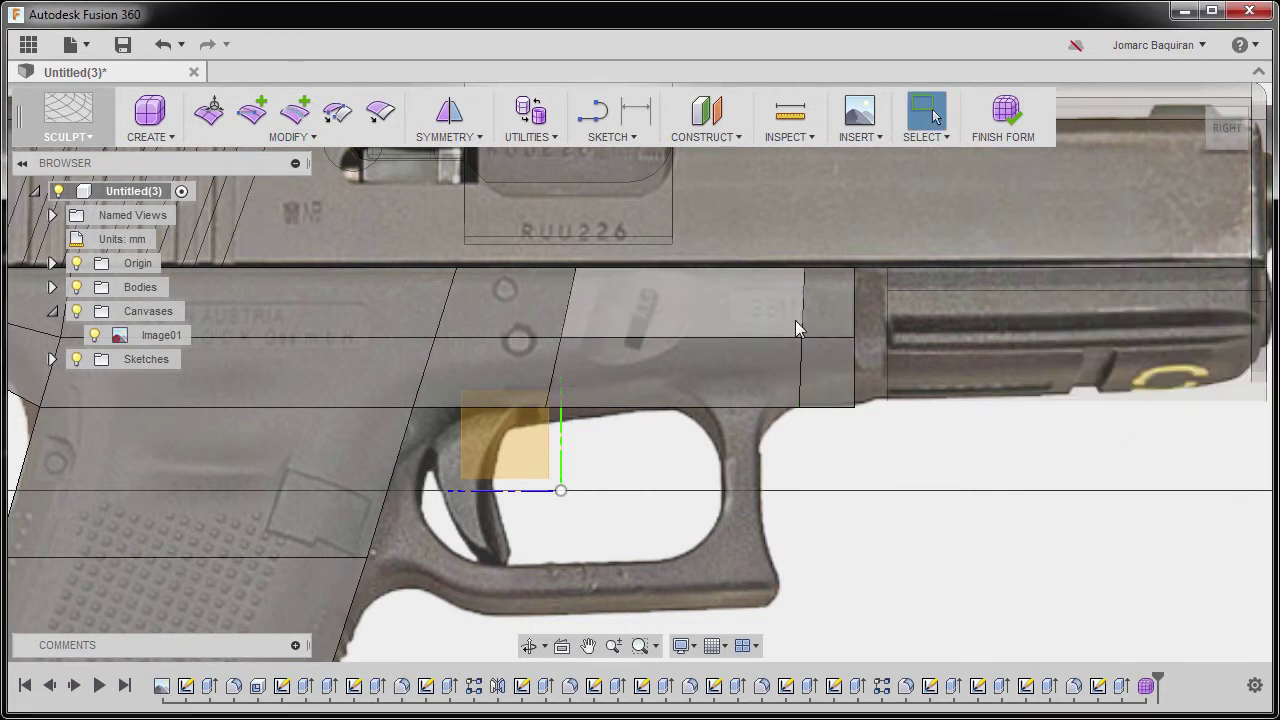
Step: Flatten the loop near the frame's front end by scaling its edges along the barrel direction until it stands vertical
scroll(727, 352, "up", 2)
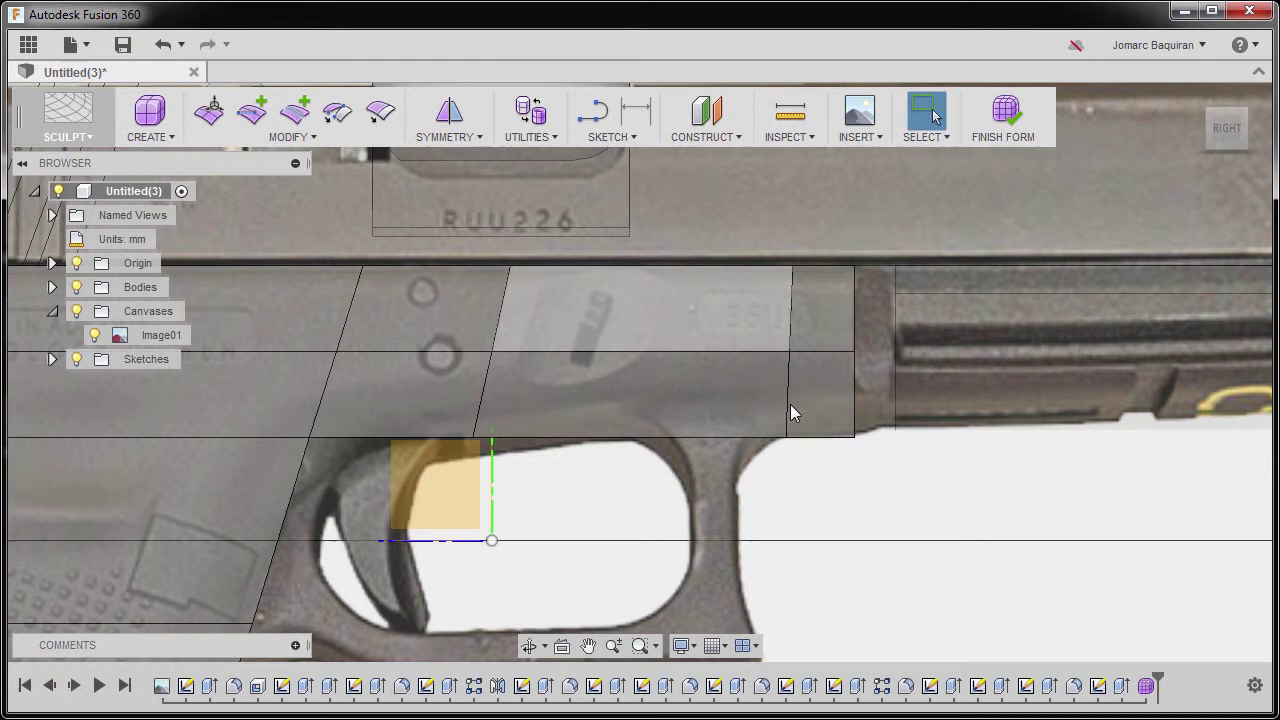
double_click(791, 322)
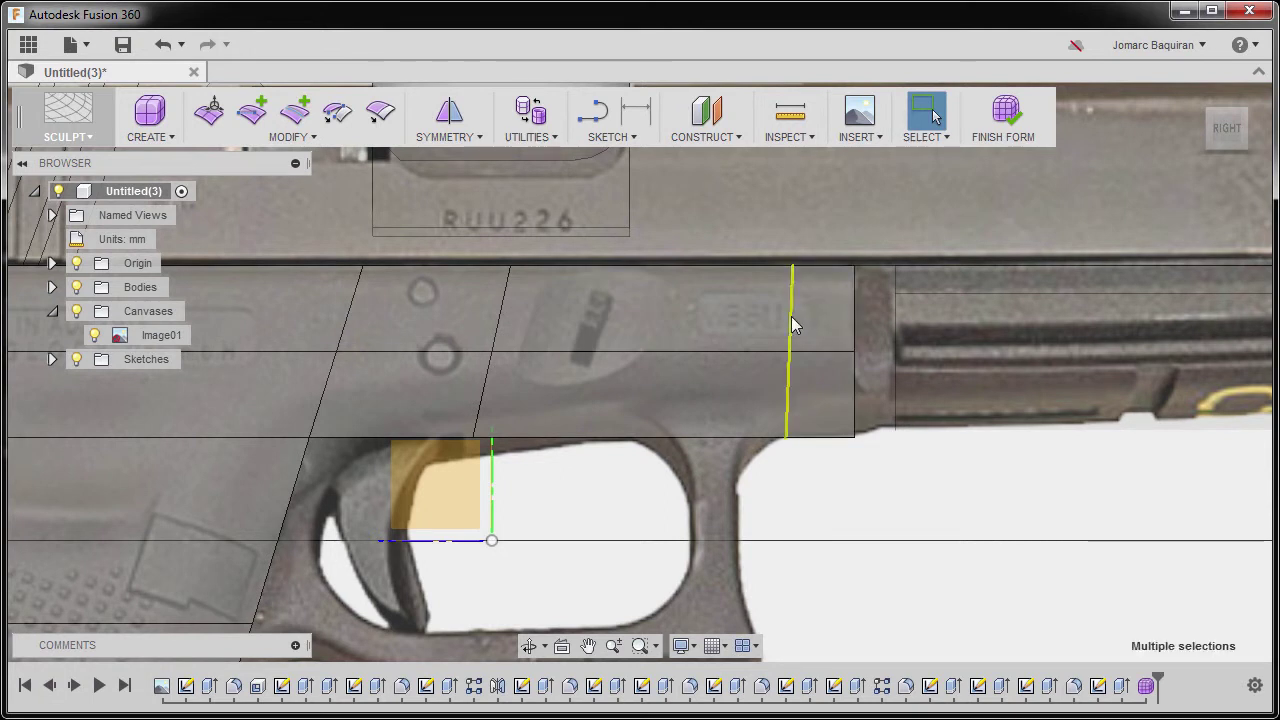
right_click(791, 324)
left_click(860, 288)
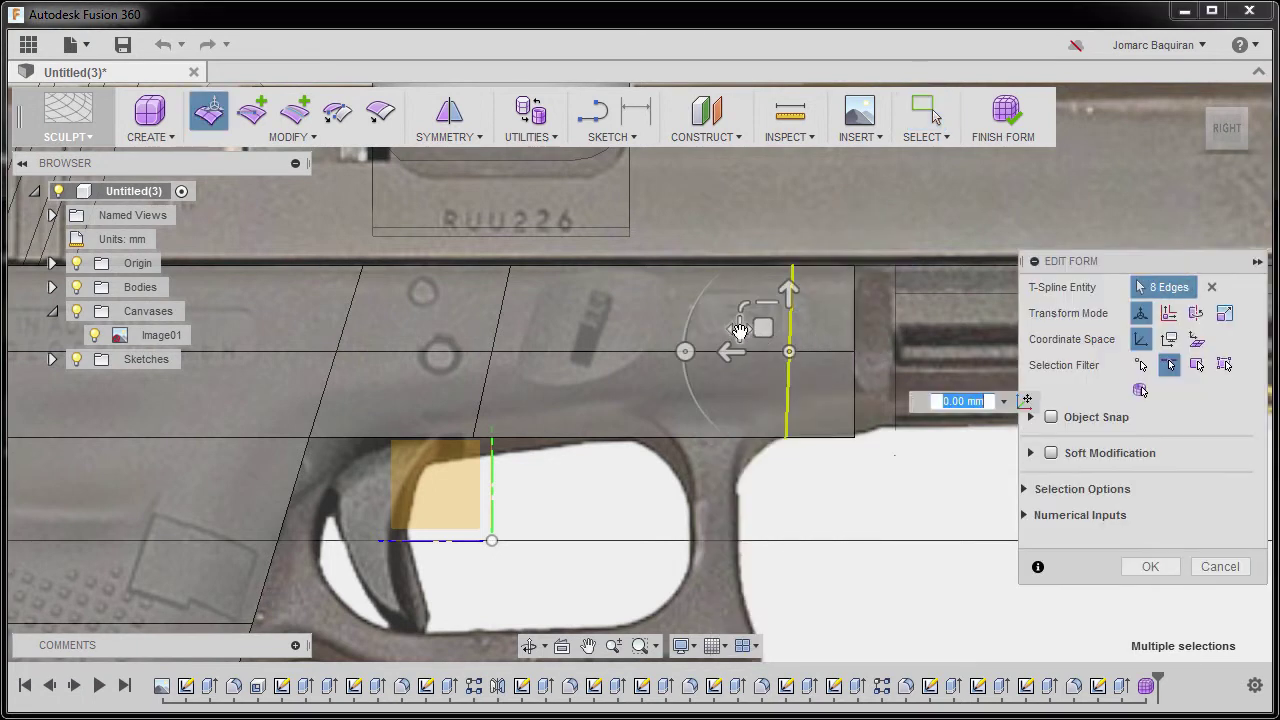
left_click_drag(740, 330, 857, 338)
left_click(985, 402)
key("Return")
key("Return")
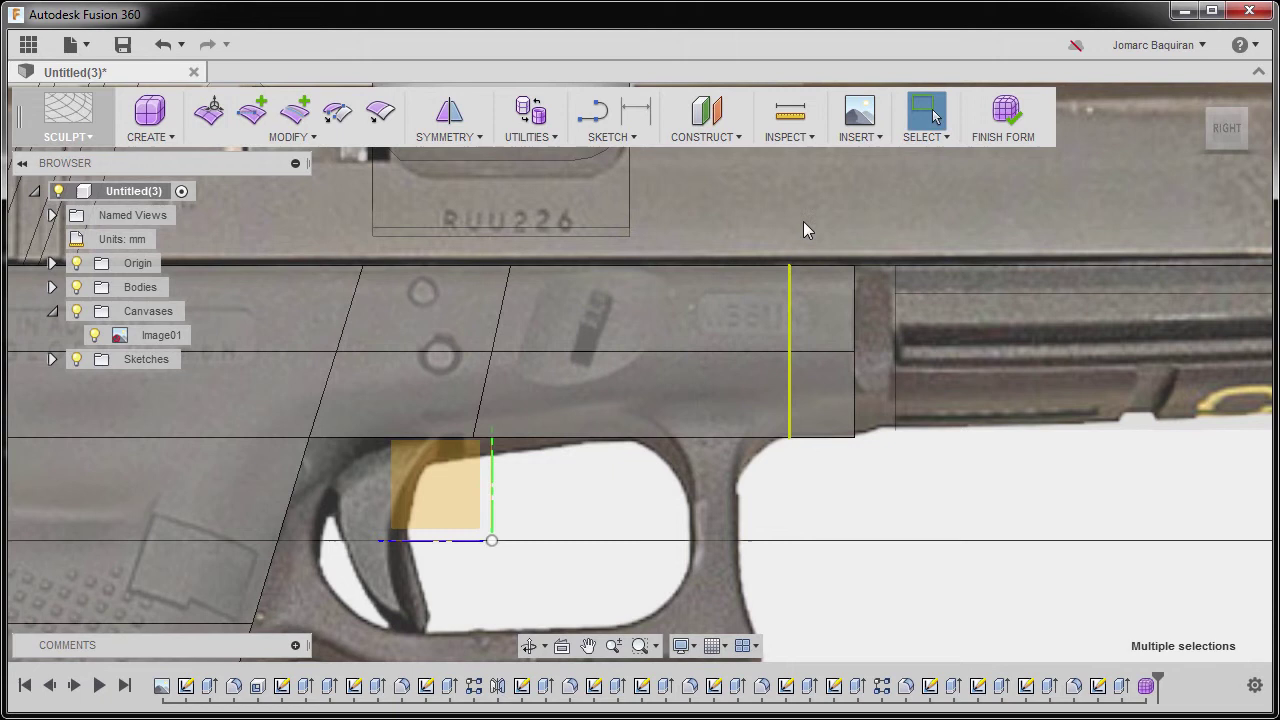
scroll(776, 400, "down", 5)
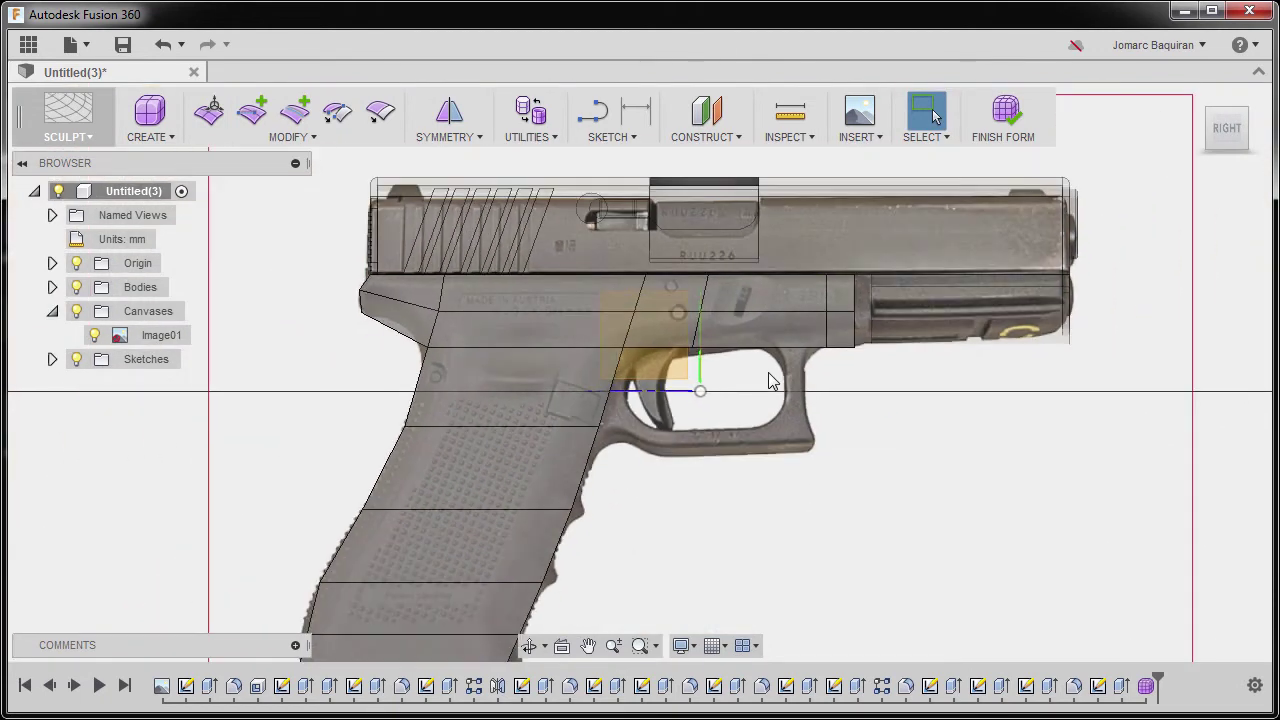